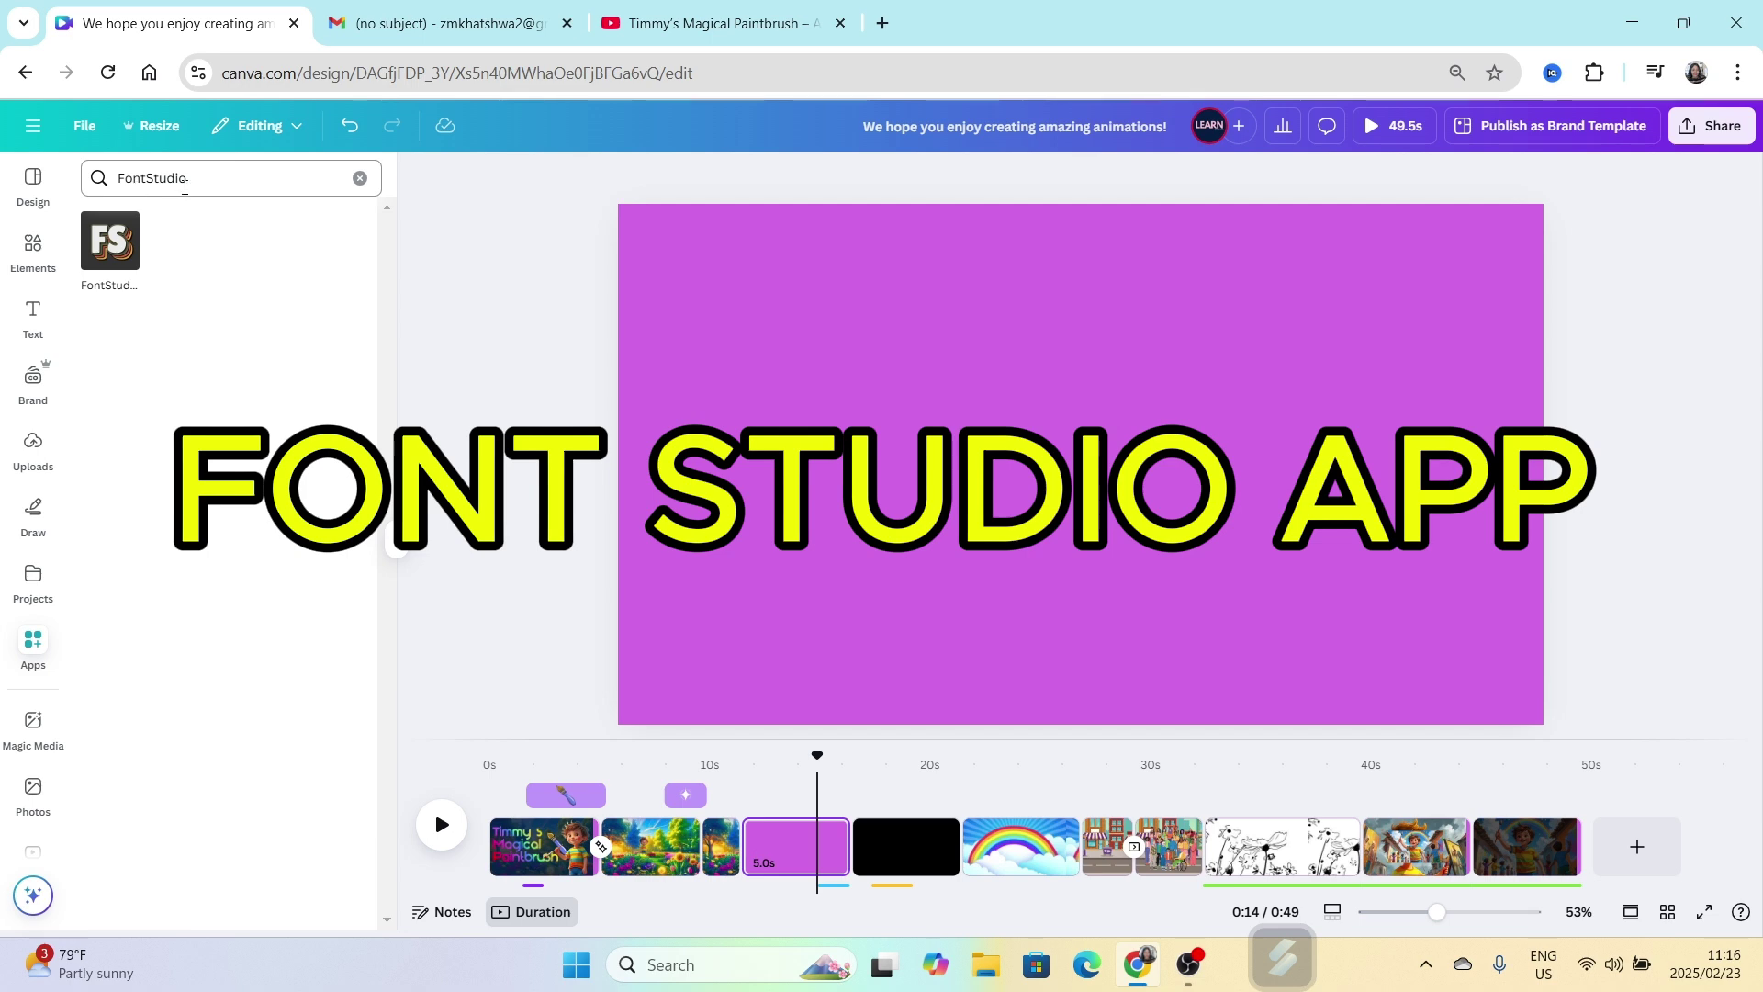
- Open FontStudio's Color Swirl template and select its sample text for editing
click(185, 187)
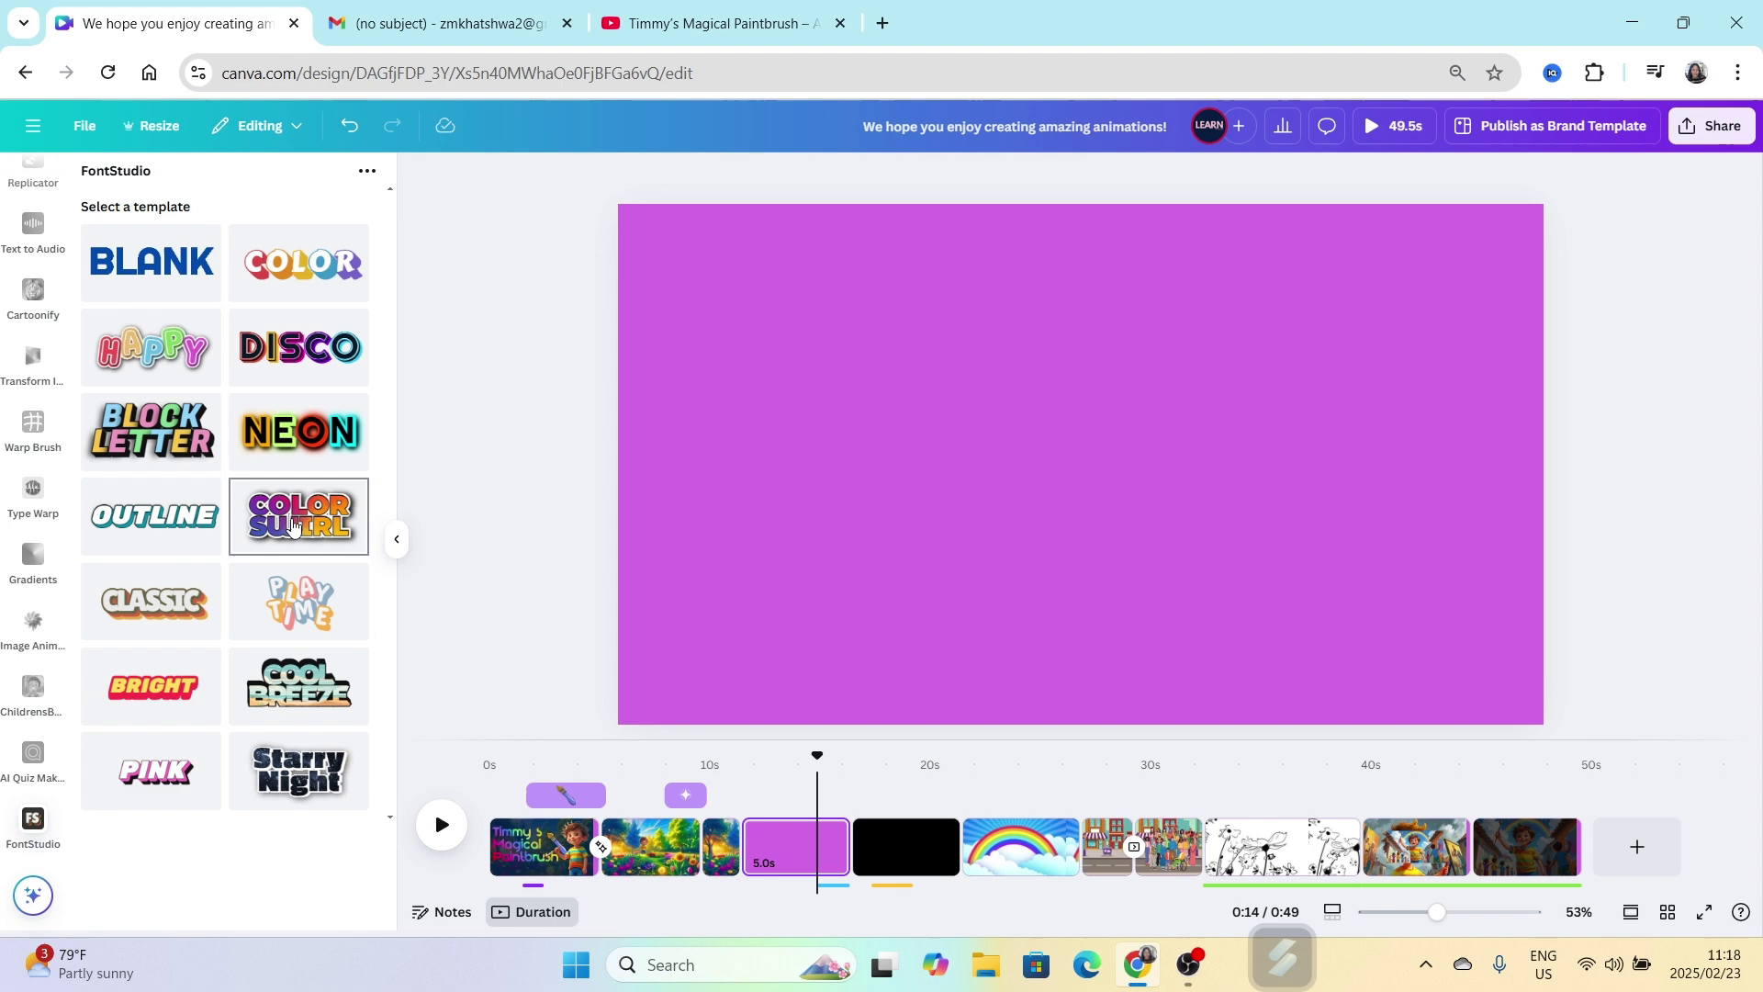
click(294, 525)
drag(160, 575, 104, 520)
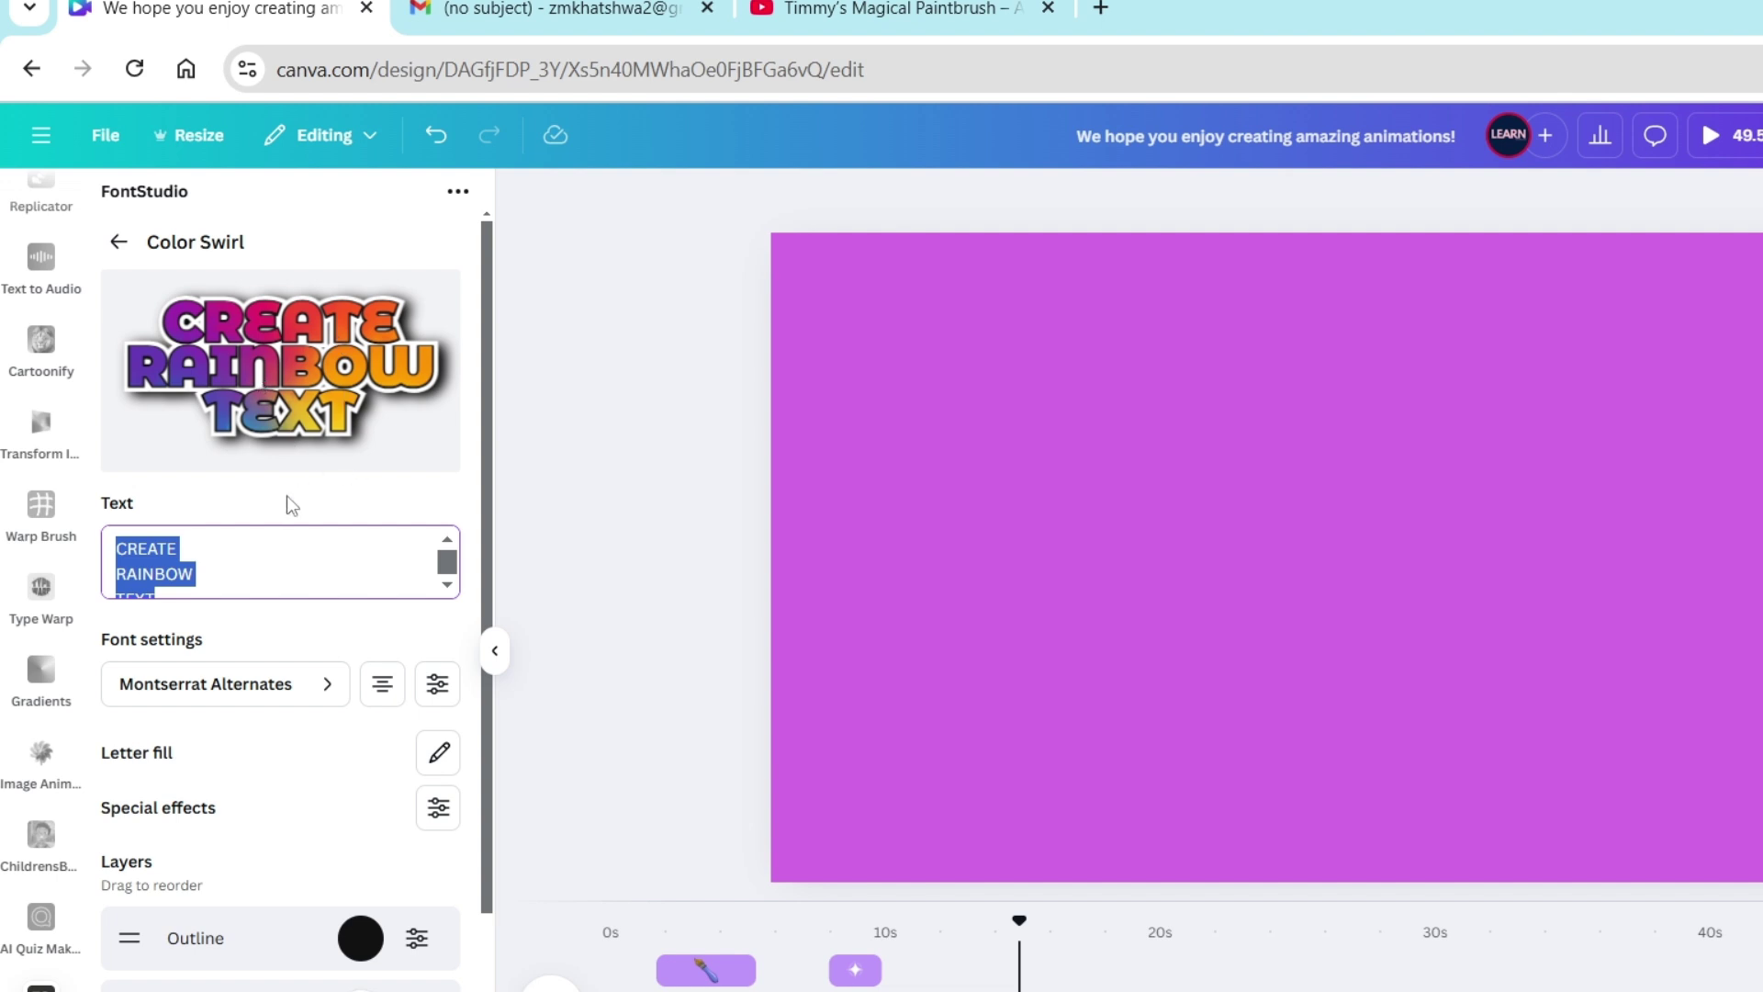
- Change the FontStudio text font to Montserrat
click(209, 571)
scroll(248, 627, down, 2)
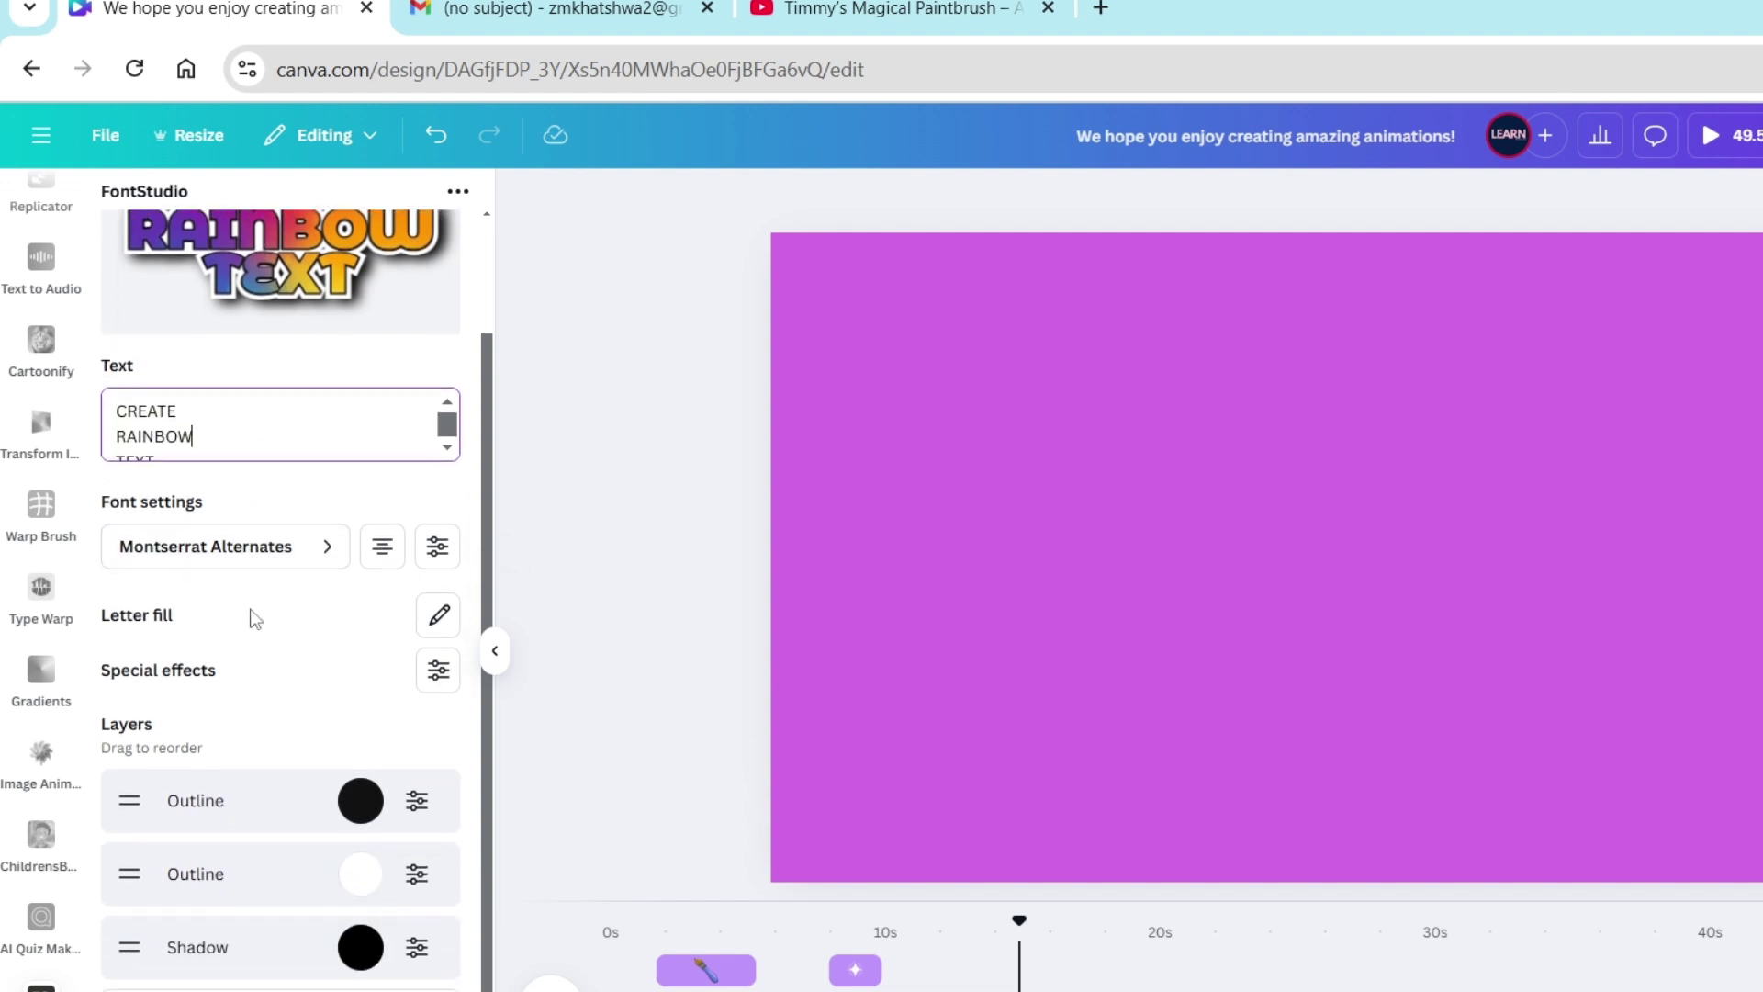
click(329, 551)
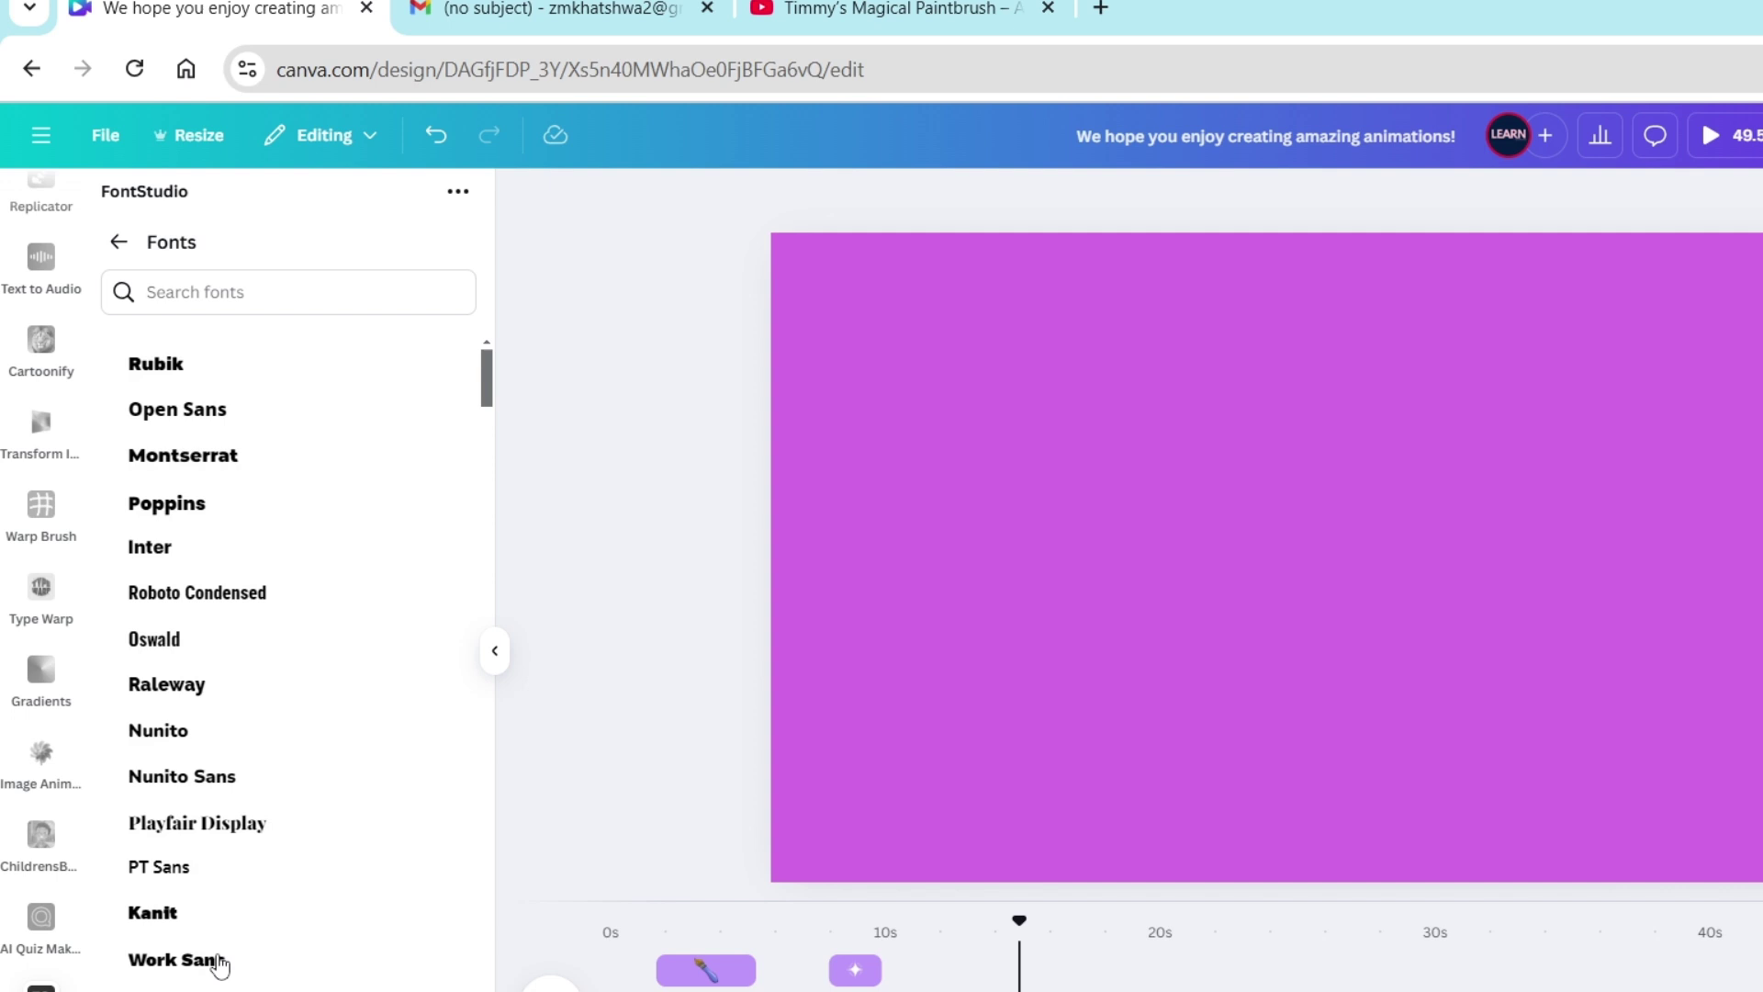
click(158, 290)
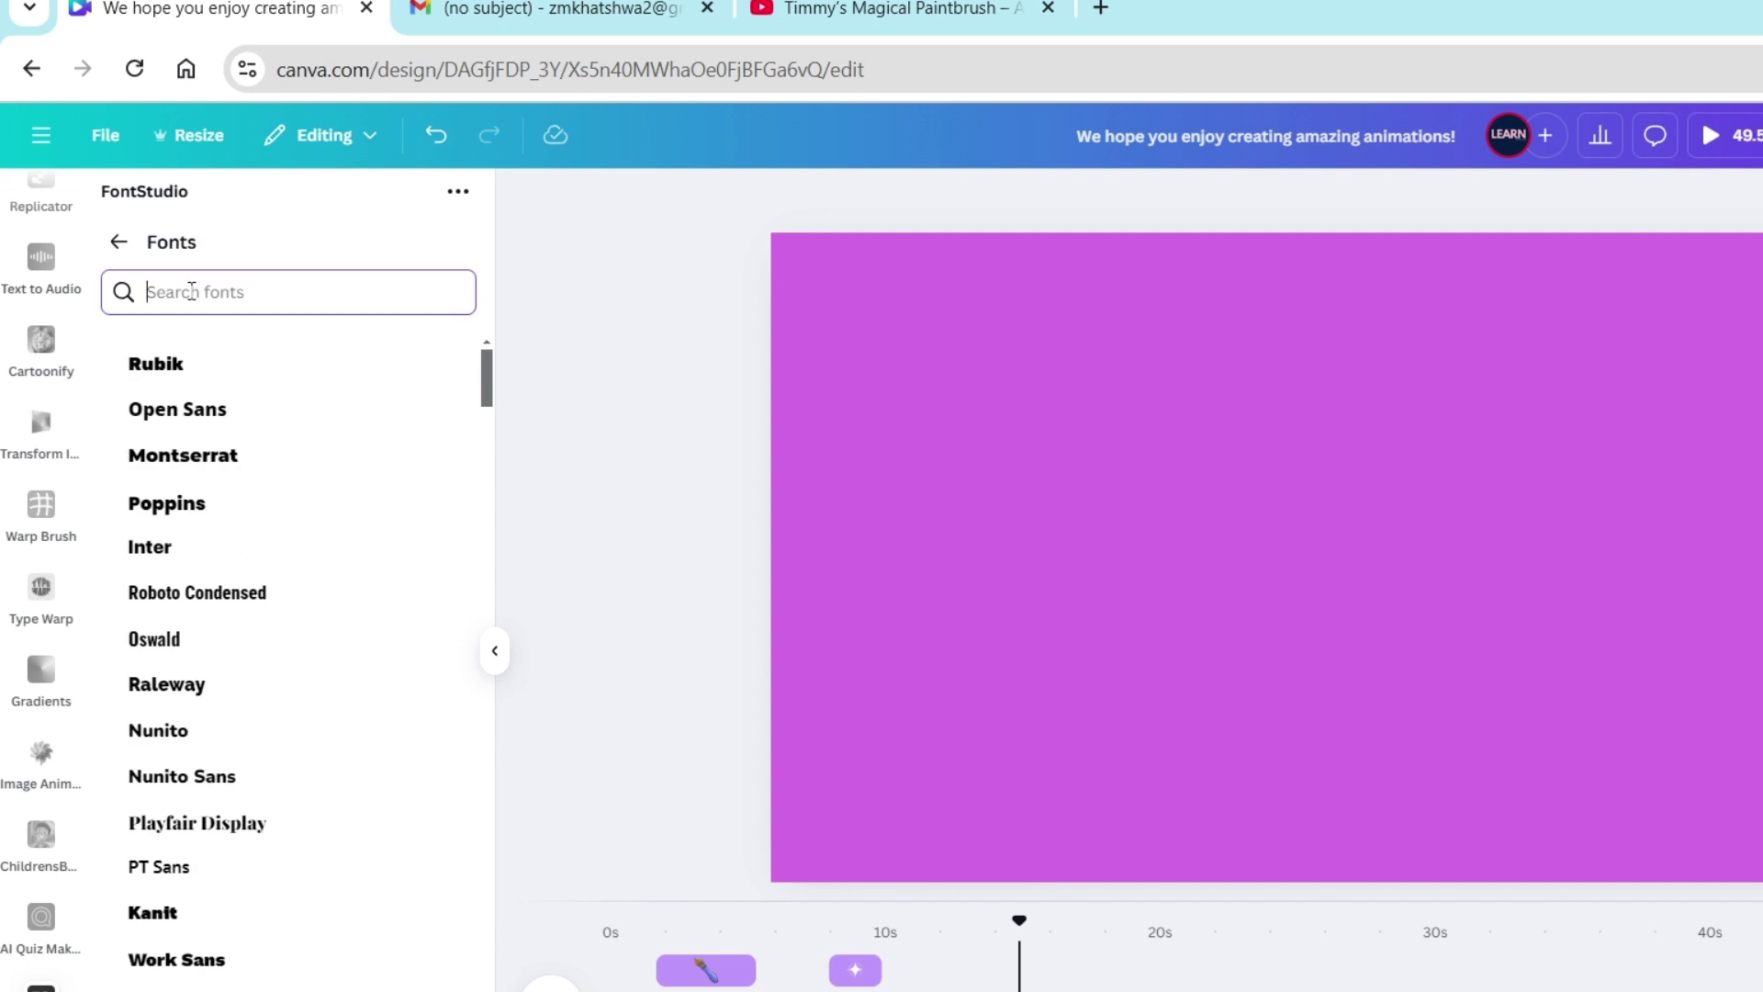
click(183, 454)
- Fill the letters with a gradient image instead of alternating rainbow colours
scroll(196, 611, down, 1)
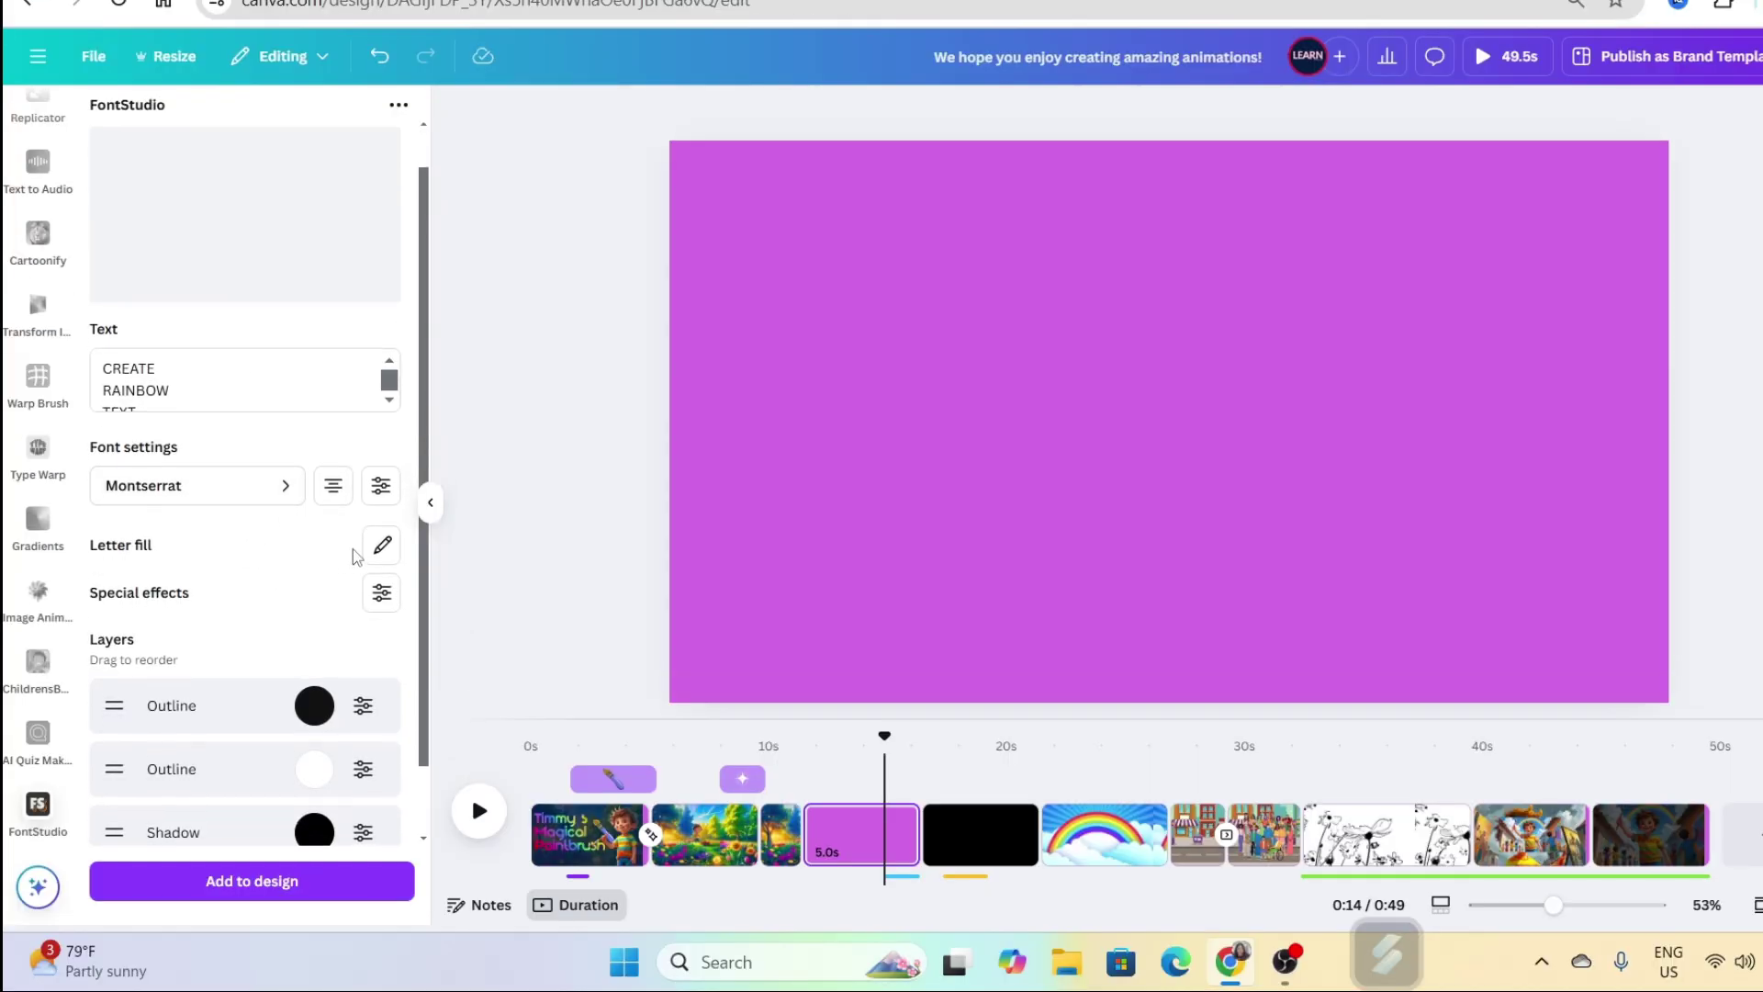
click(382, 560)
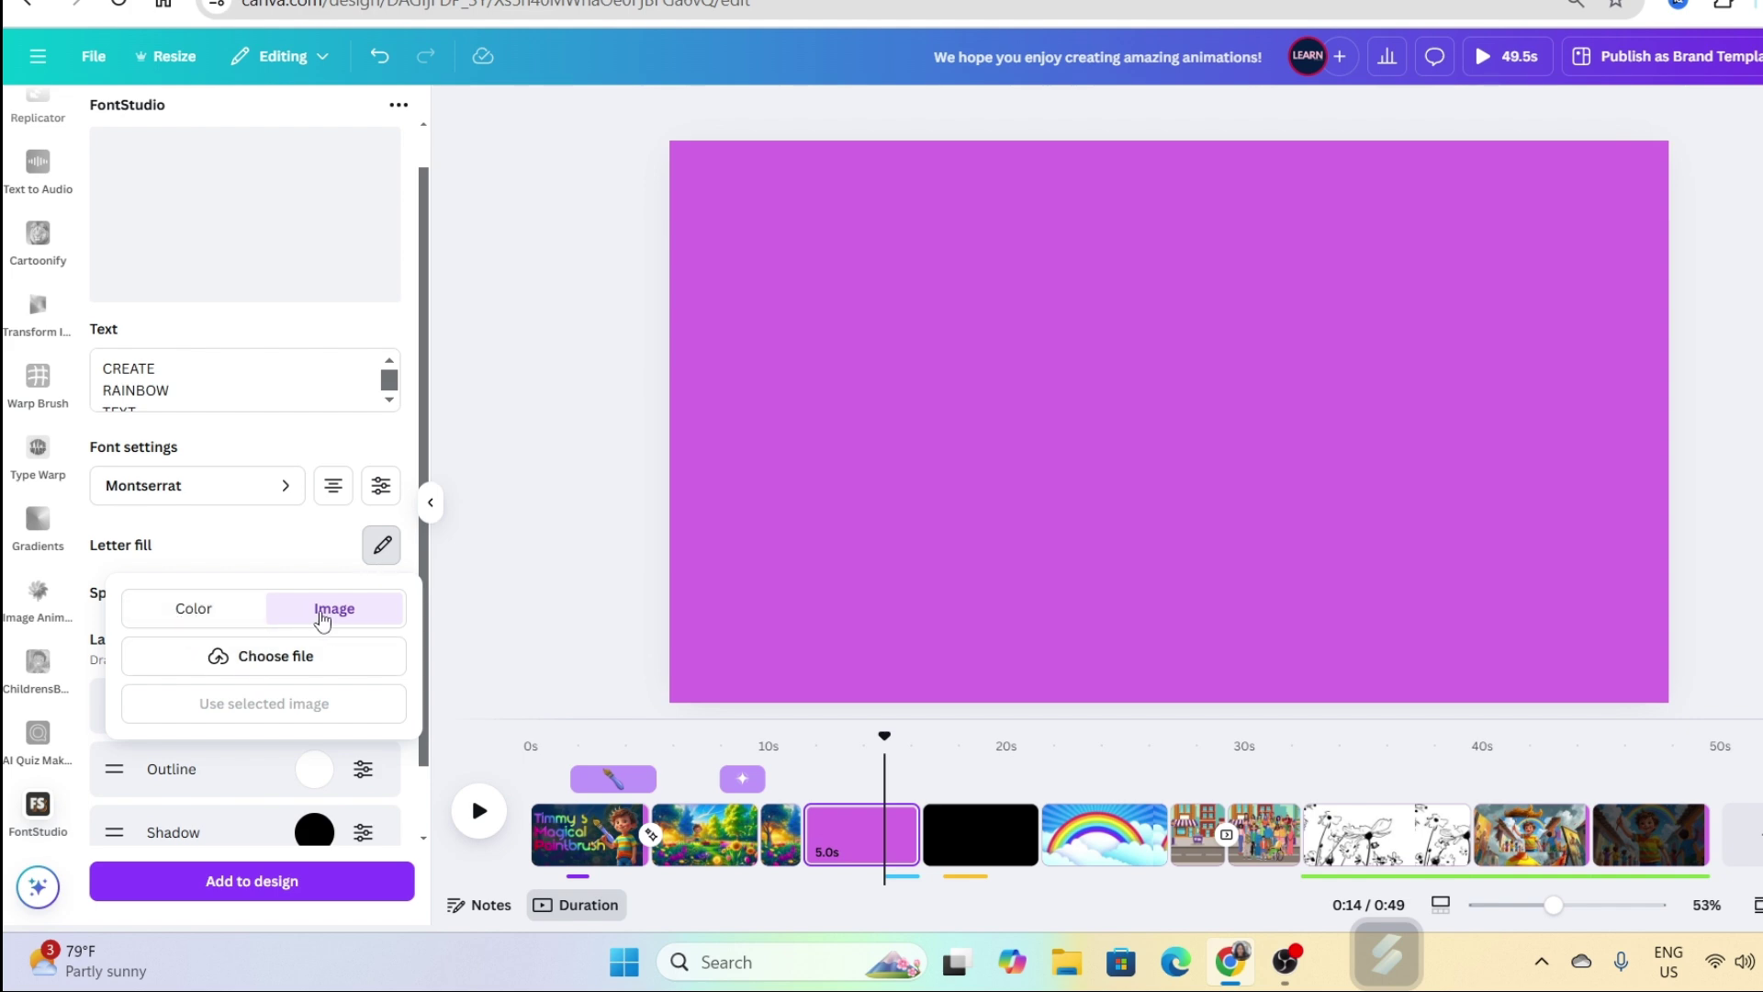
click(209, 613)
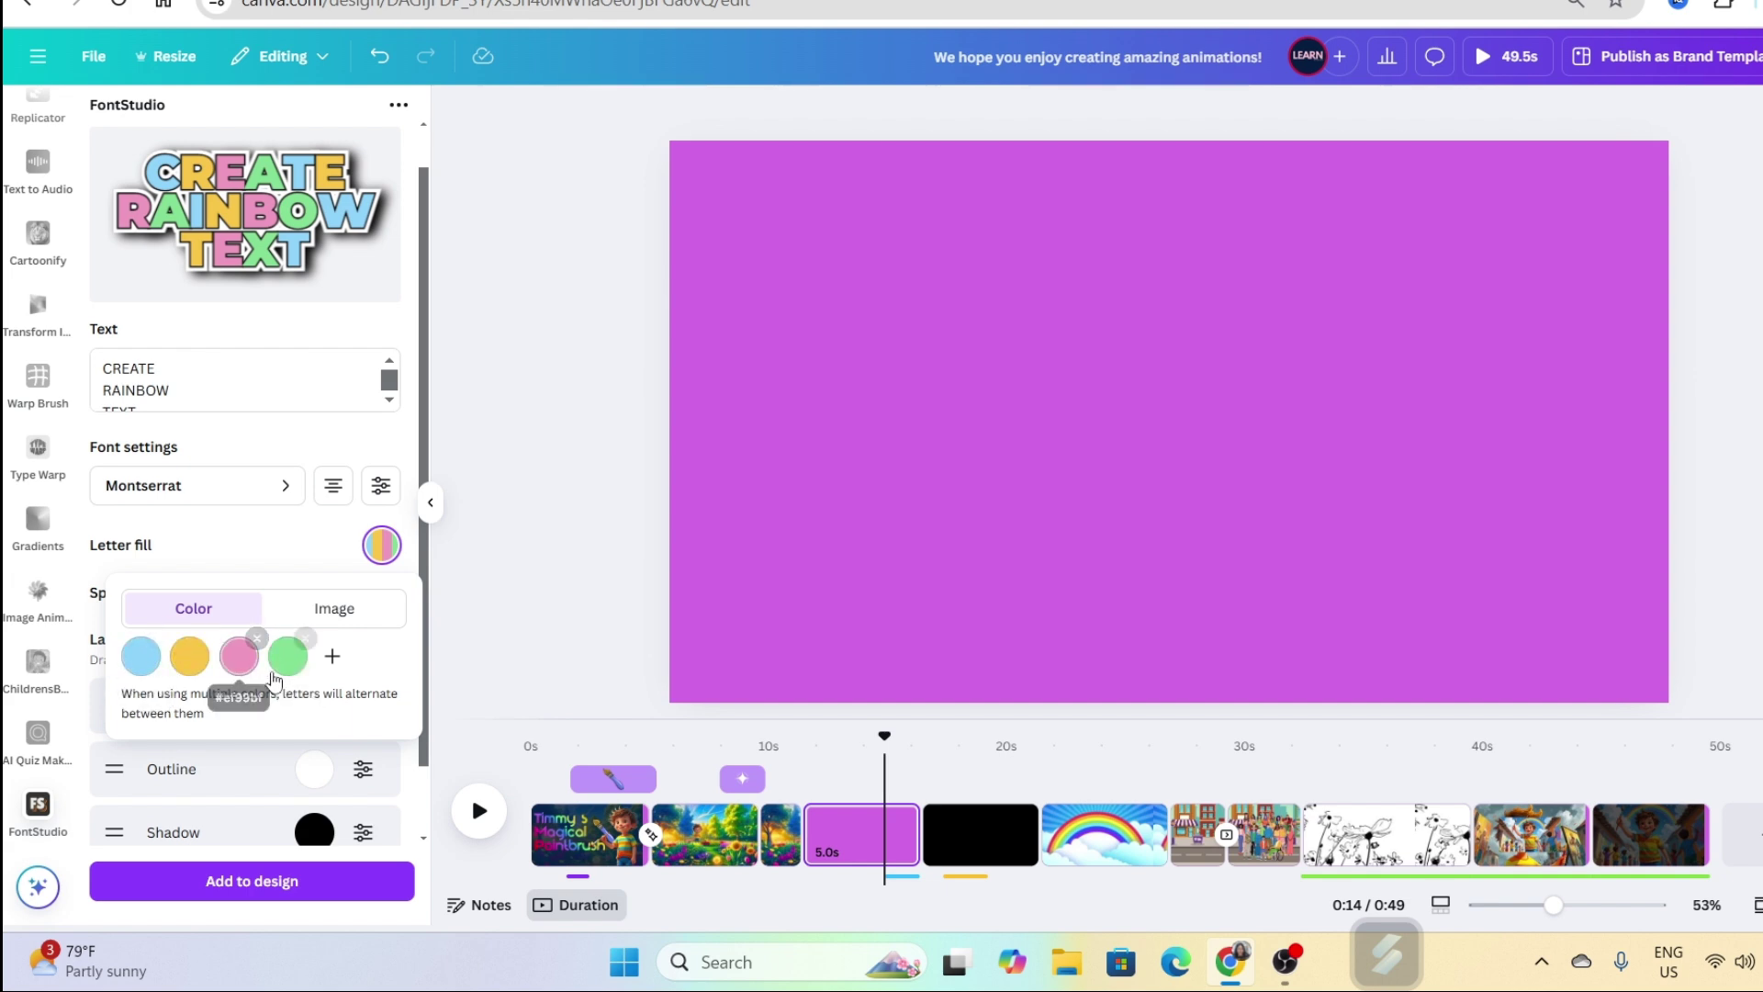
click(338, 615)
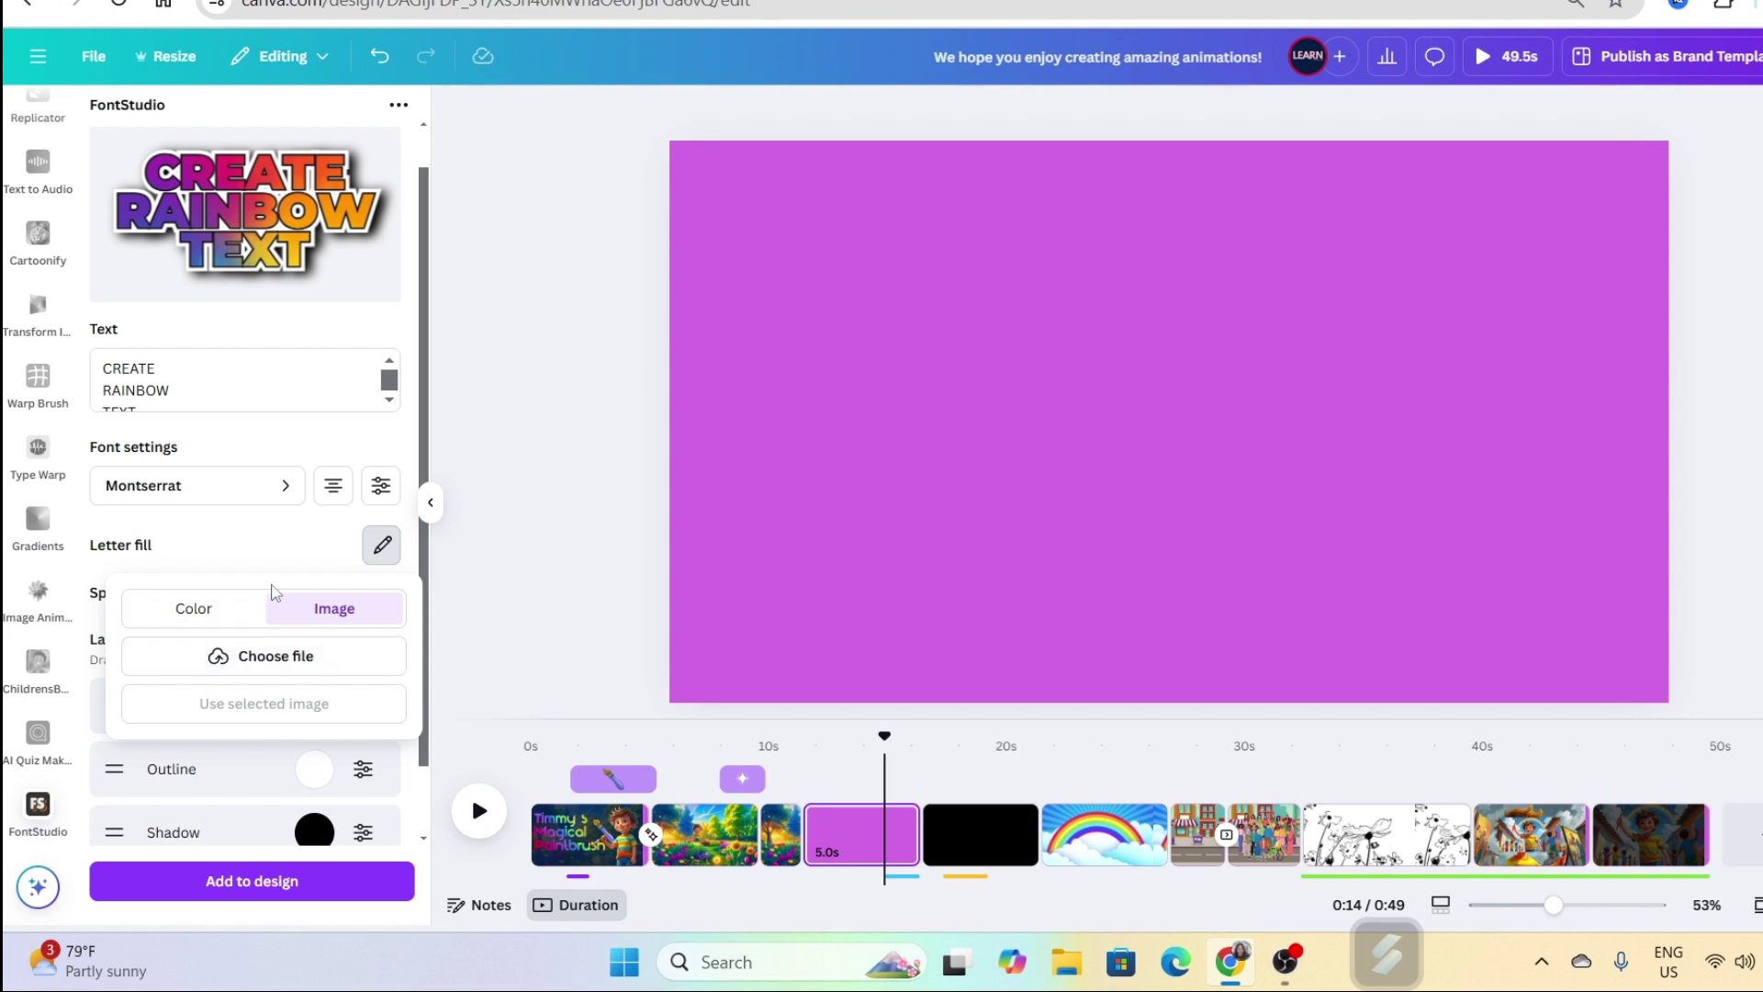
- Set the Special effects letter tilt to 33 and letter separation to -22
click(278, 561)
click(382, 599)
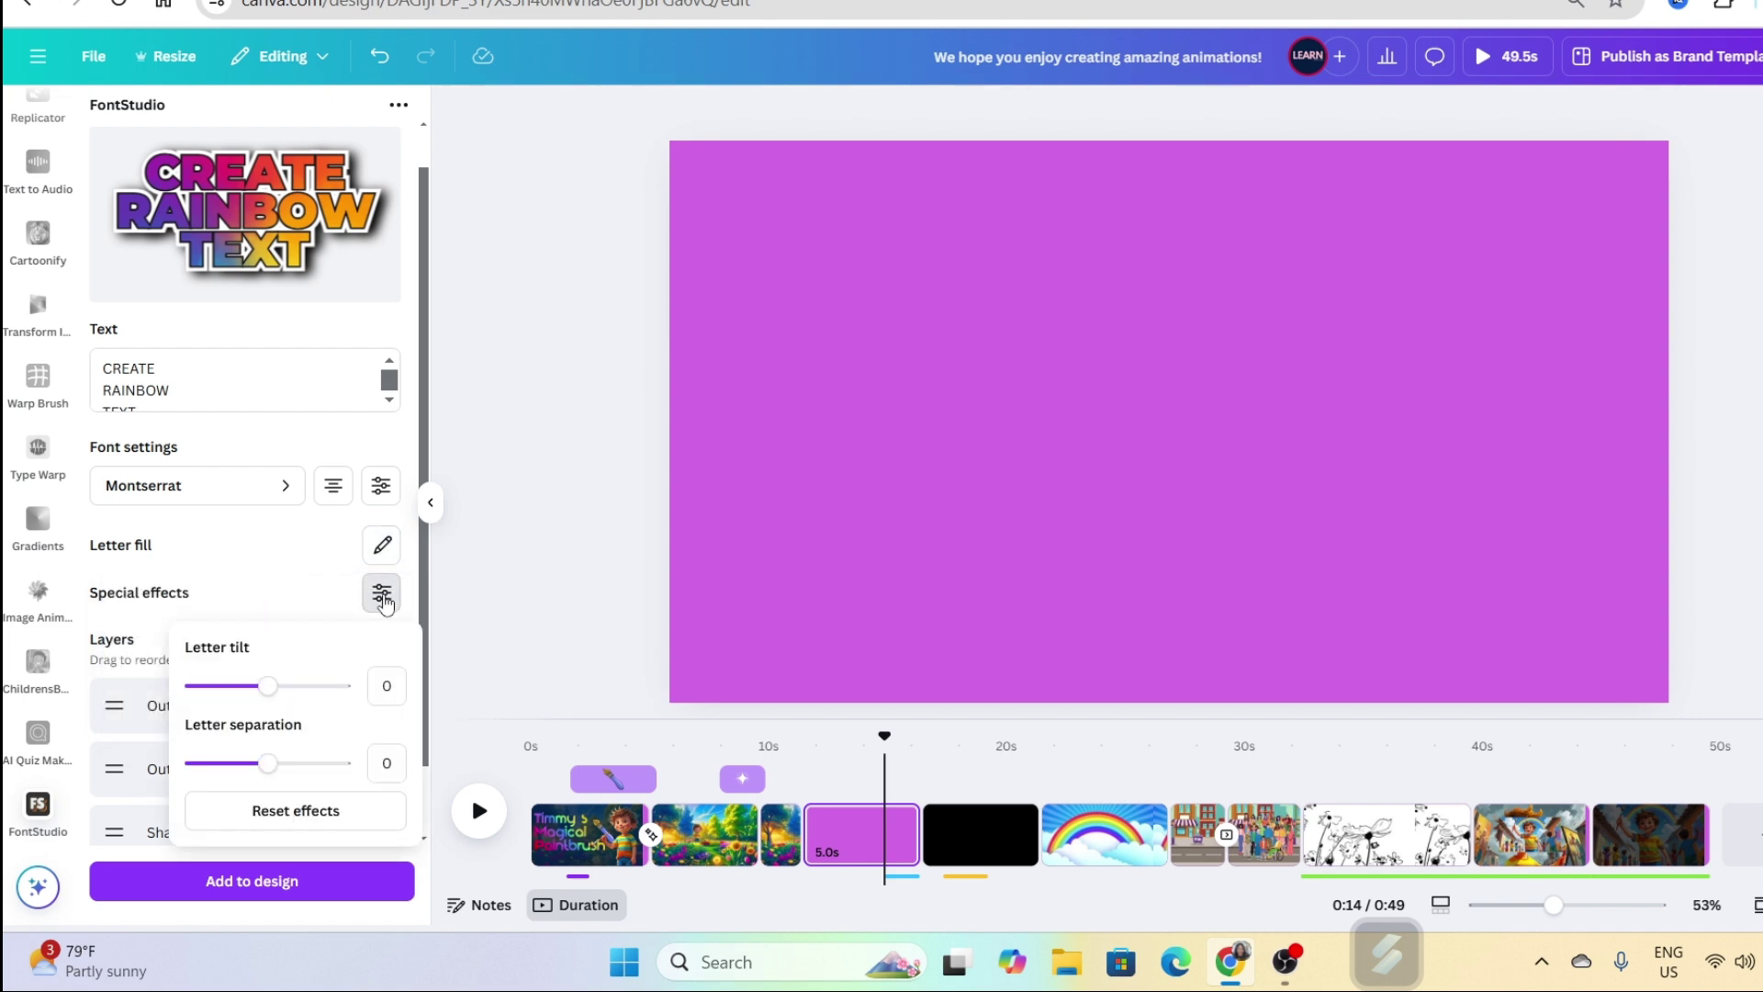
drag(267, 685, 322, 686)
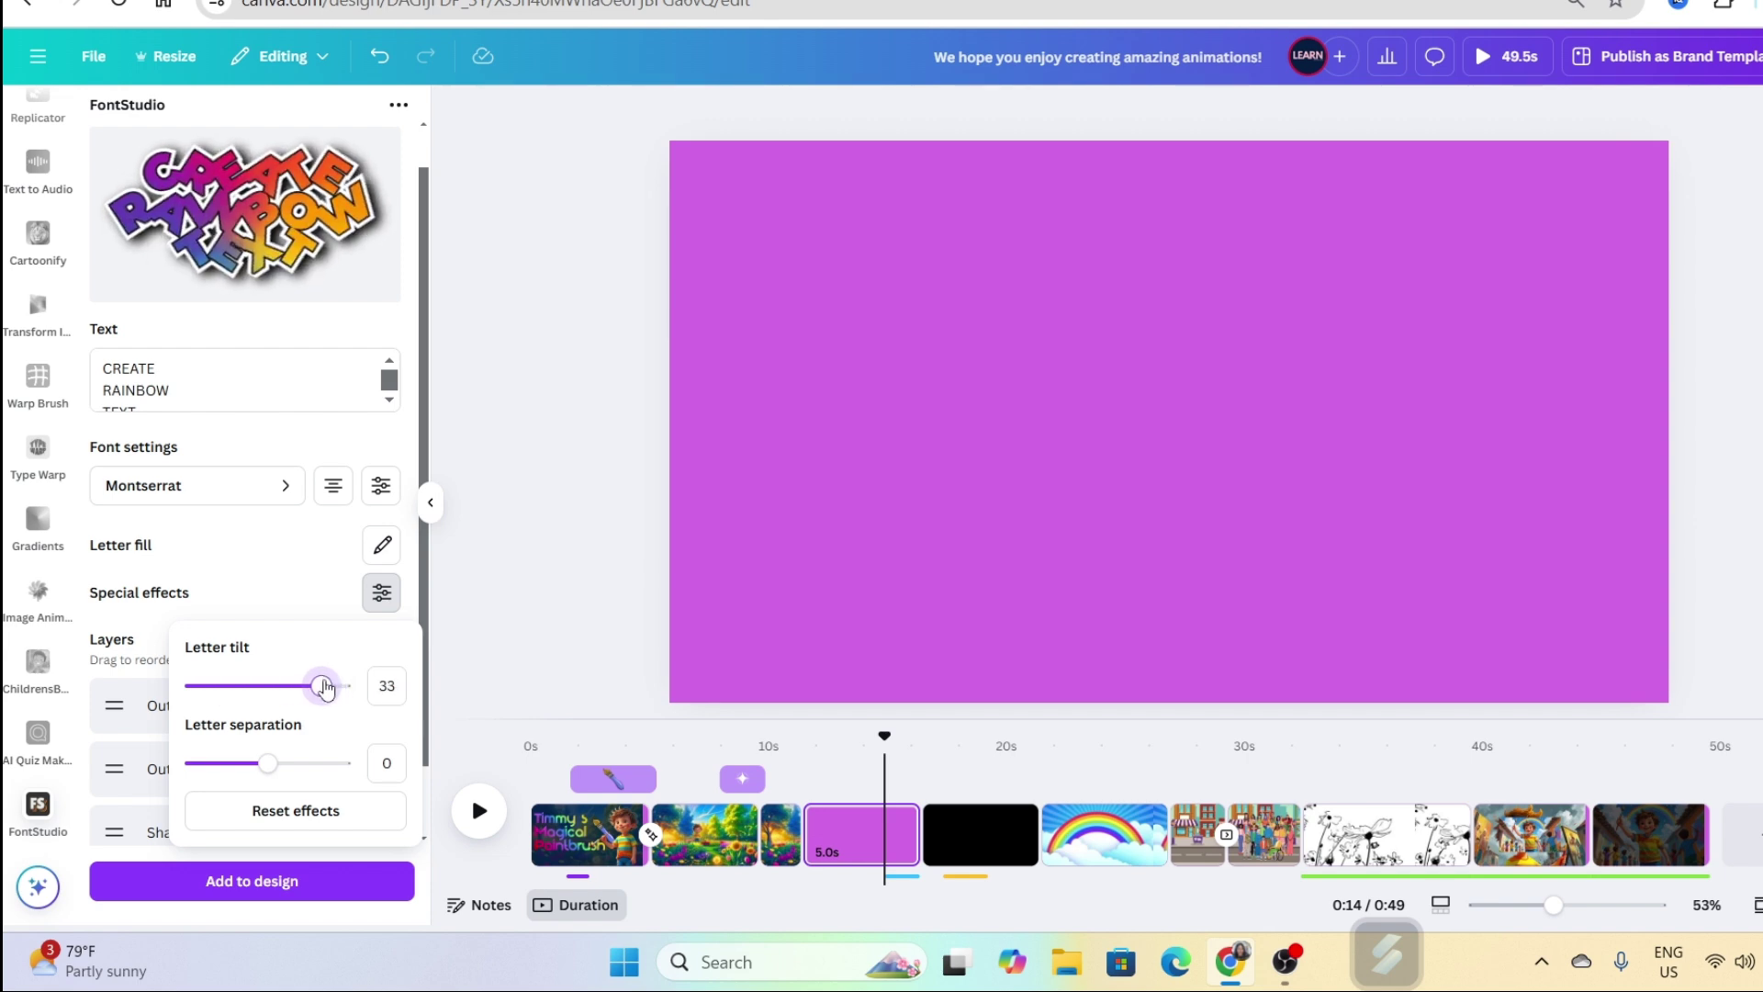
drag(267, 762, 216, 779)
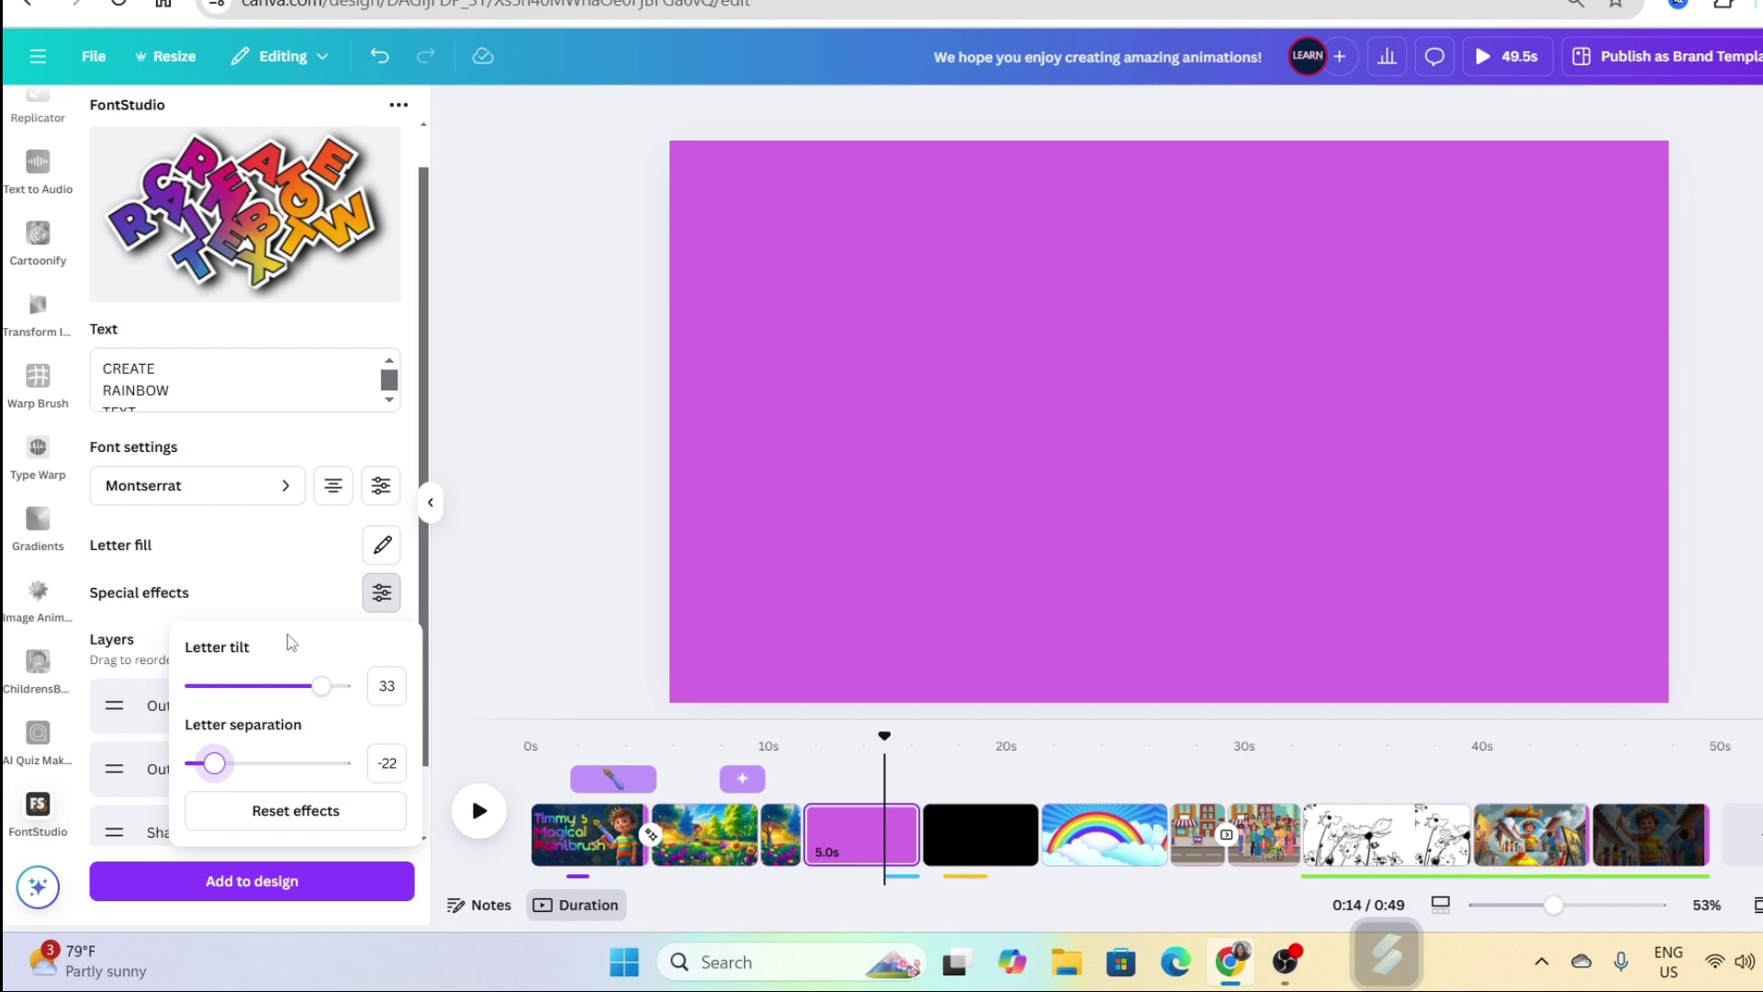
click(293, 615)
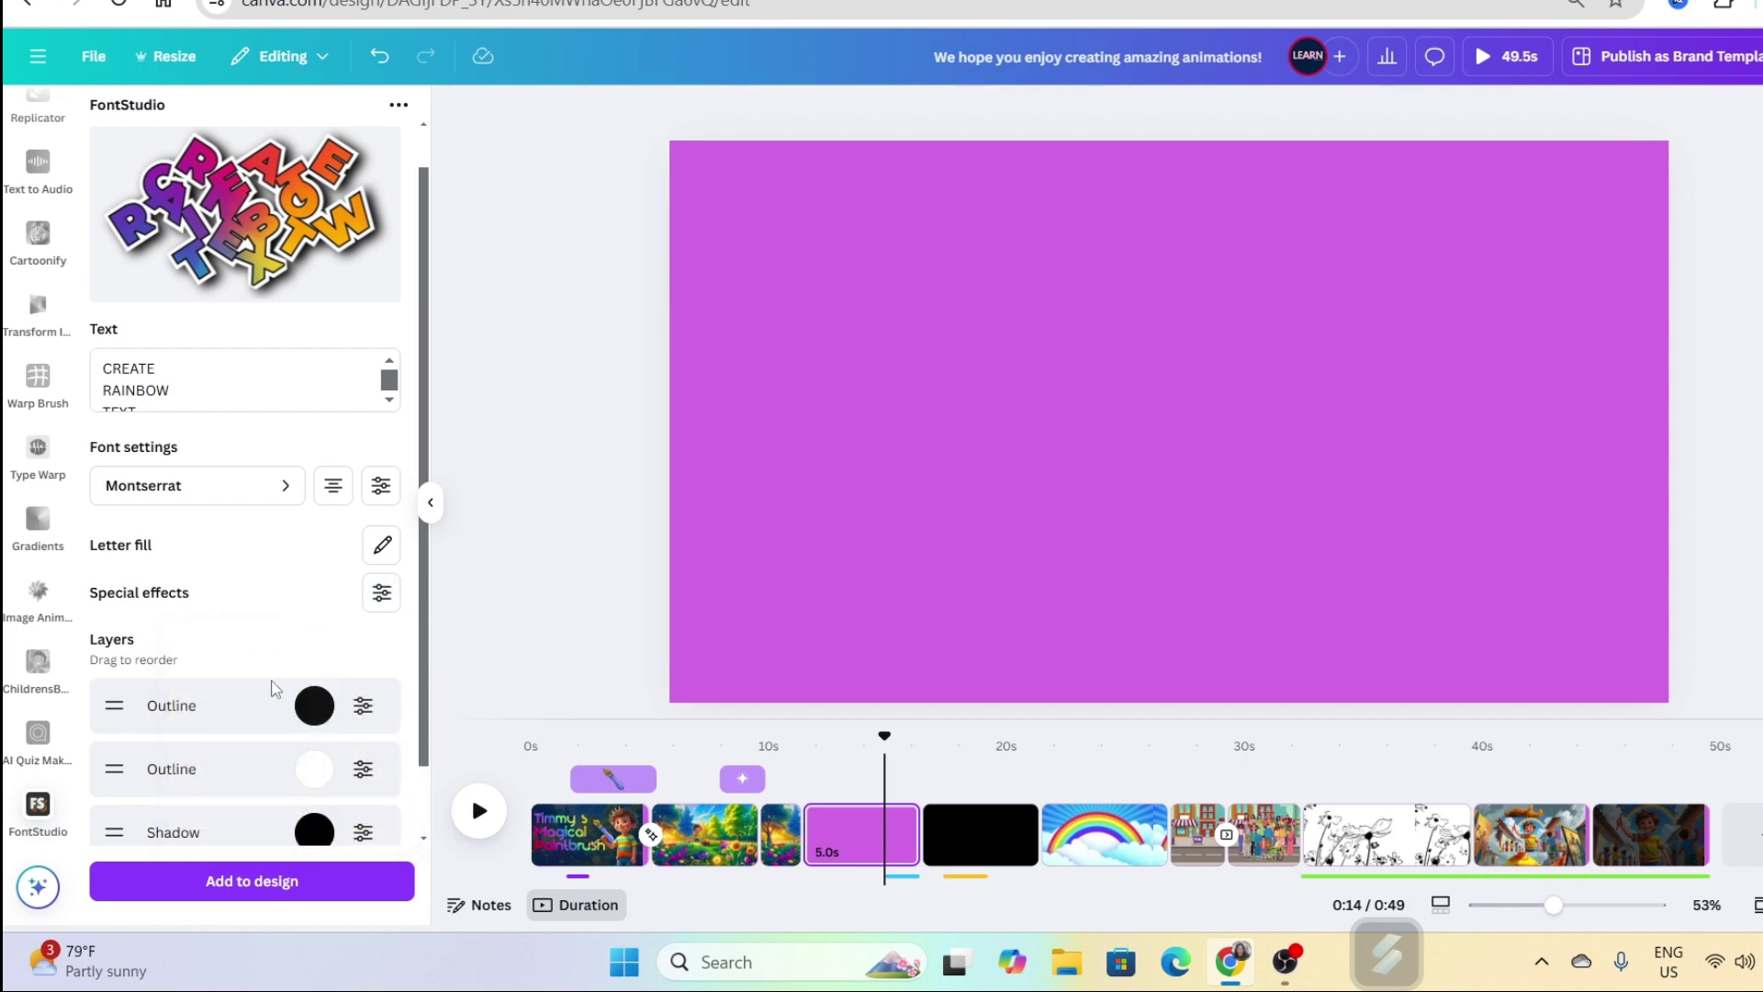
- Recolour the top Outline layer from black to yellow using the colour palette
scroll(154, 851, down, 1)
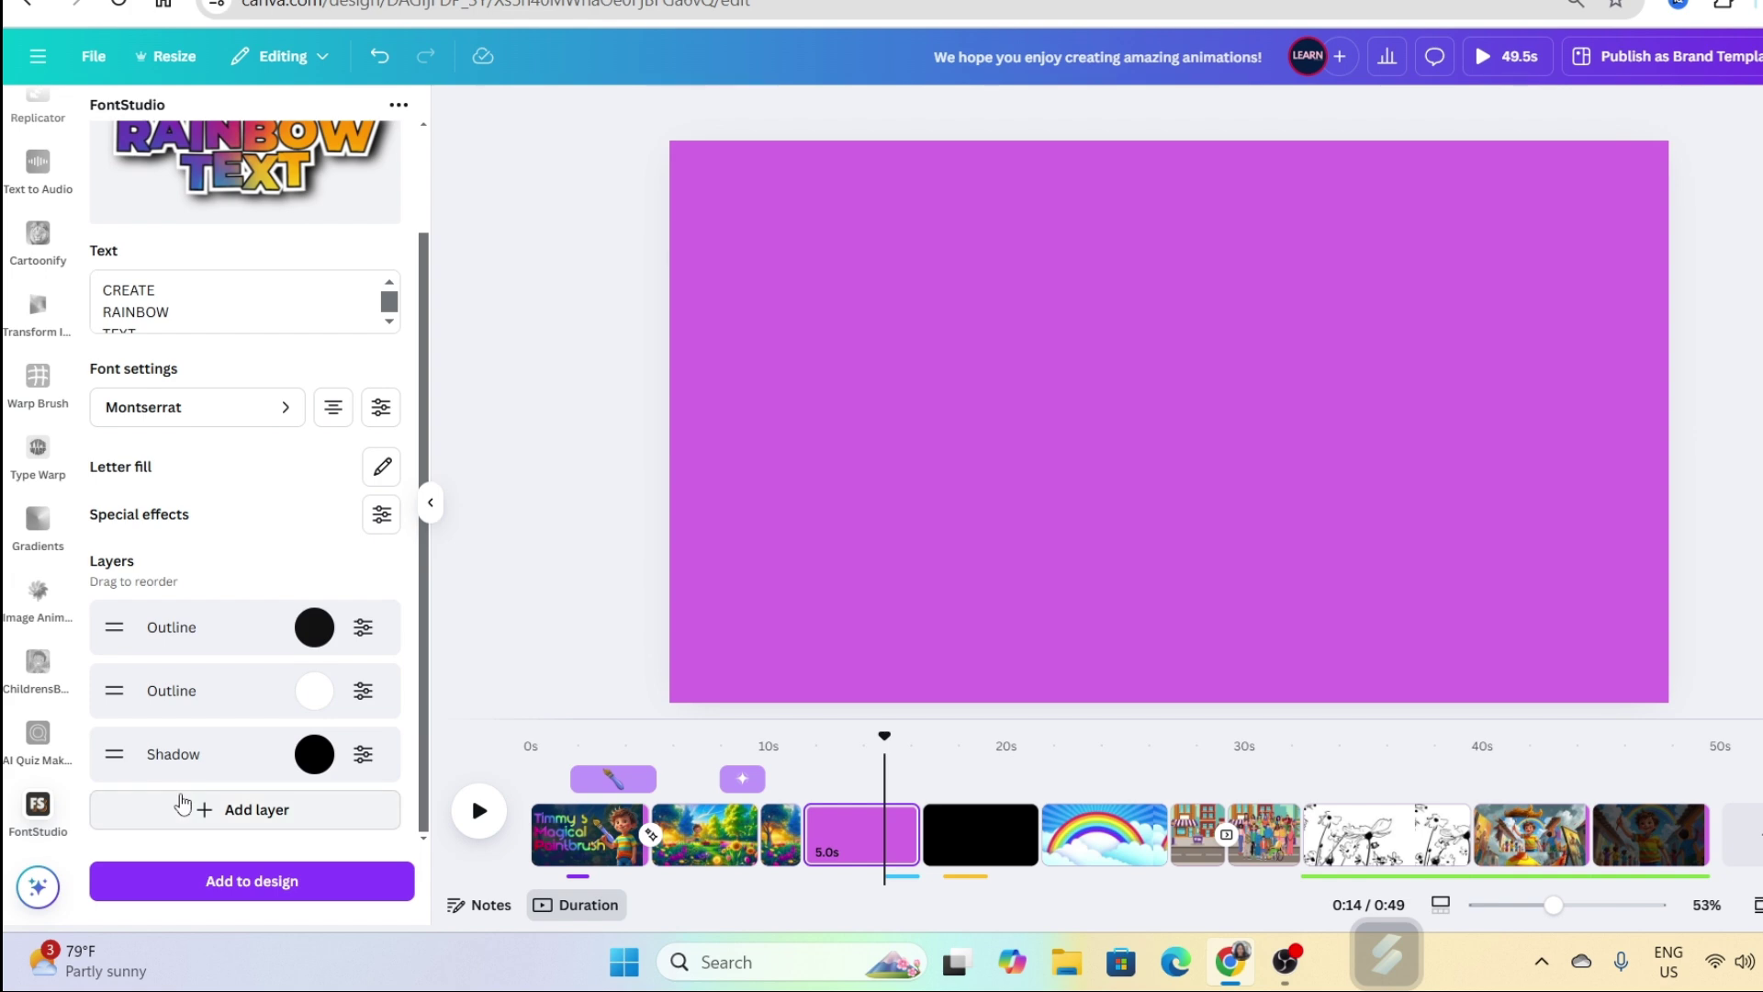
scroll(127, 365, up, 2)
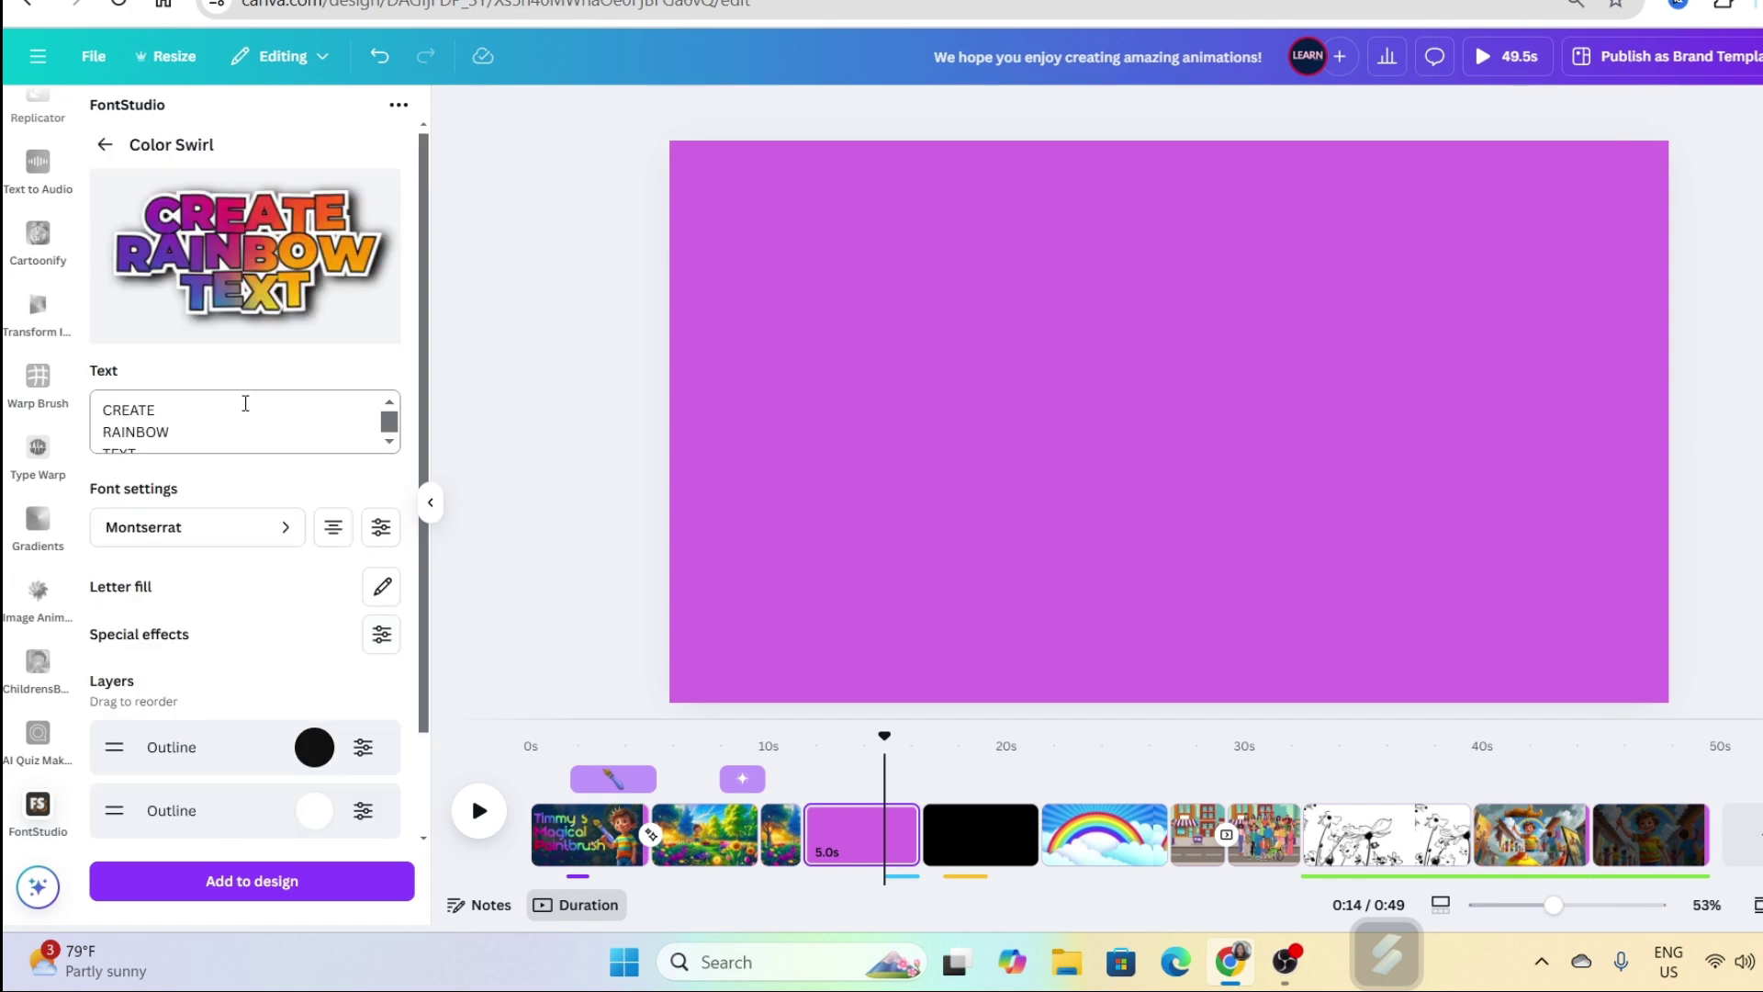
scroll(157, 663, down, 2)
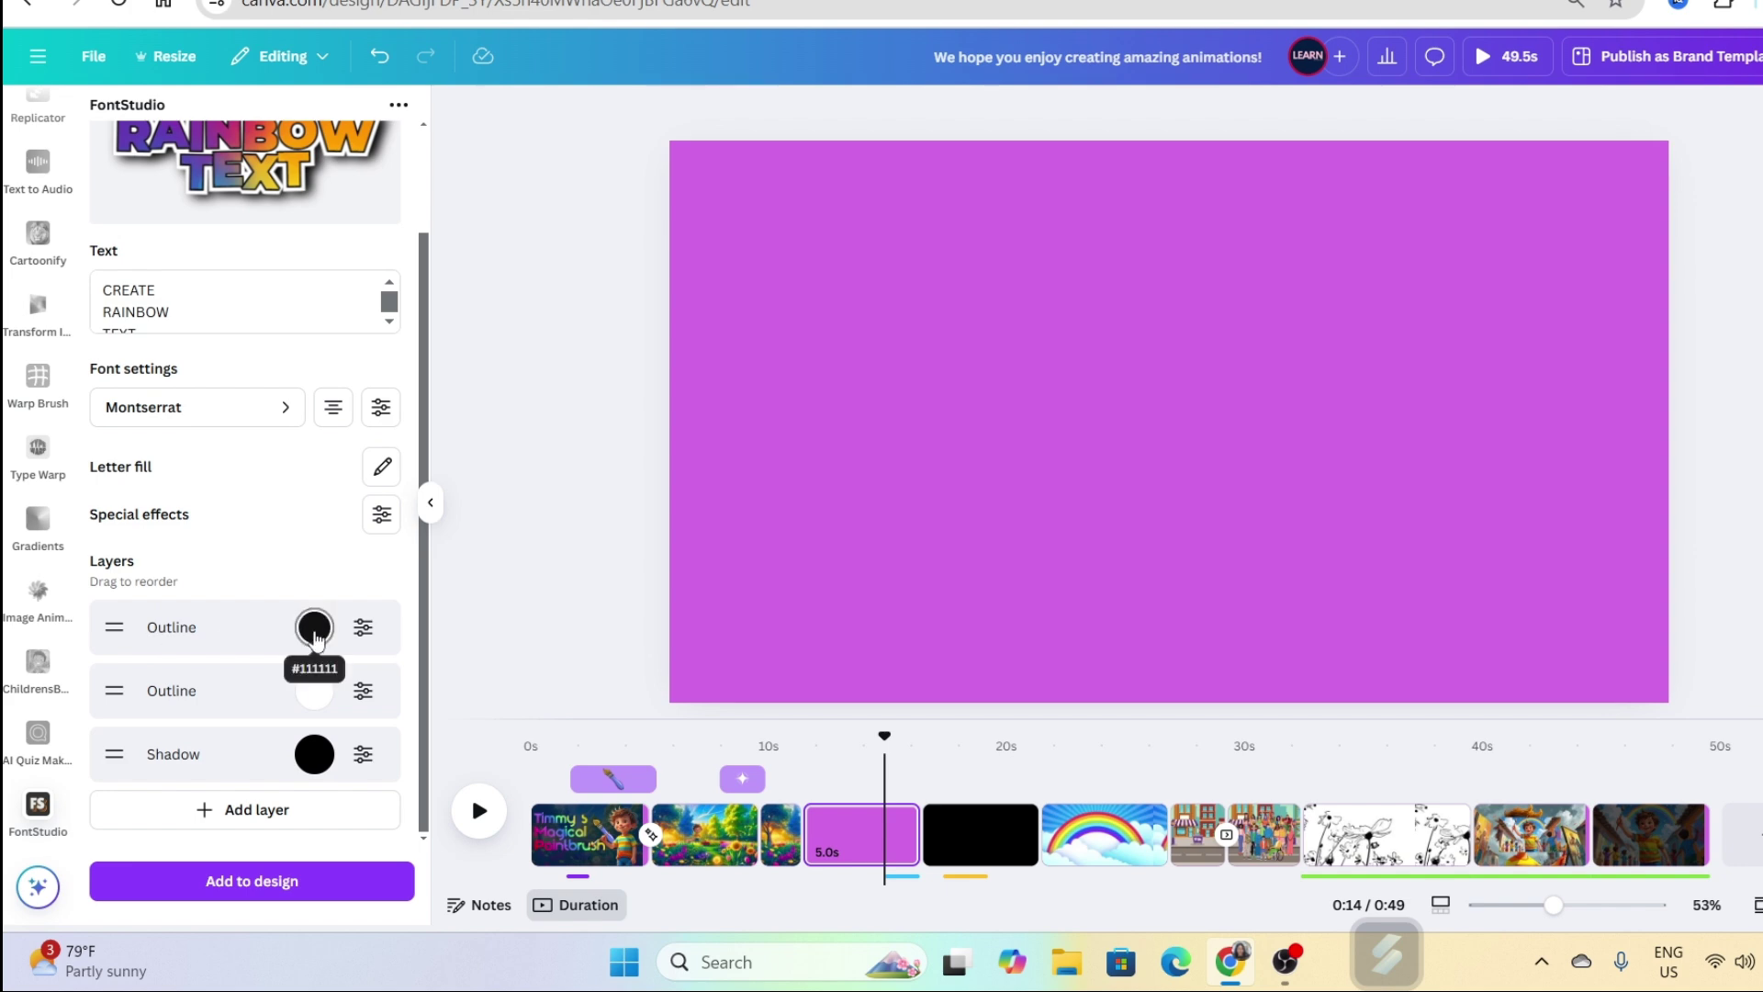
click(315, 632)
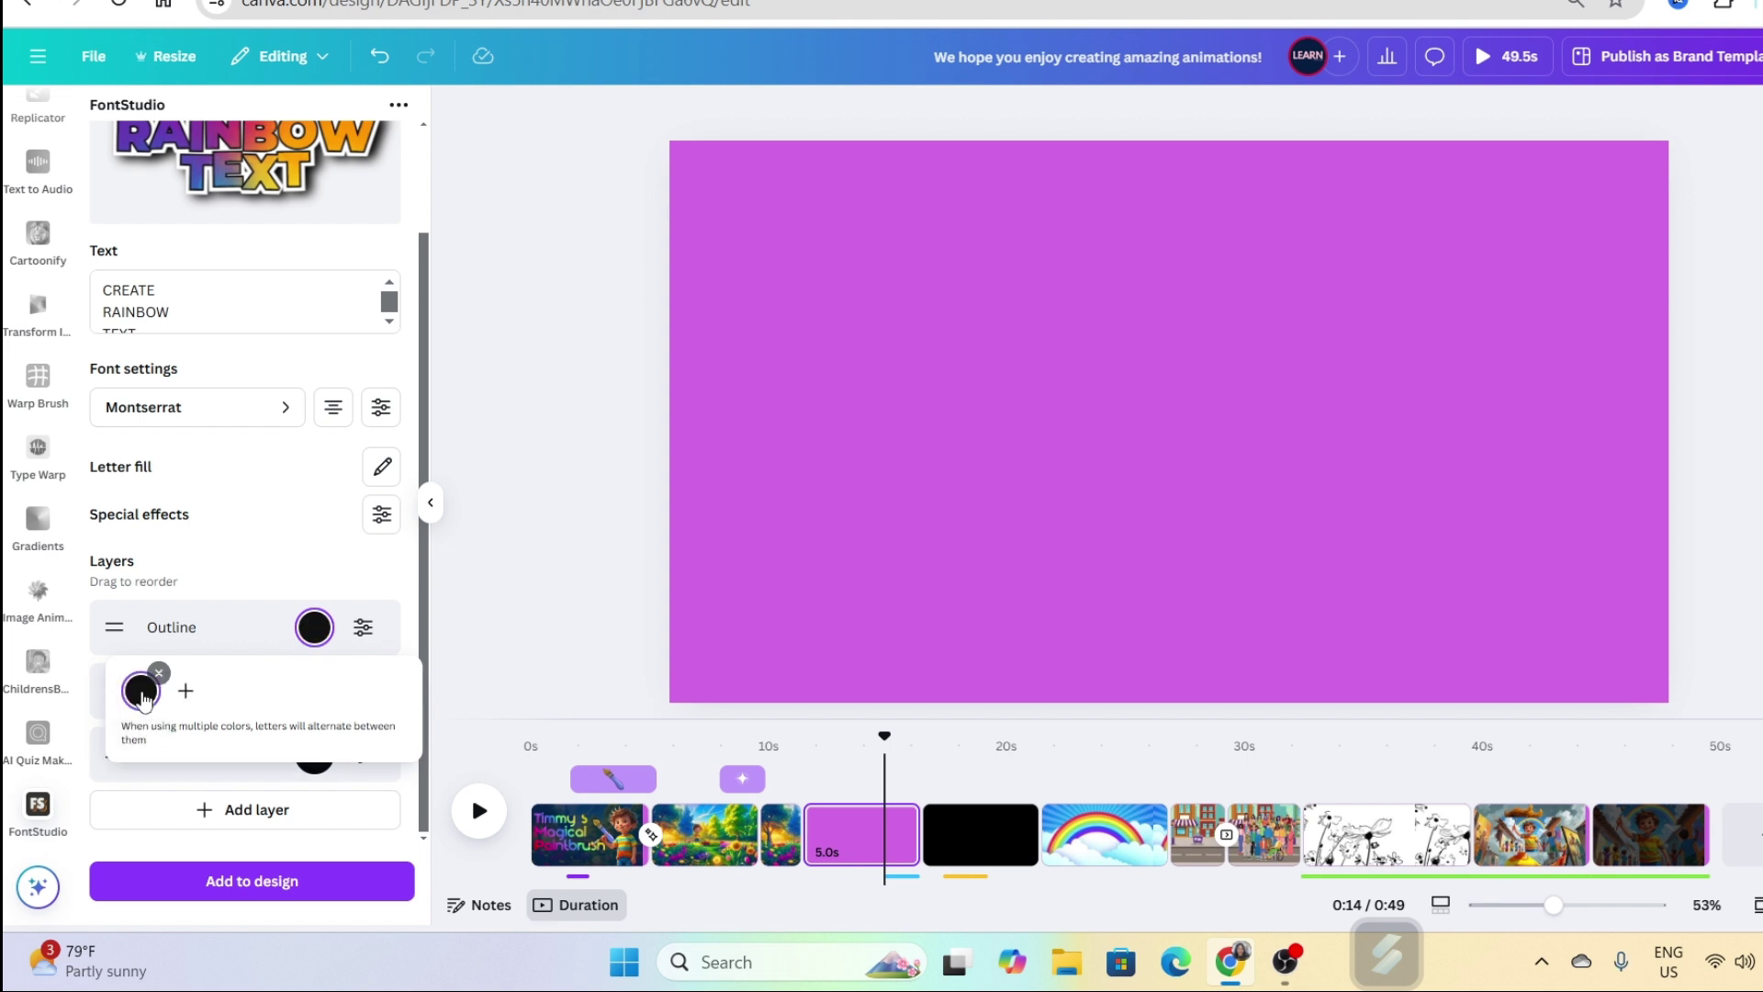
click(142, 693)
click(384, 419)
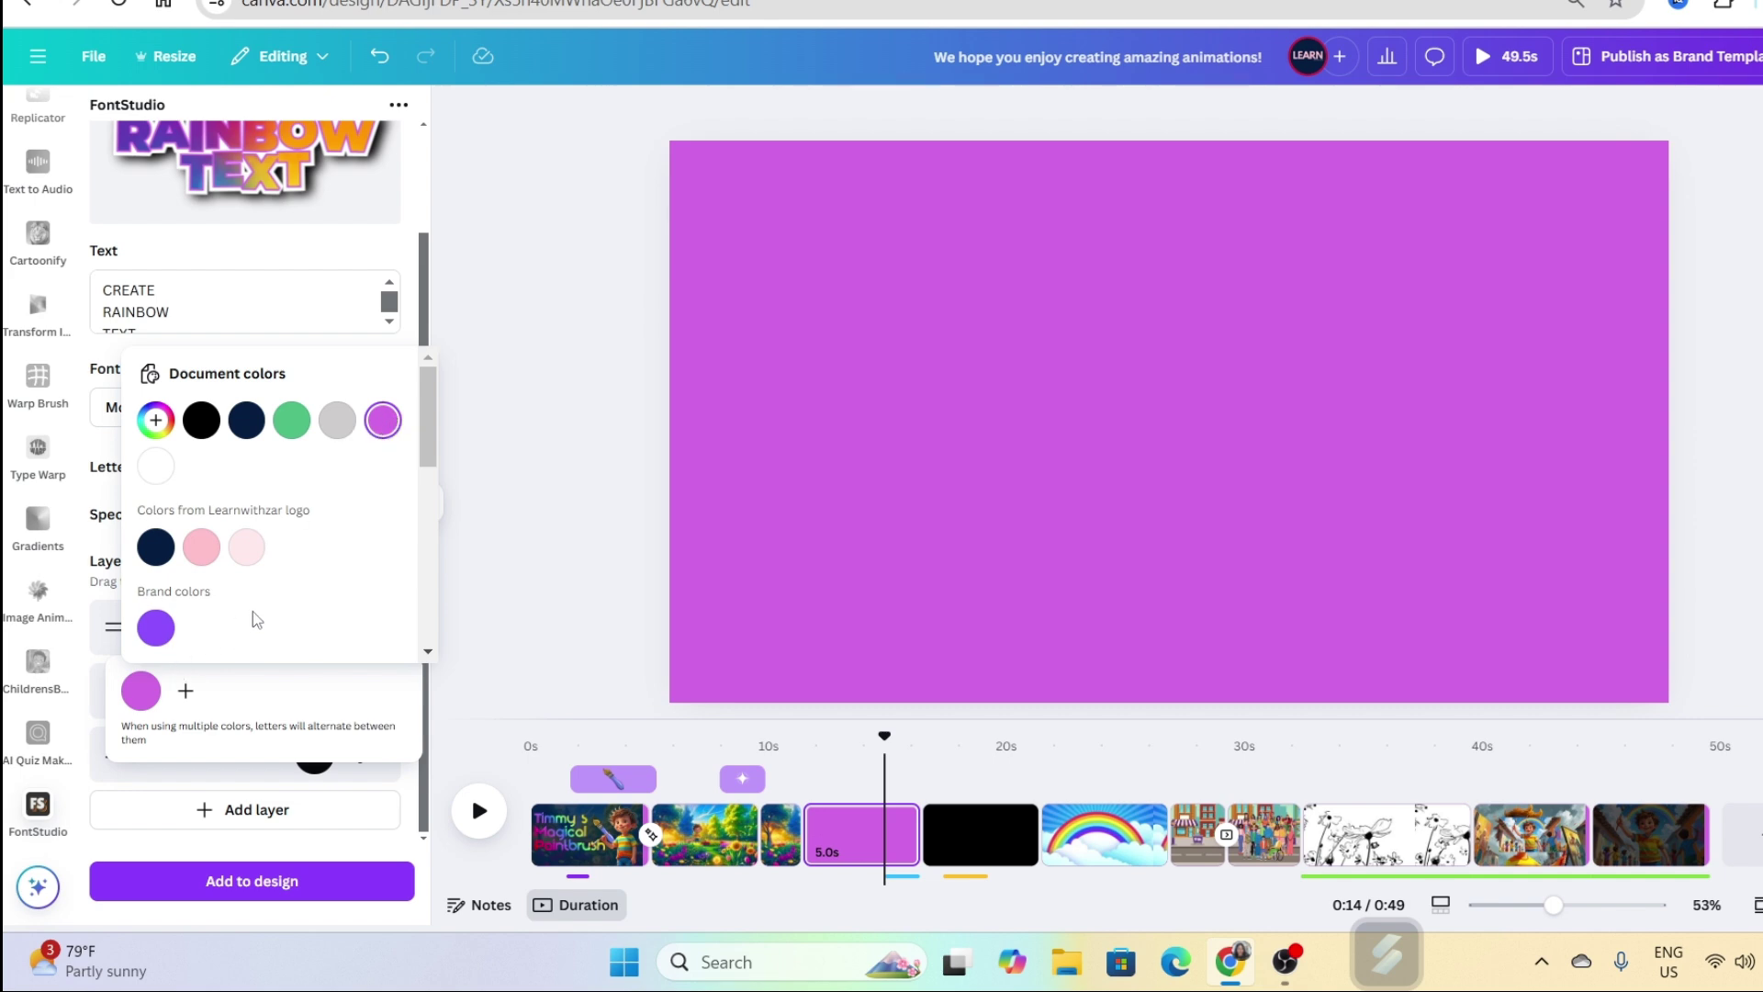
scroll(257, 618, down, 5)
click(246, 549)
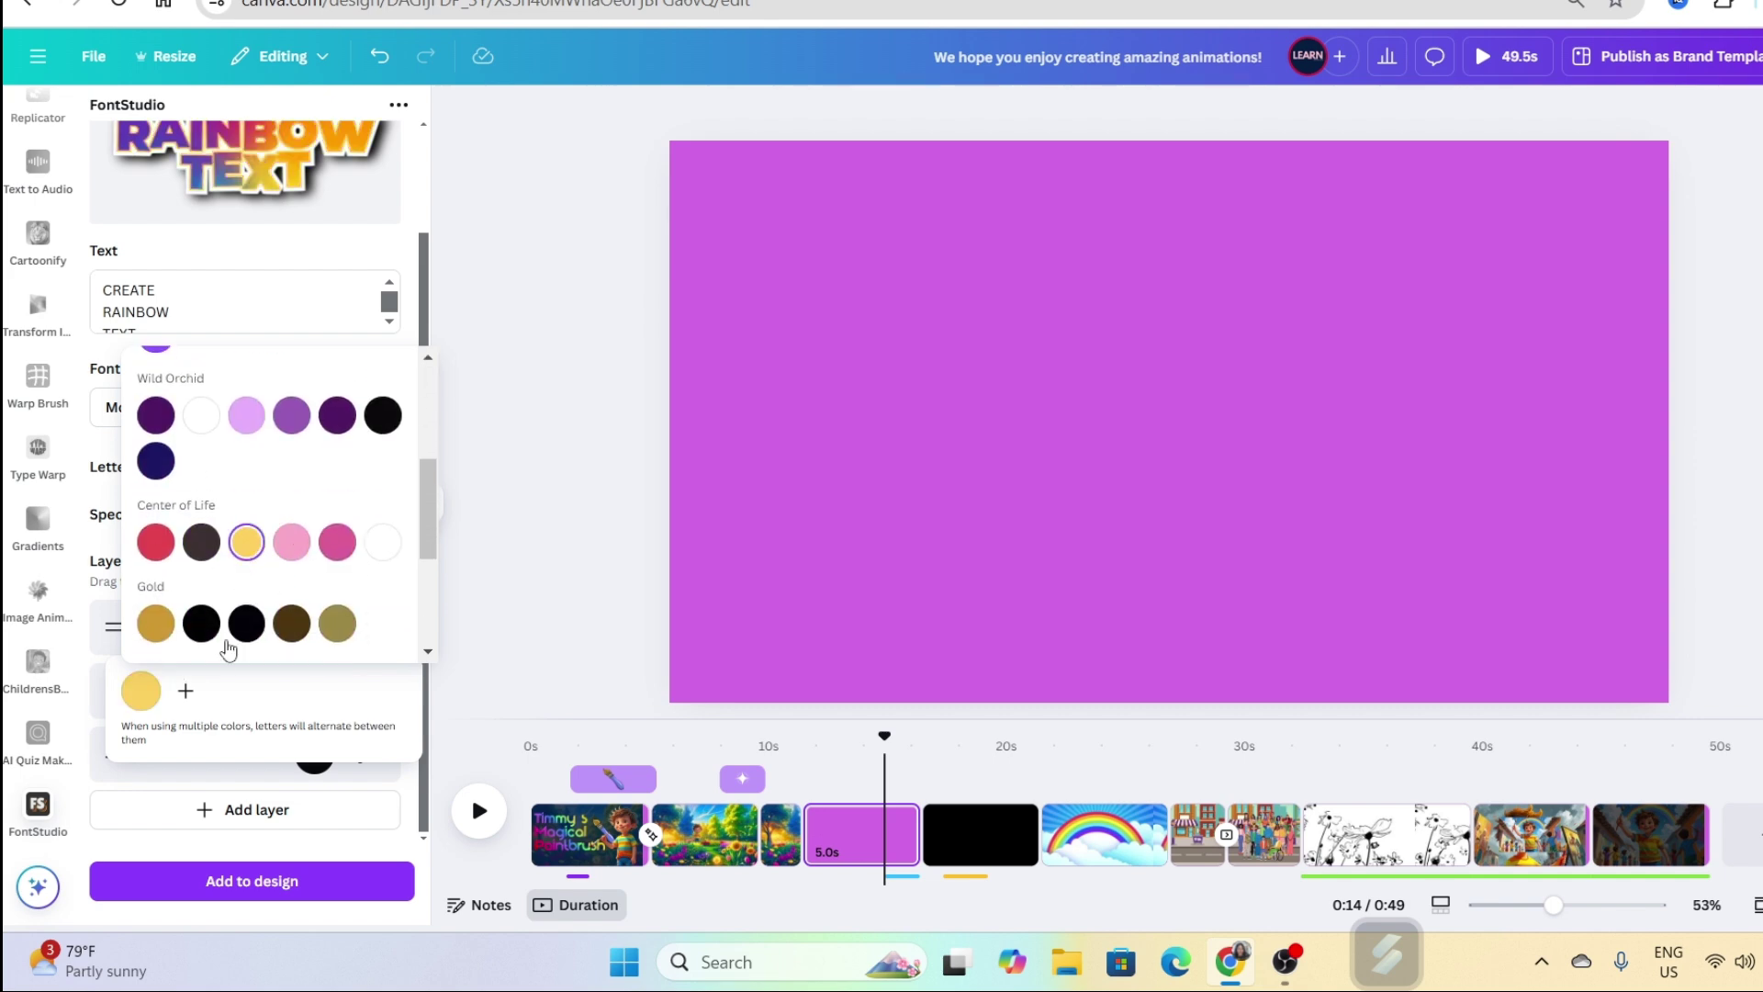
right_click(358, 730)
click(358, 730)
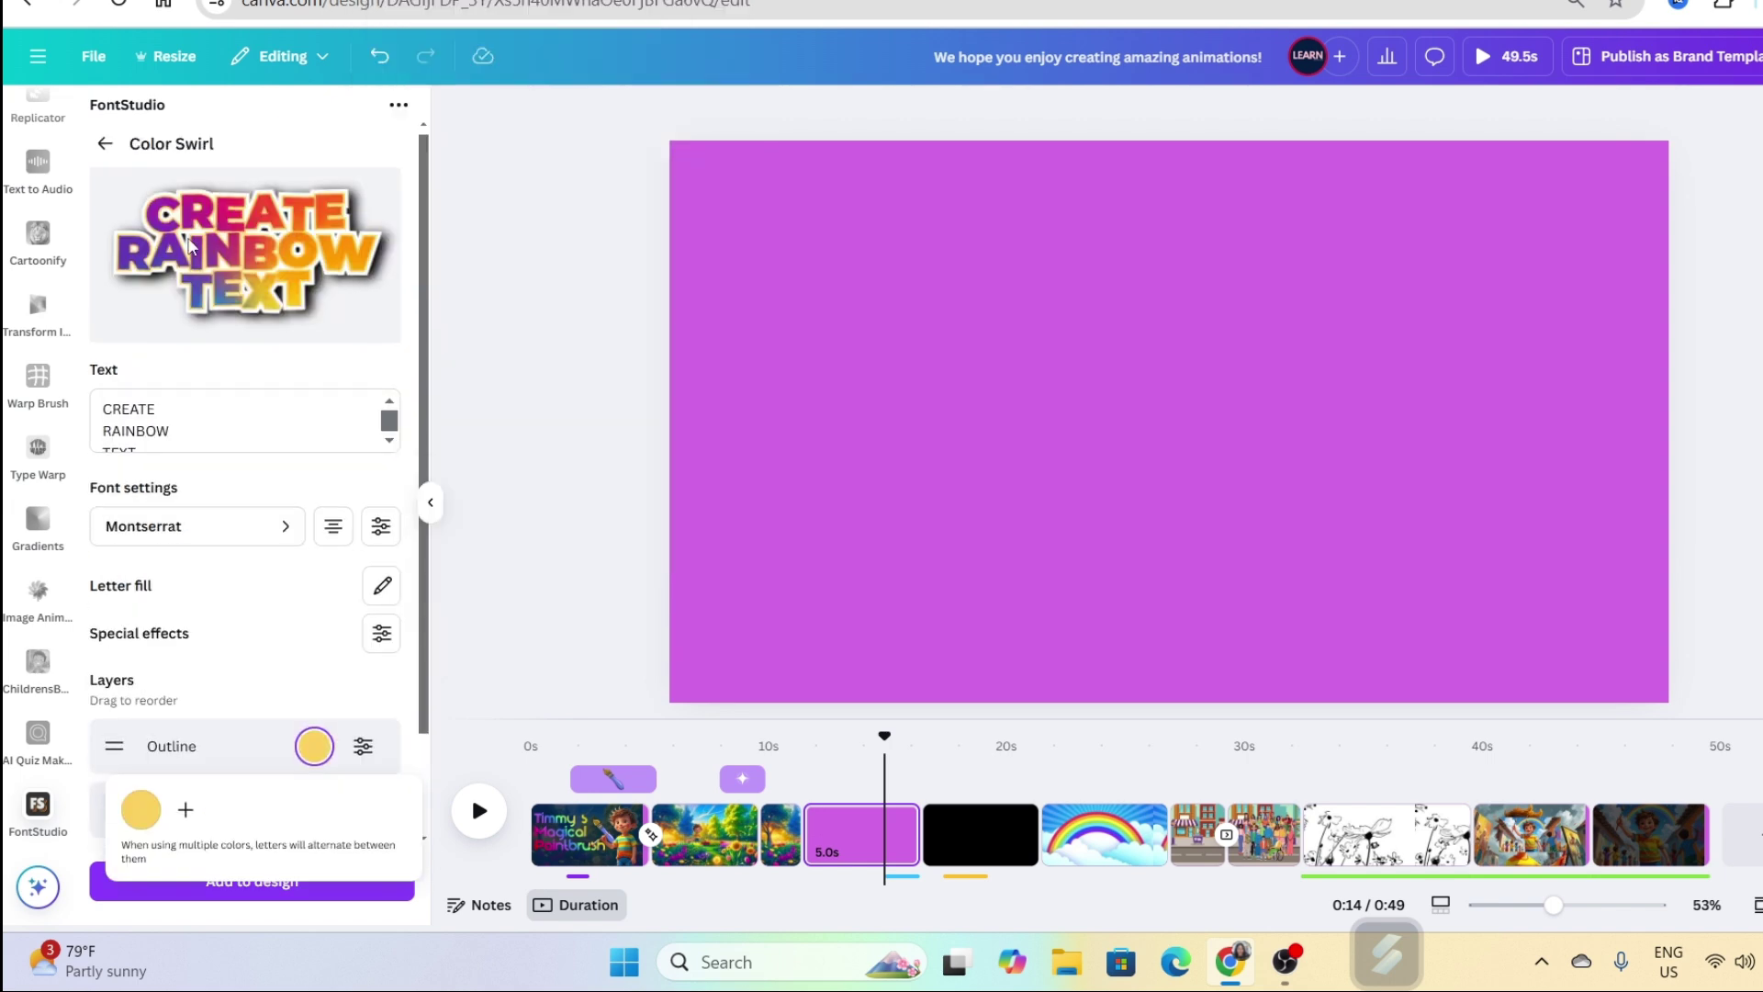
click(275, 548)
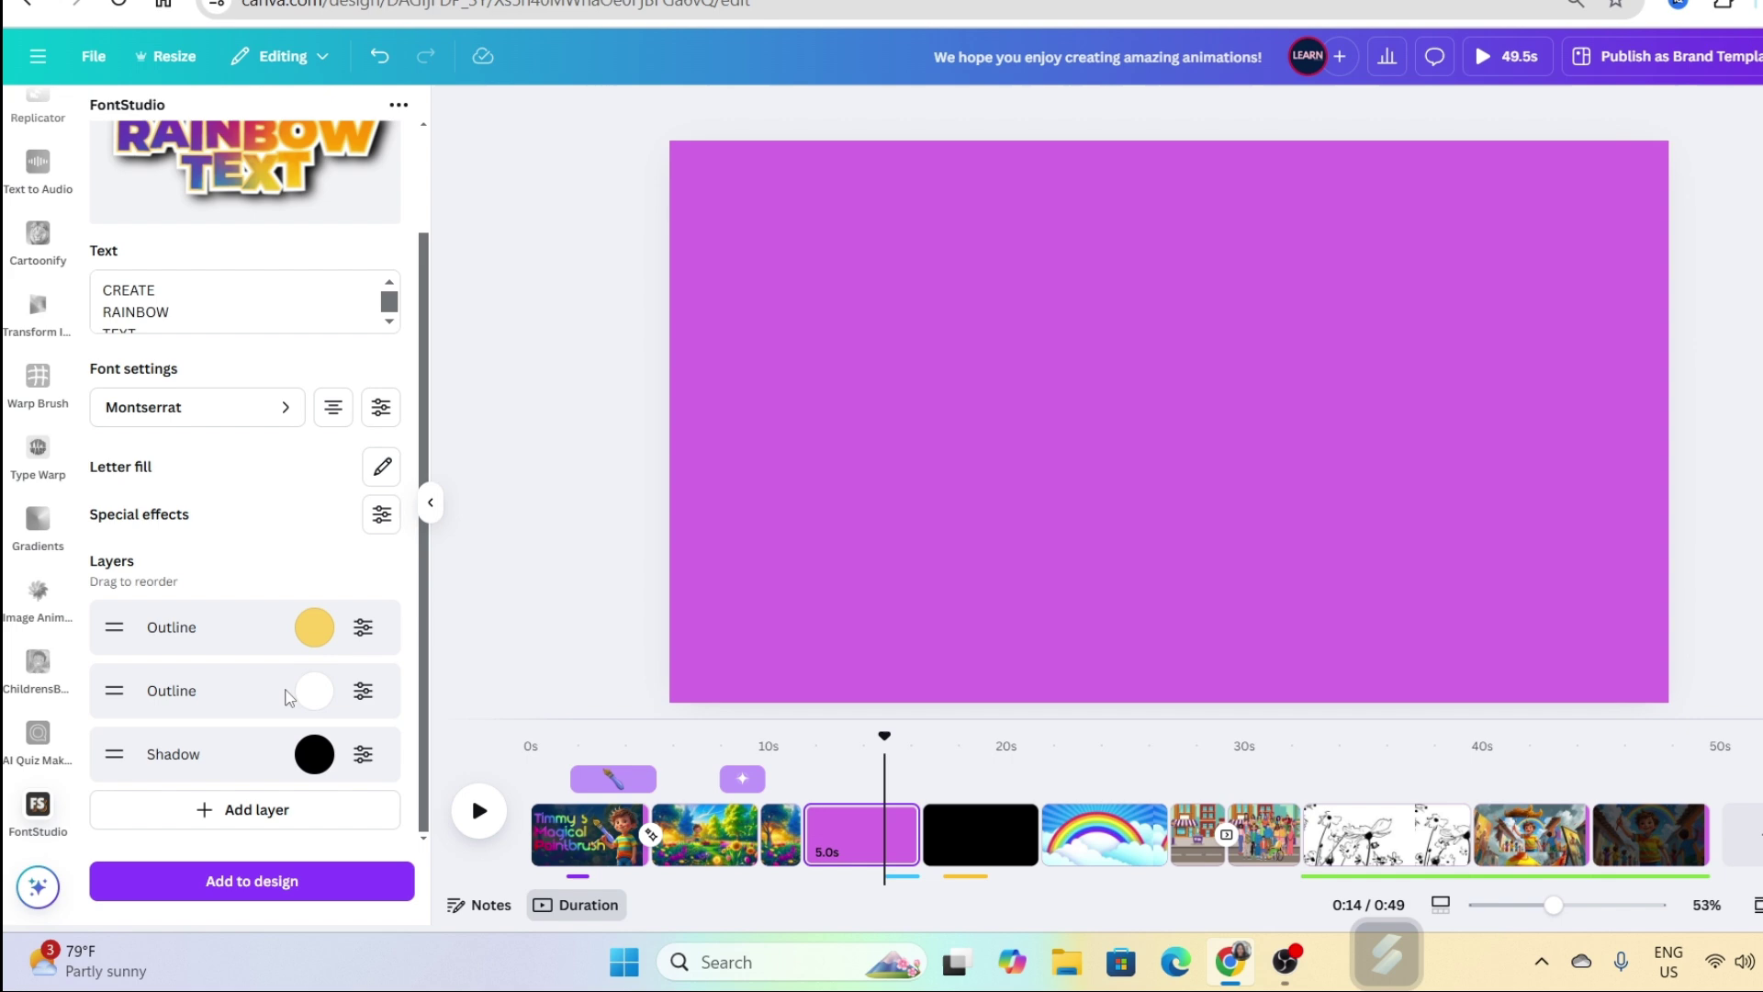
- Make the second outline alternate white and purple instead of black
click(313, 703)
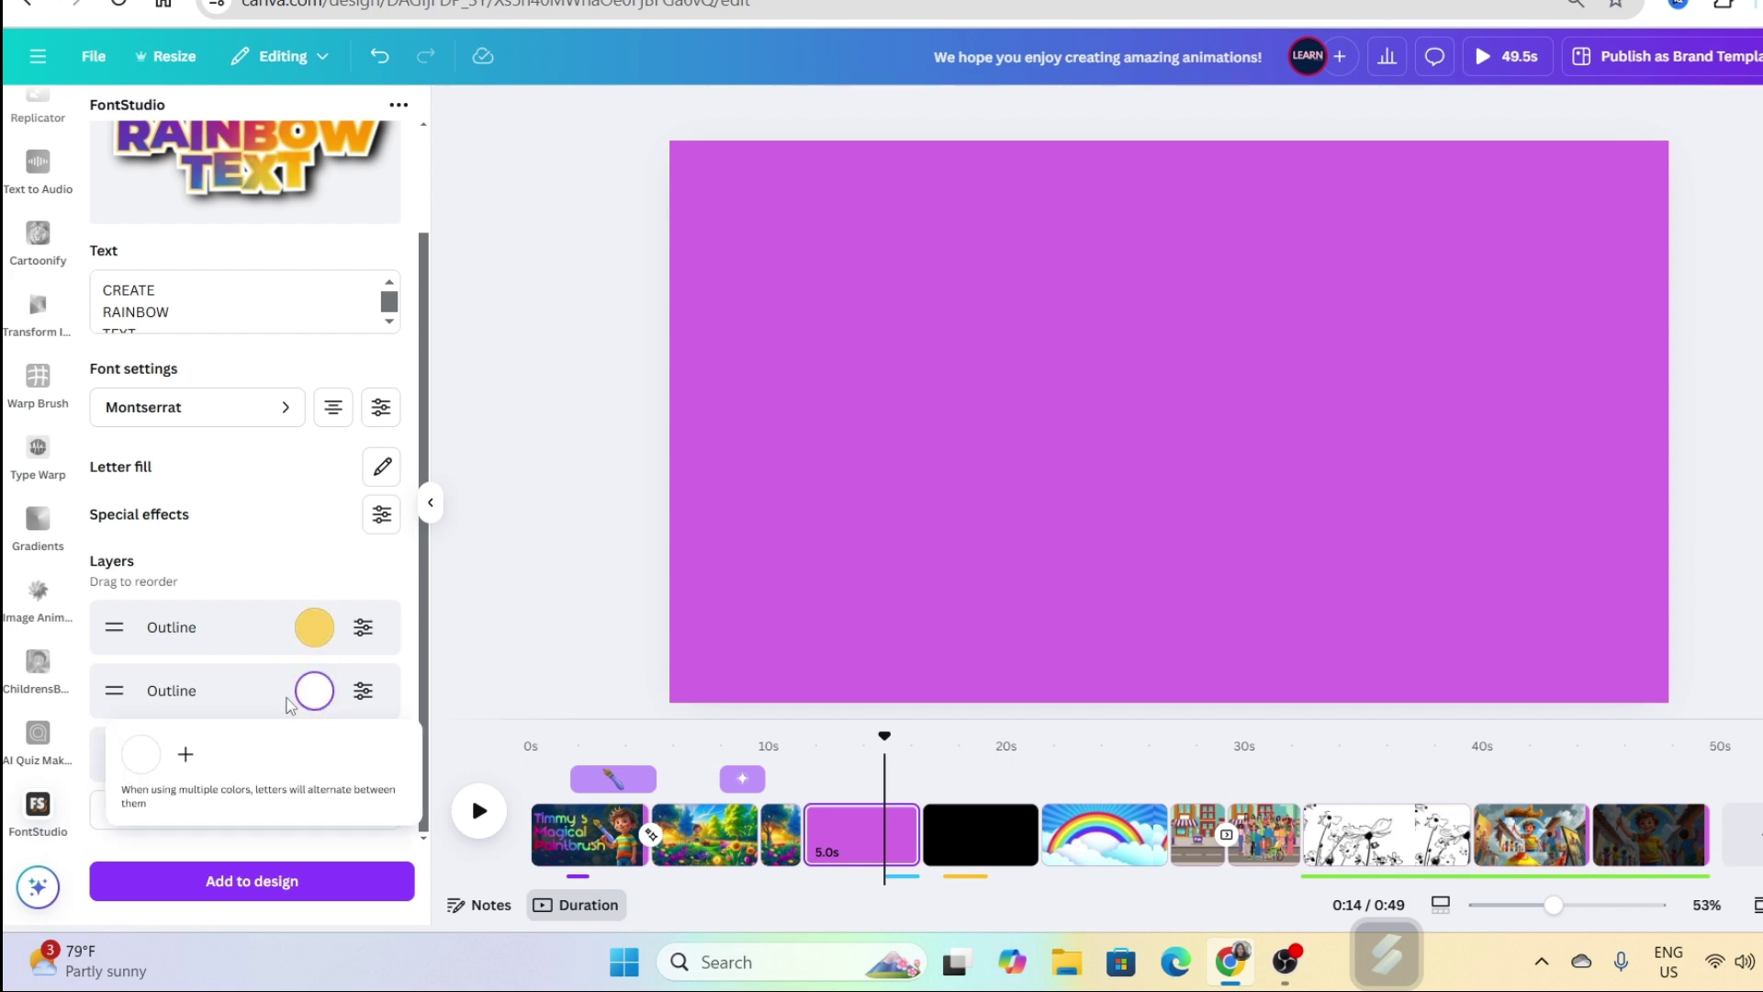
click(185, 755)
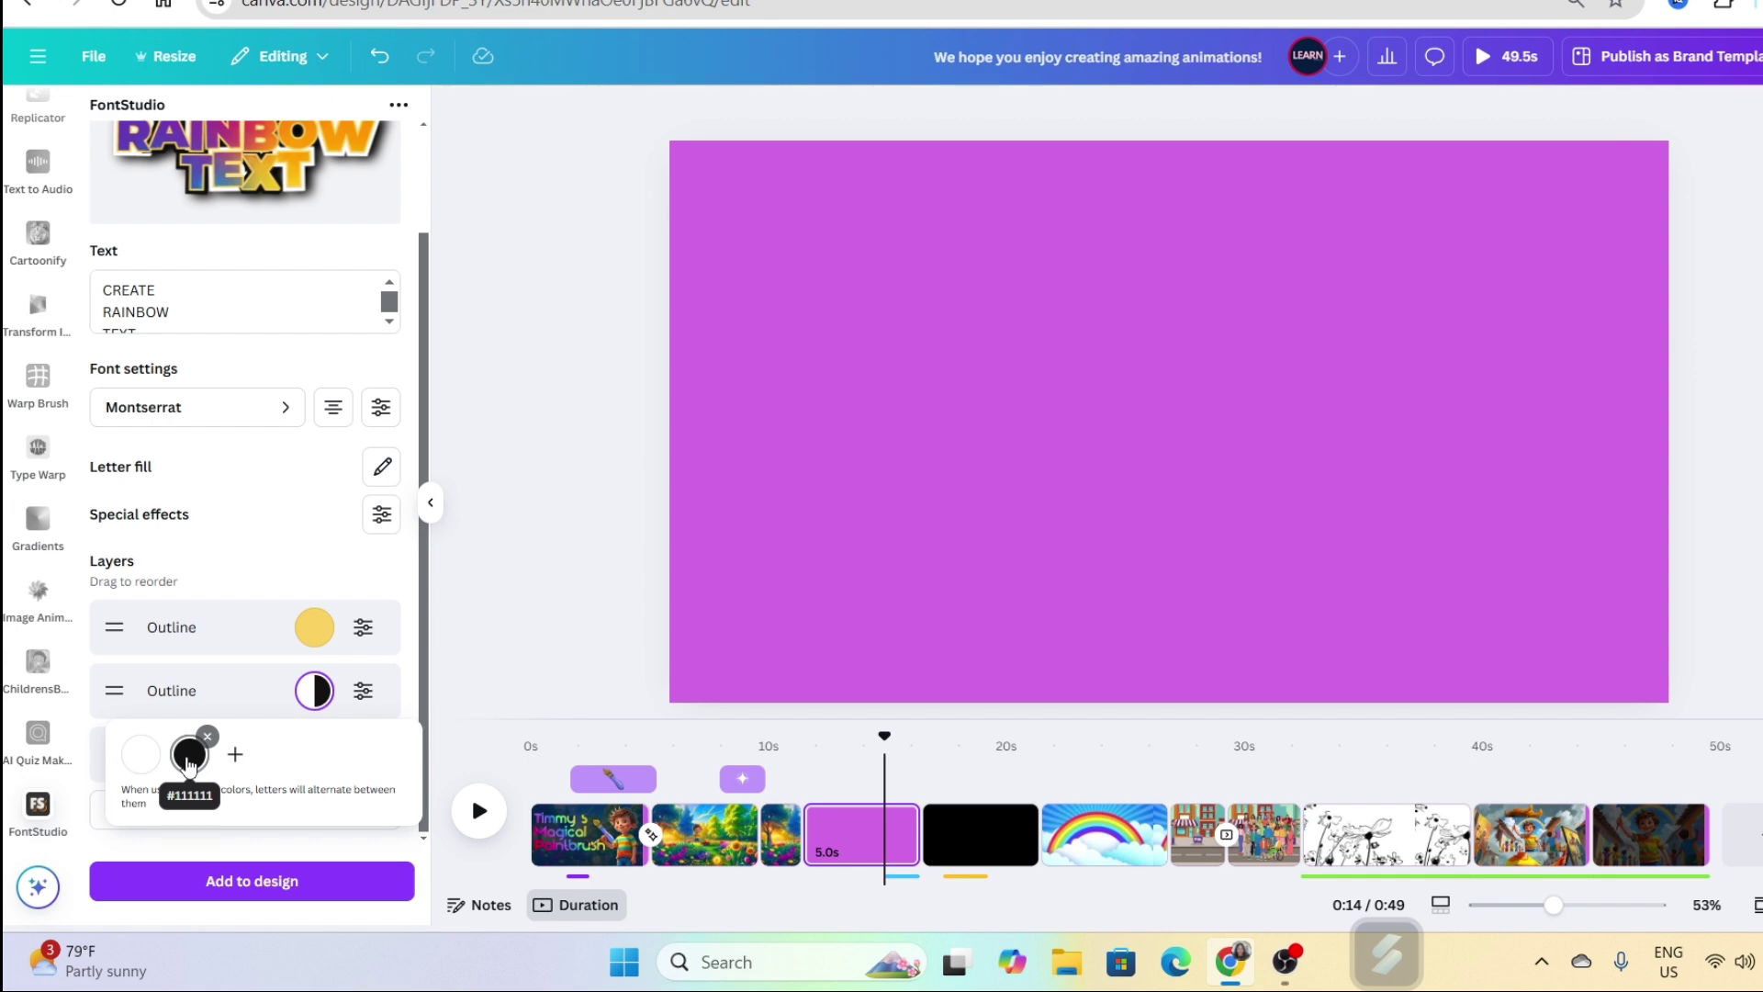
click(189, 759)
click(430, 484)
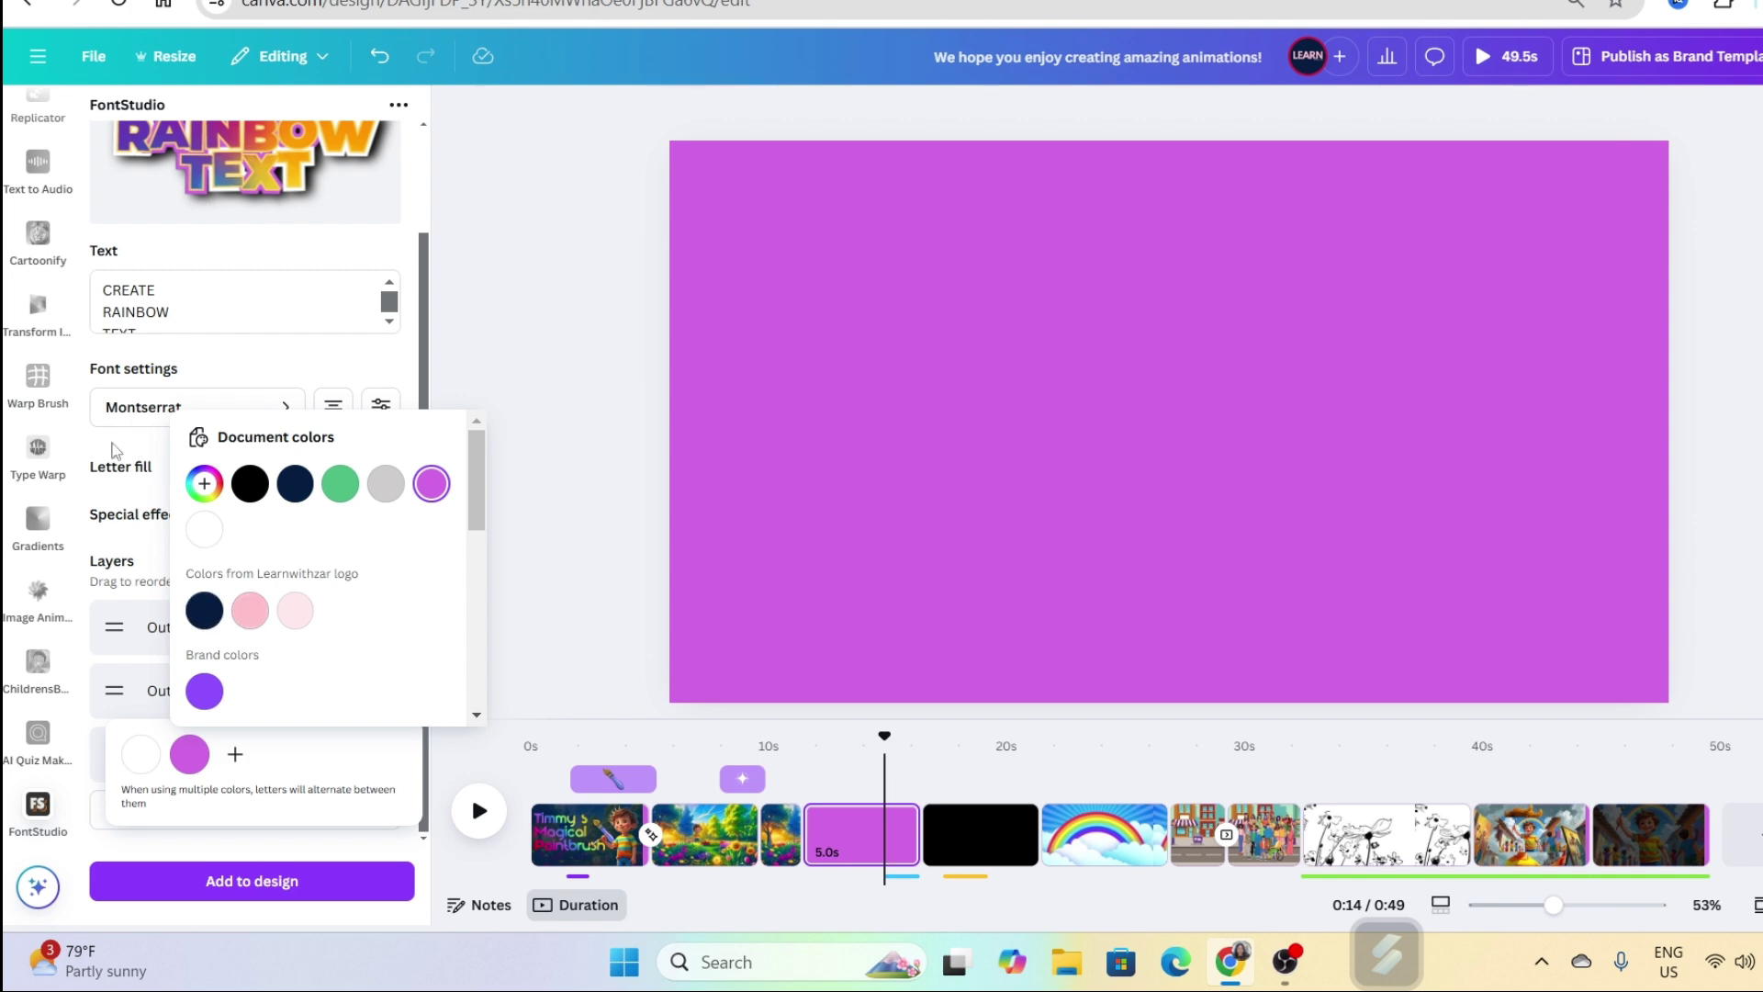
click(174, 372)
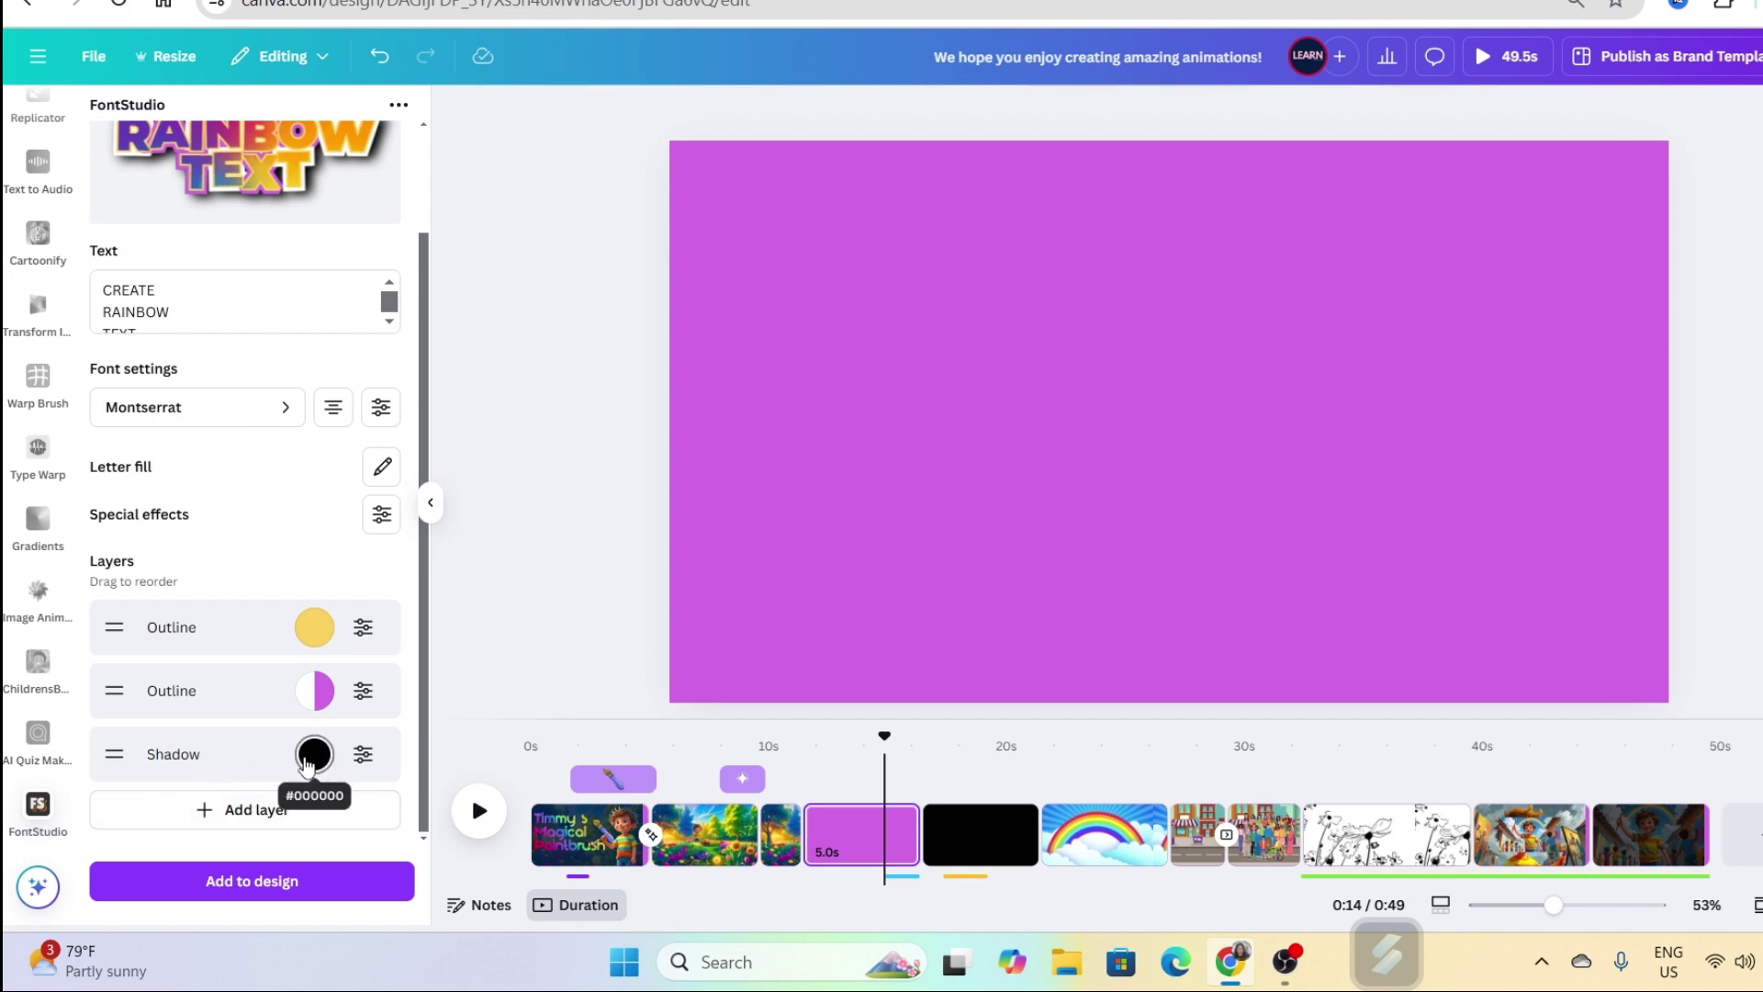
- Change the Shadow layer colour from black to violet
click(311, 759)
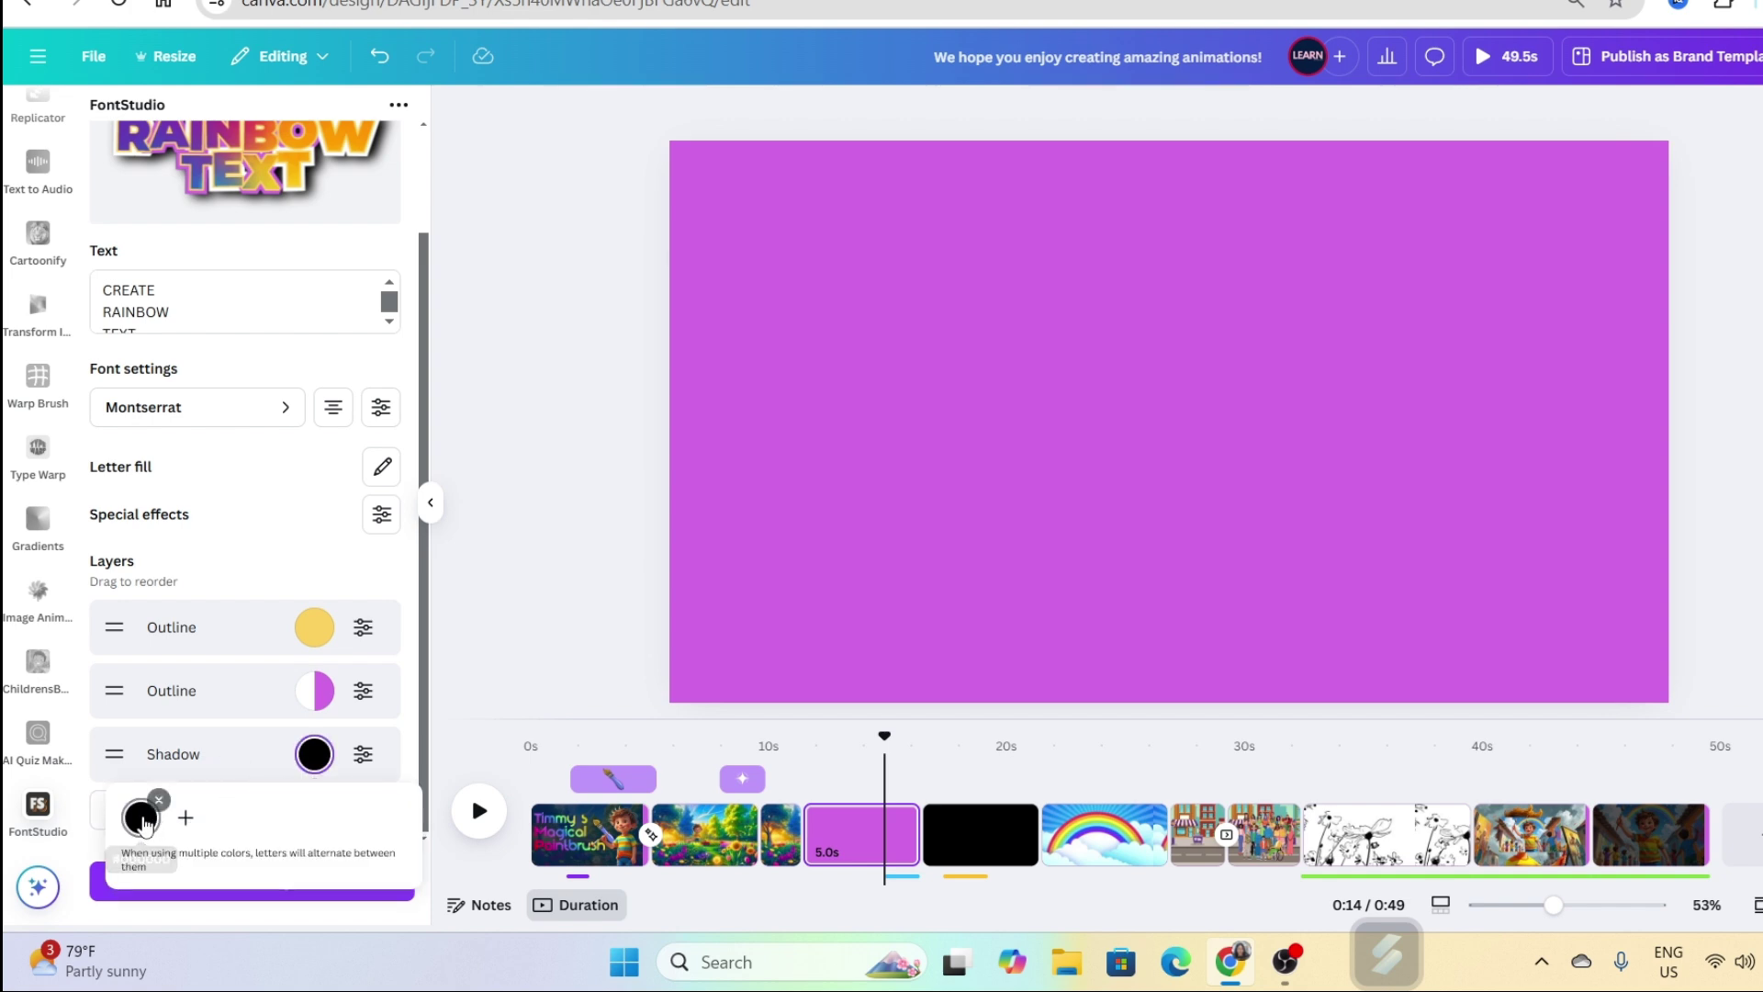
click(147, 814)
scroll(276, 642, down, 5)
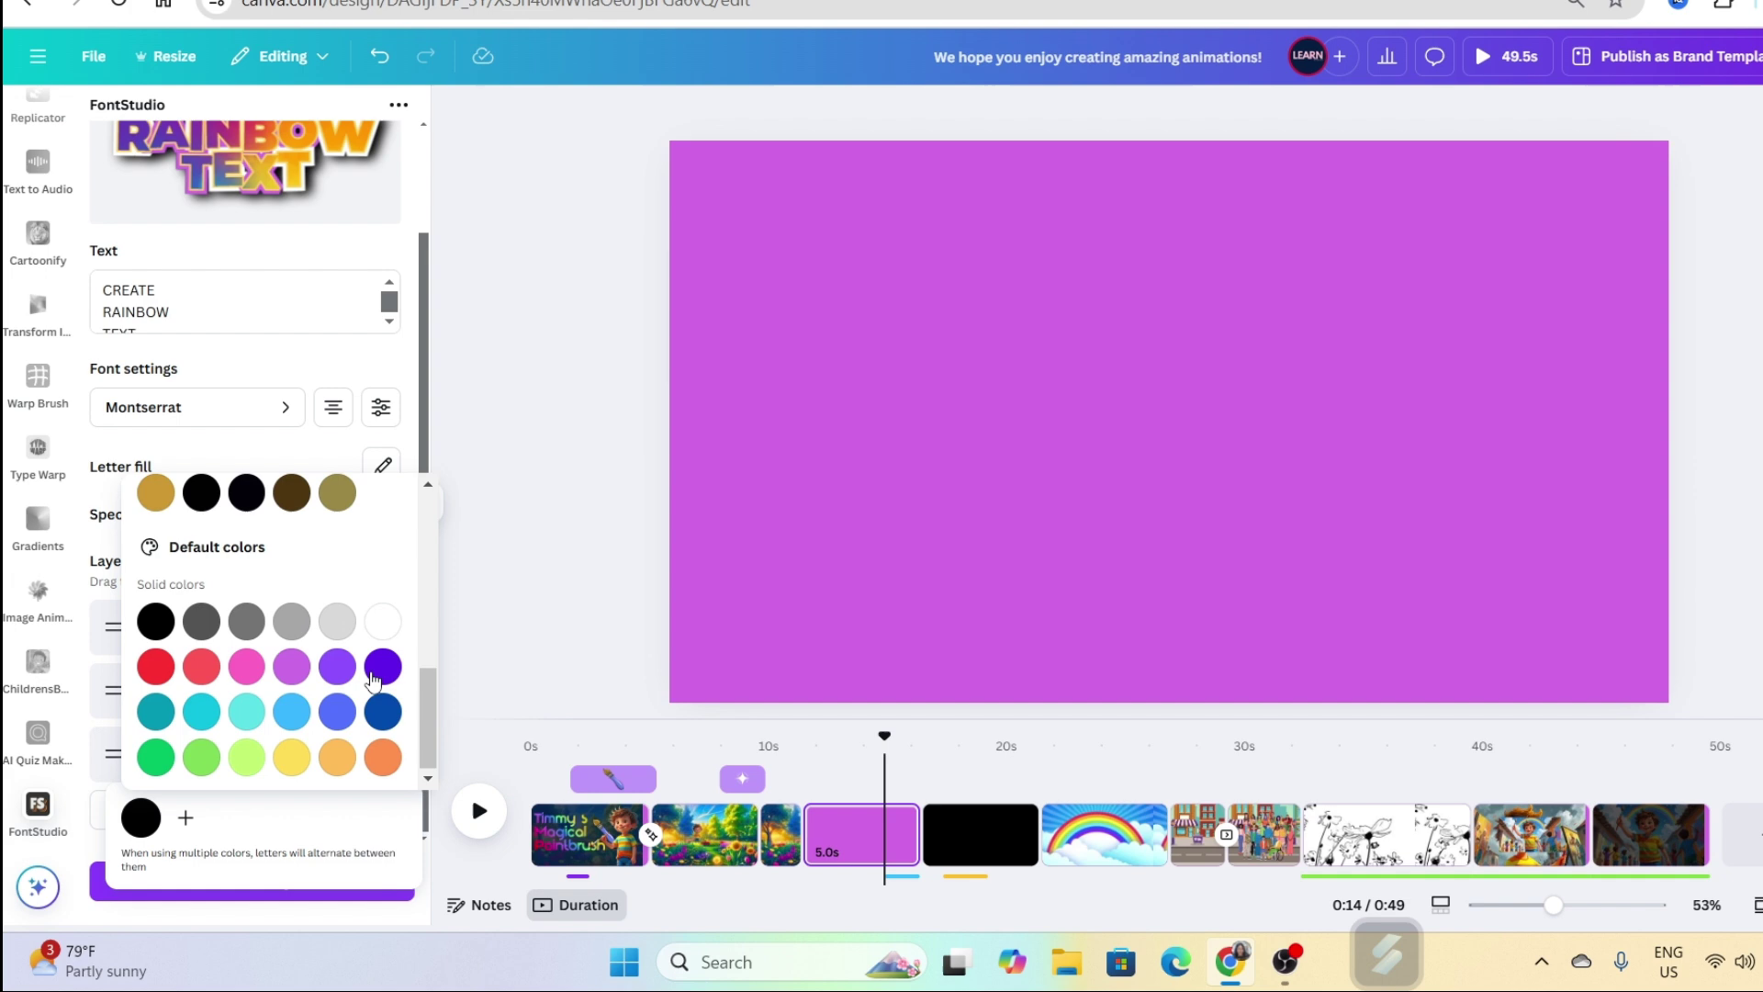
click(383, 667)
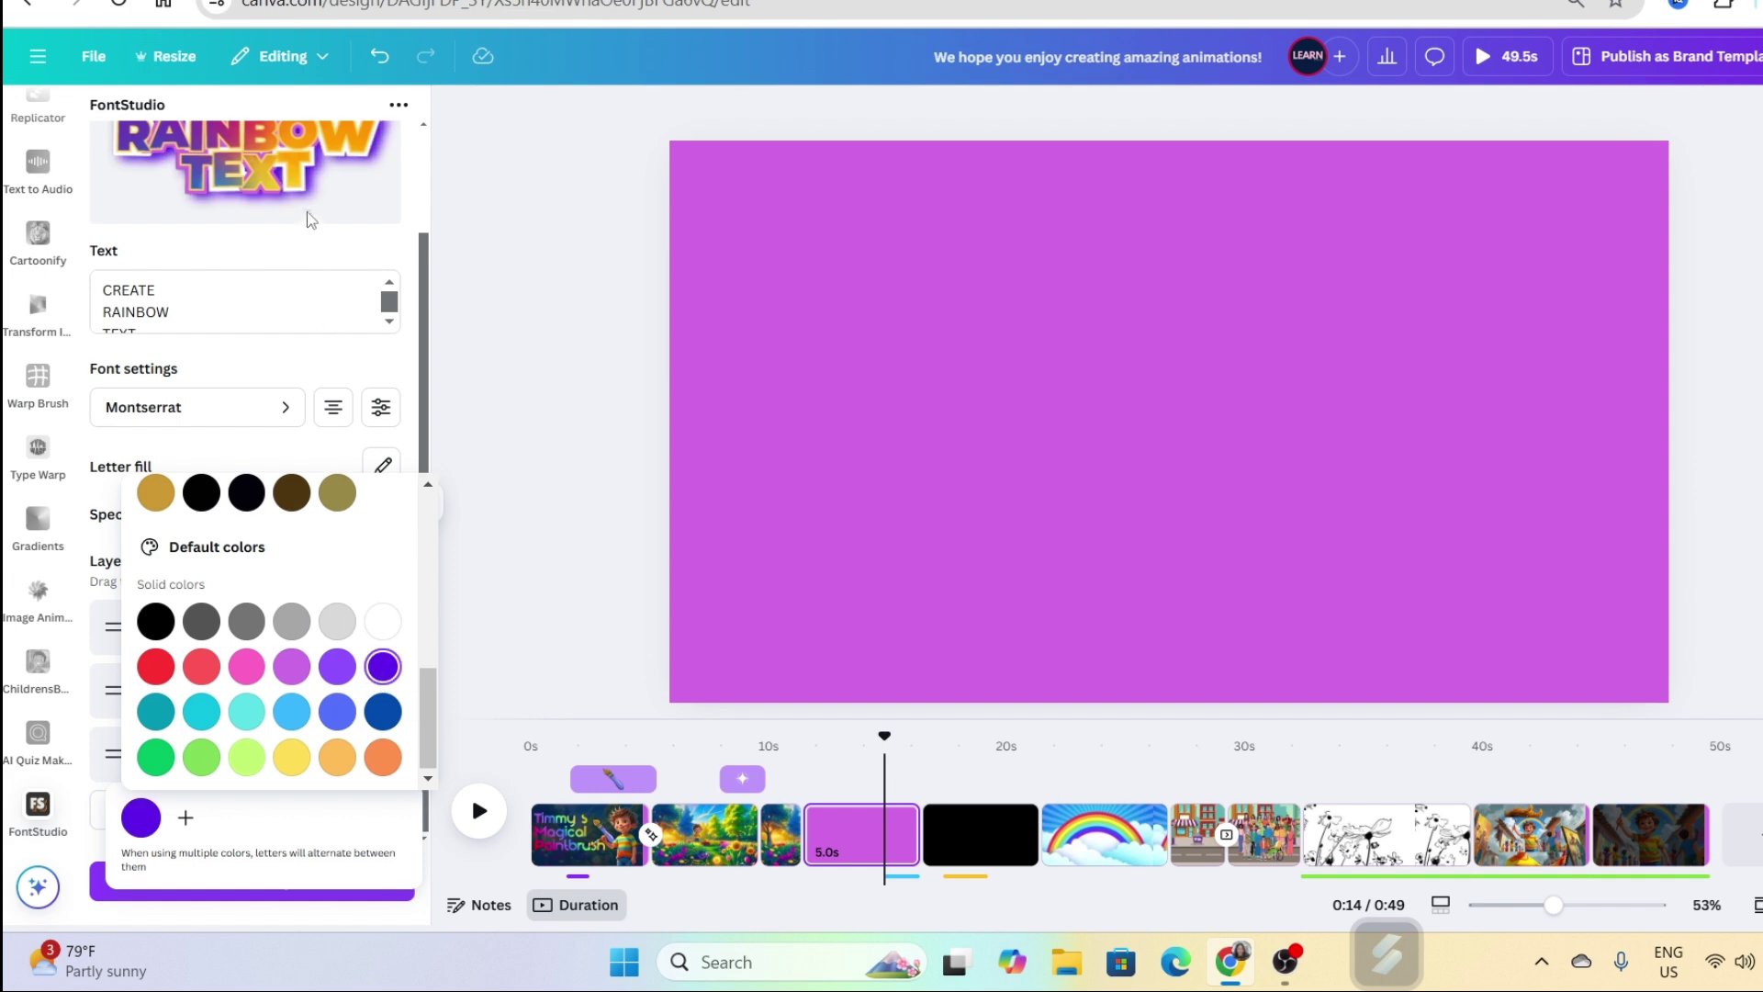
click(367, 237)
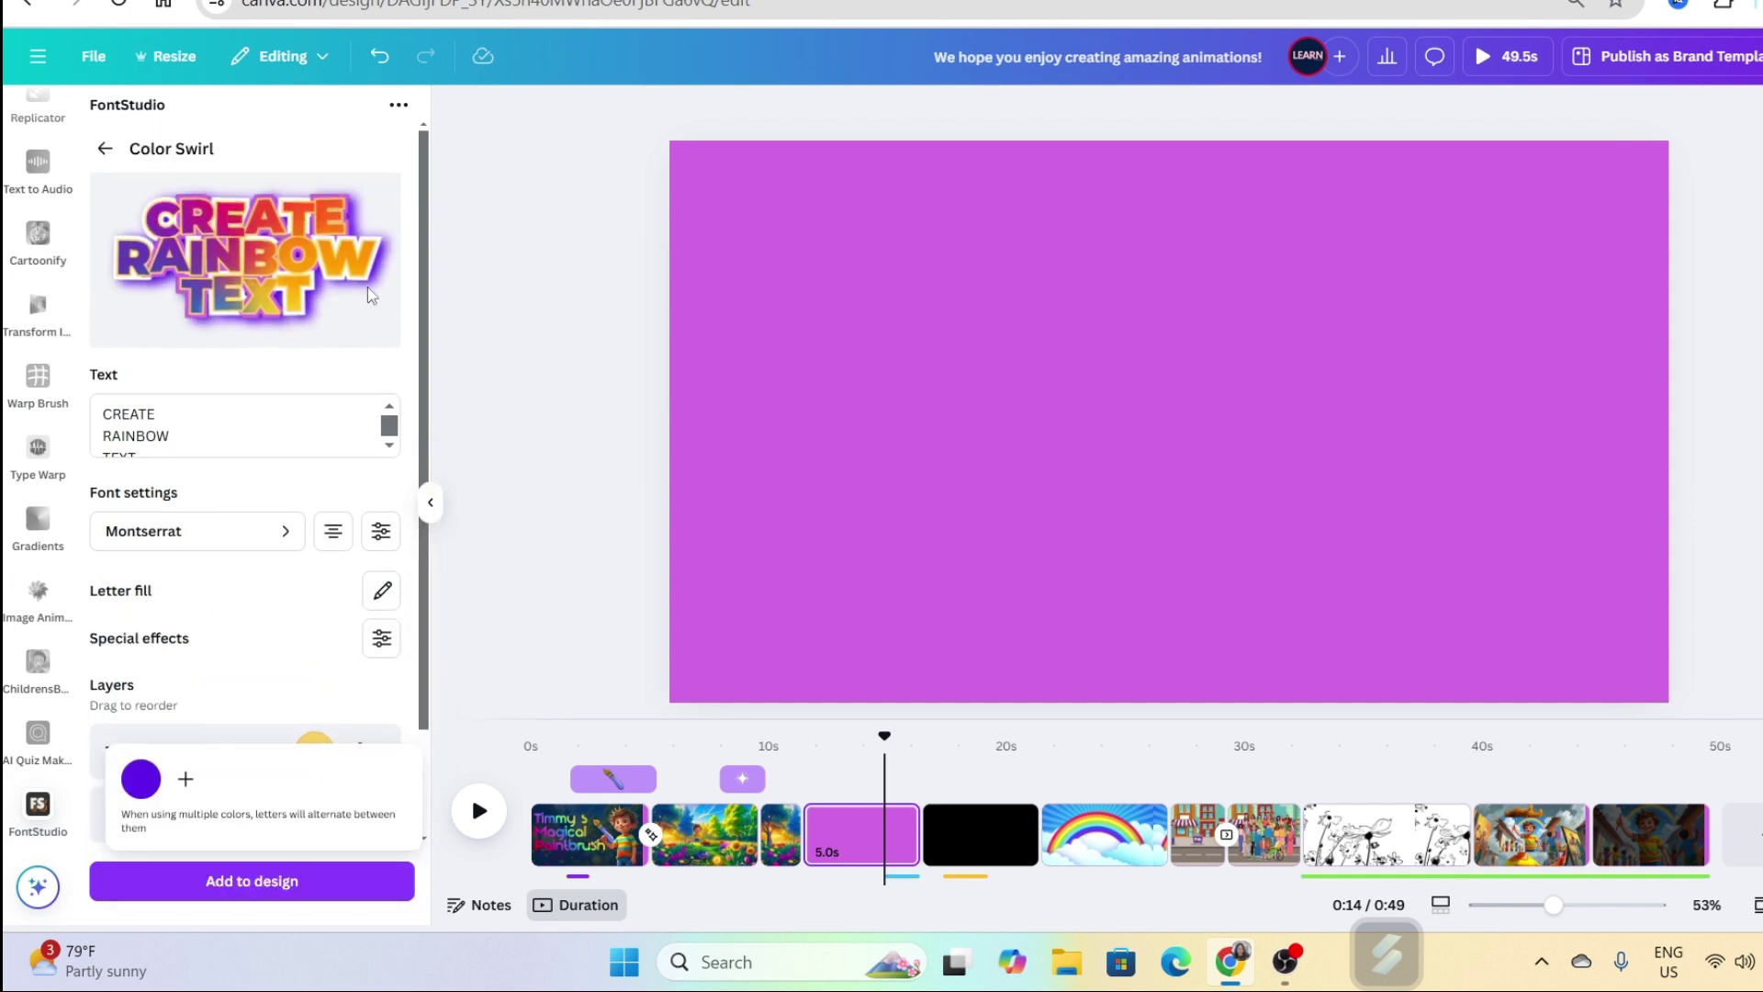
- Reorder the layers by moving the Shadow layer to a new position
click(118, 768)
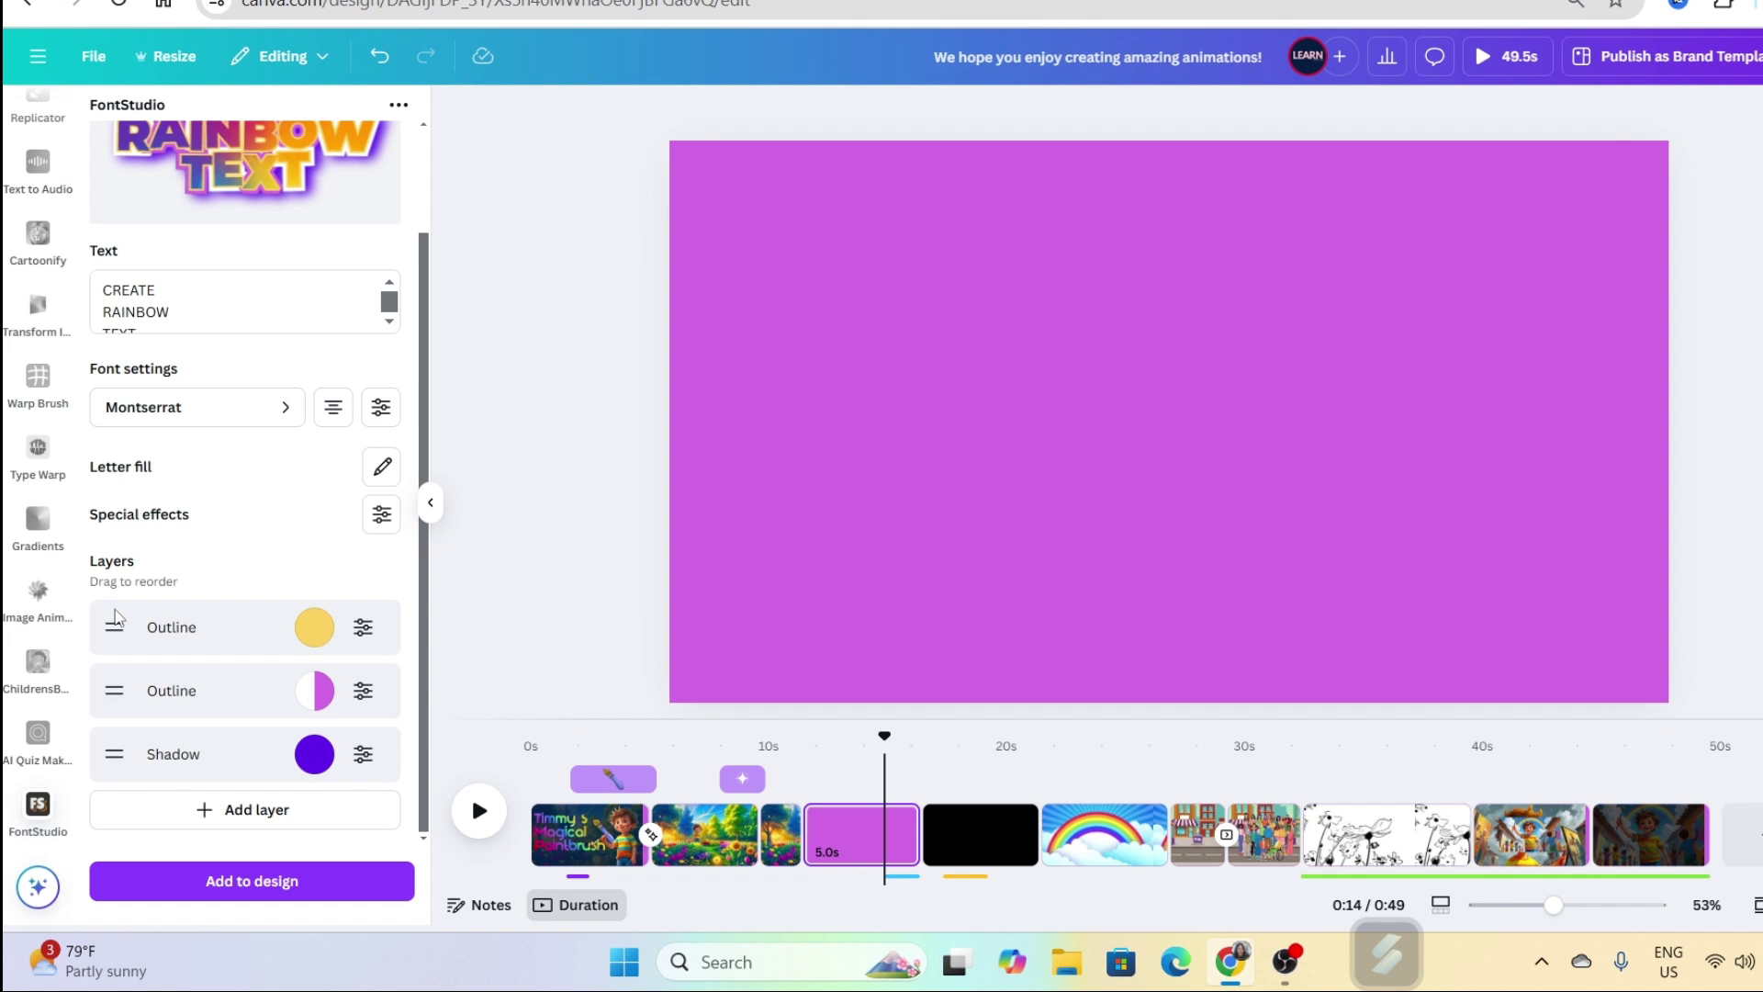
drag(114, 620, 116, 671)
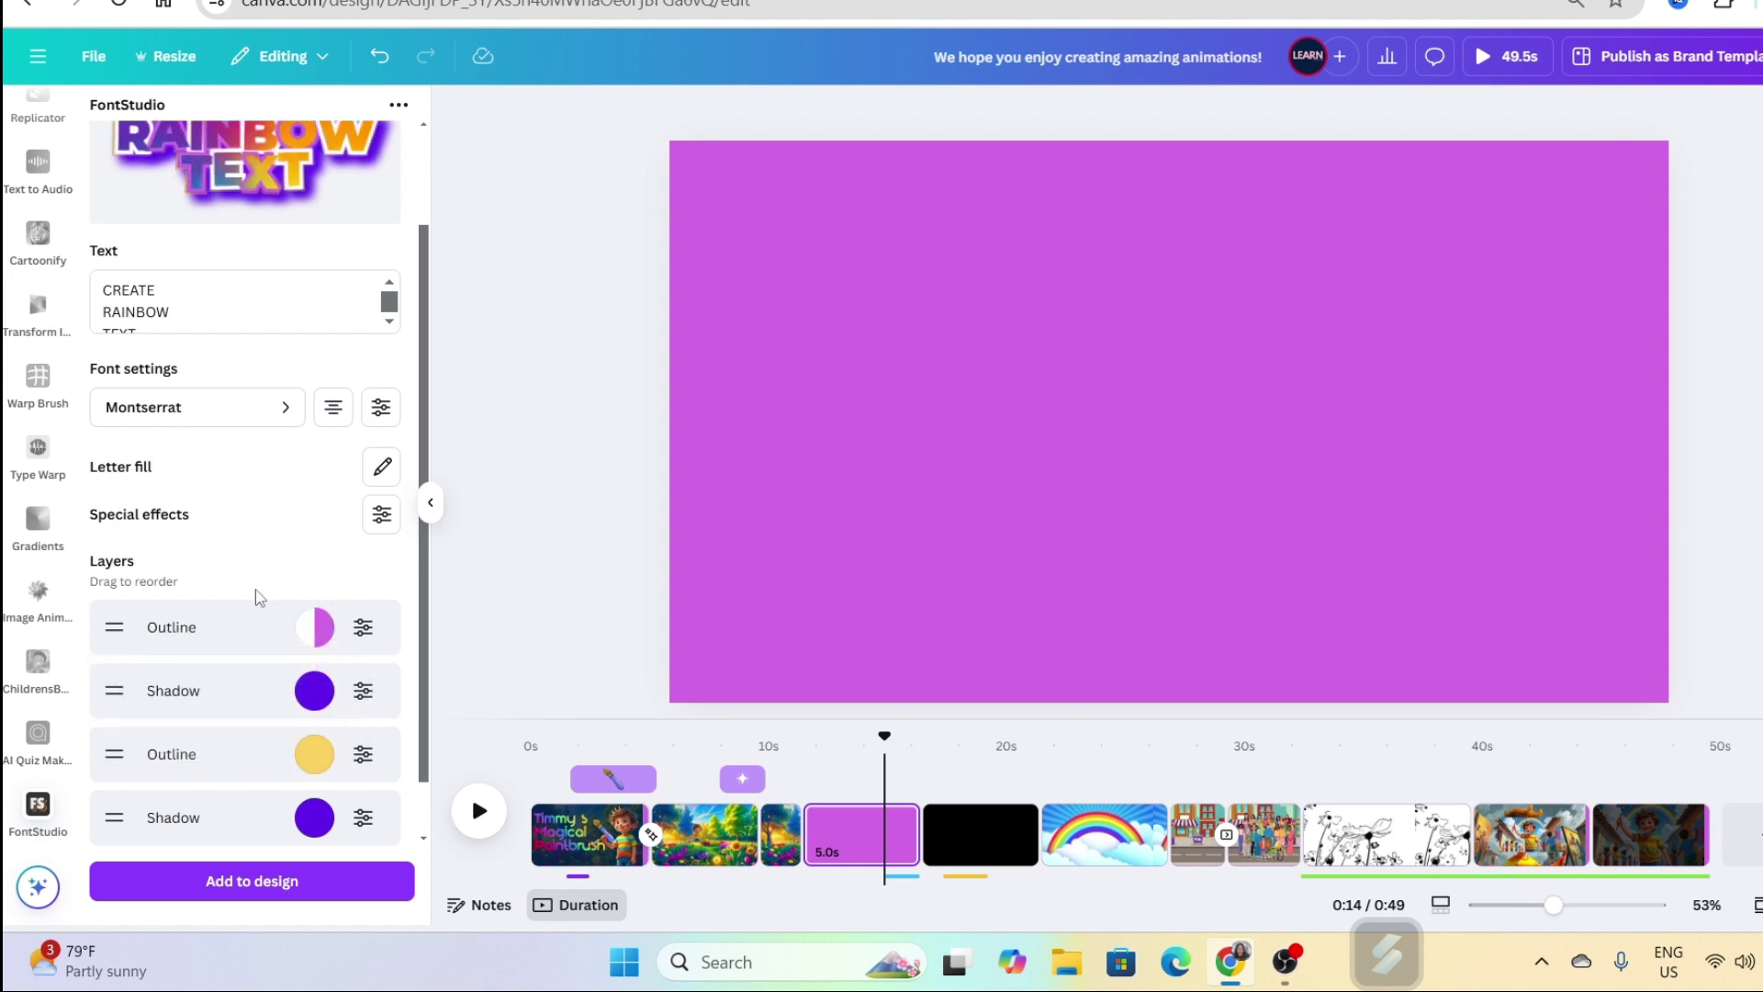
scroll(202, 791, down, 1)
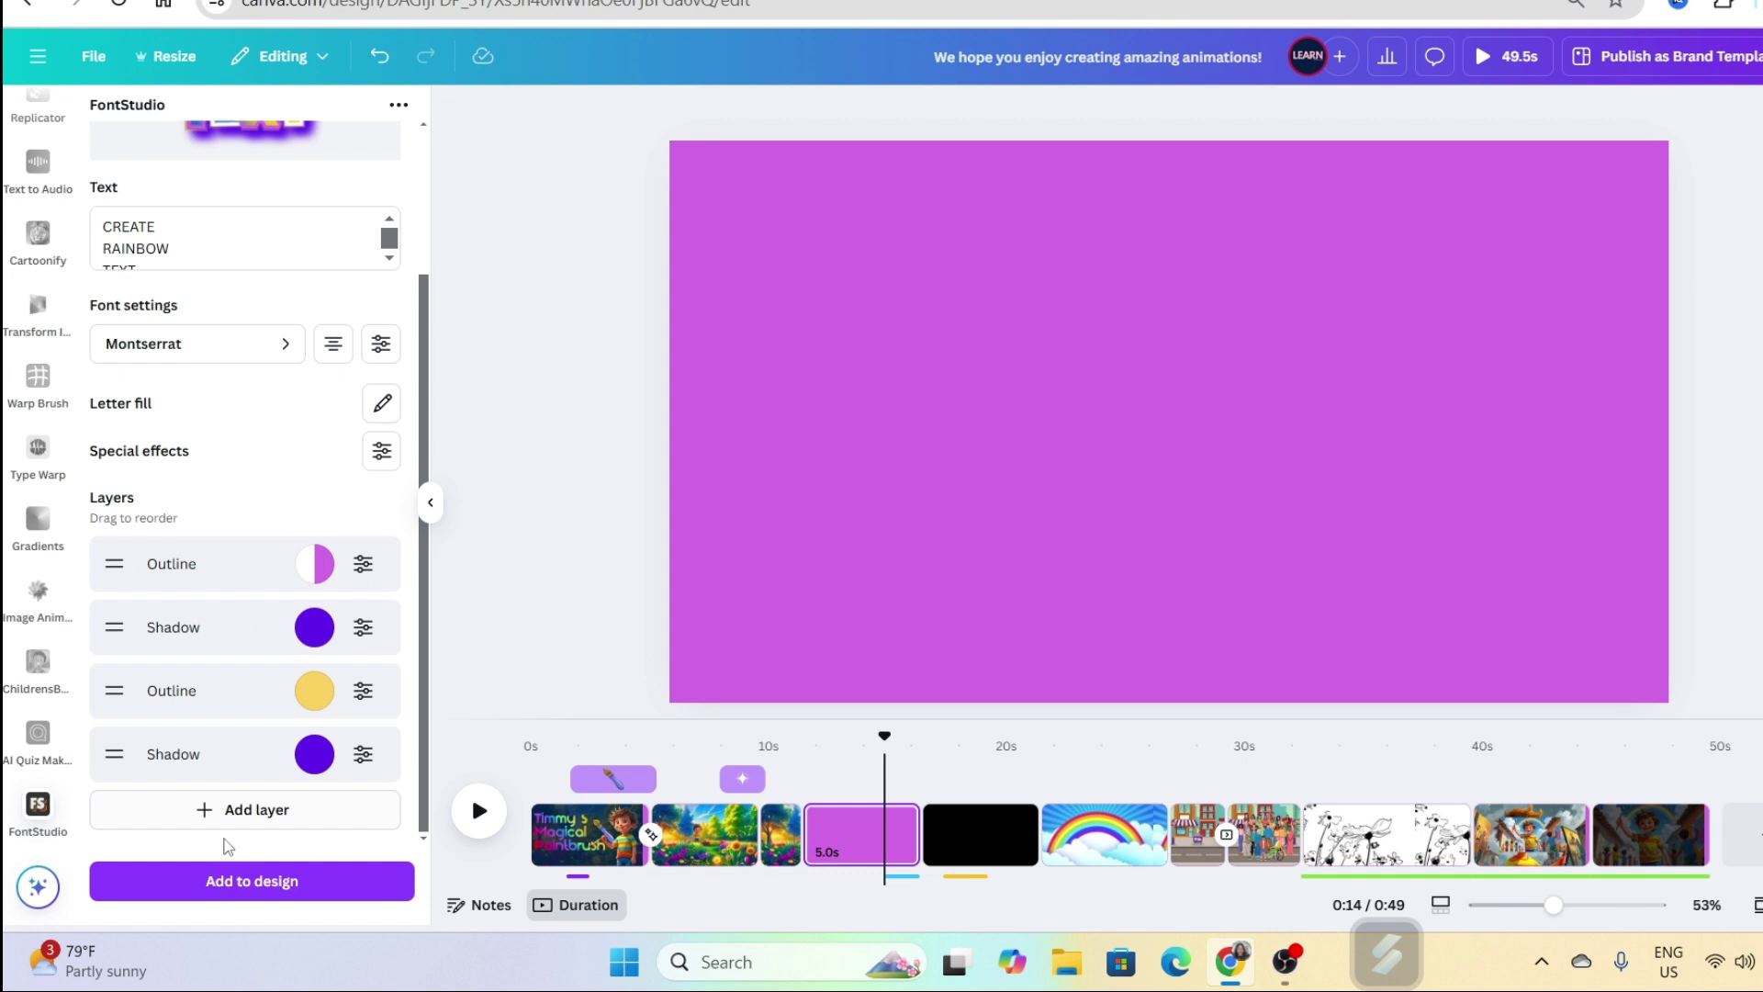
scroll(270, 588, up, 2)
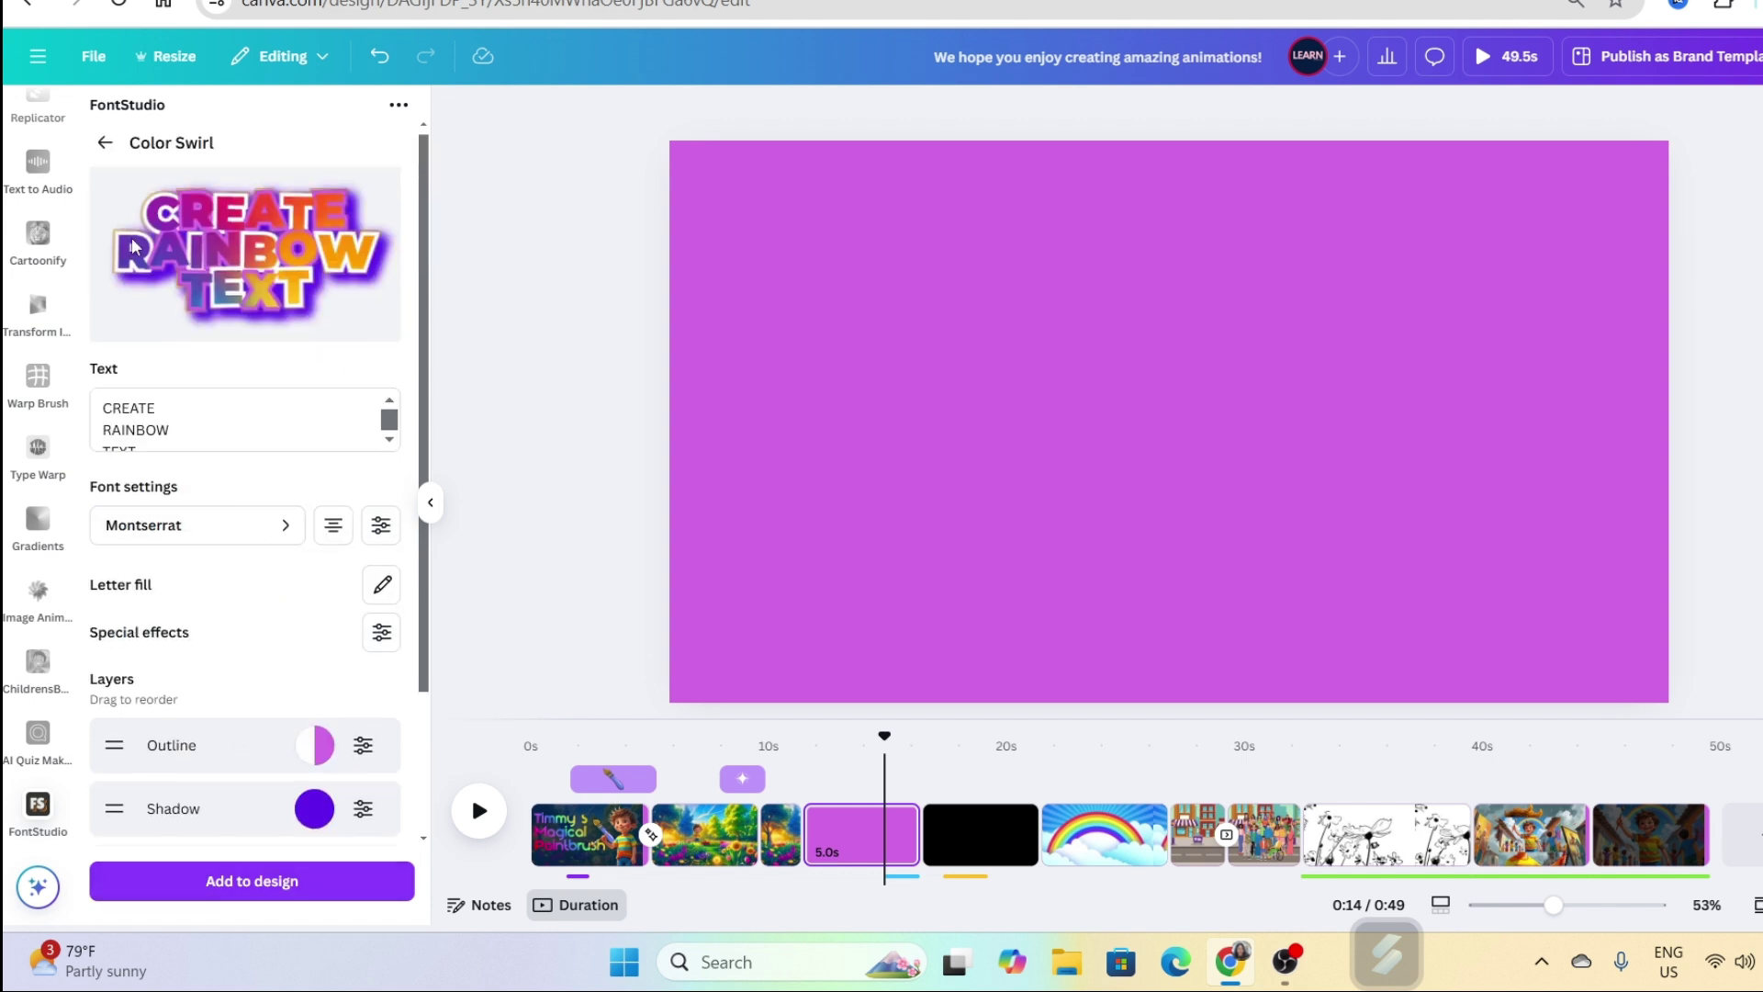
scroll(294, 703, down, 2)
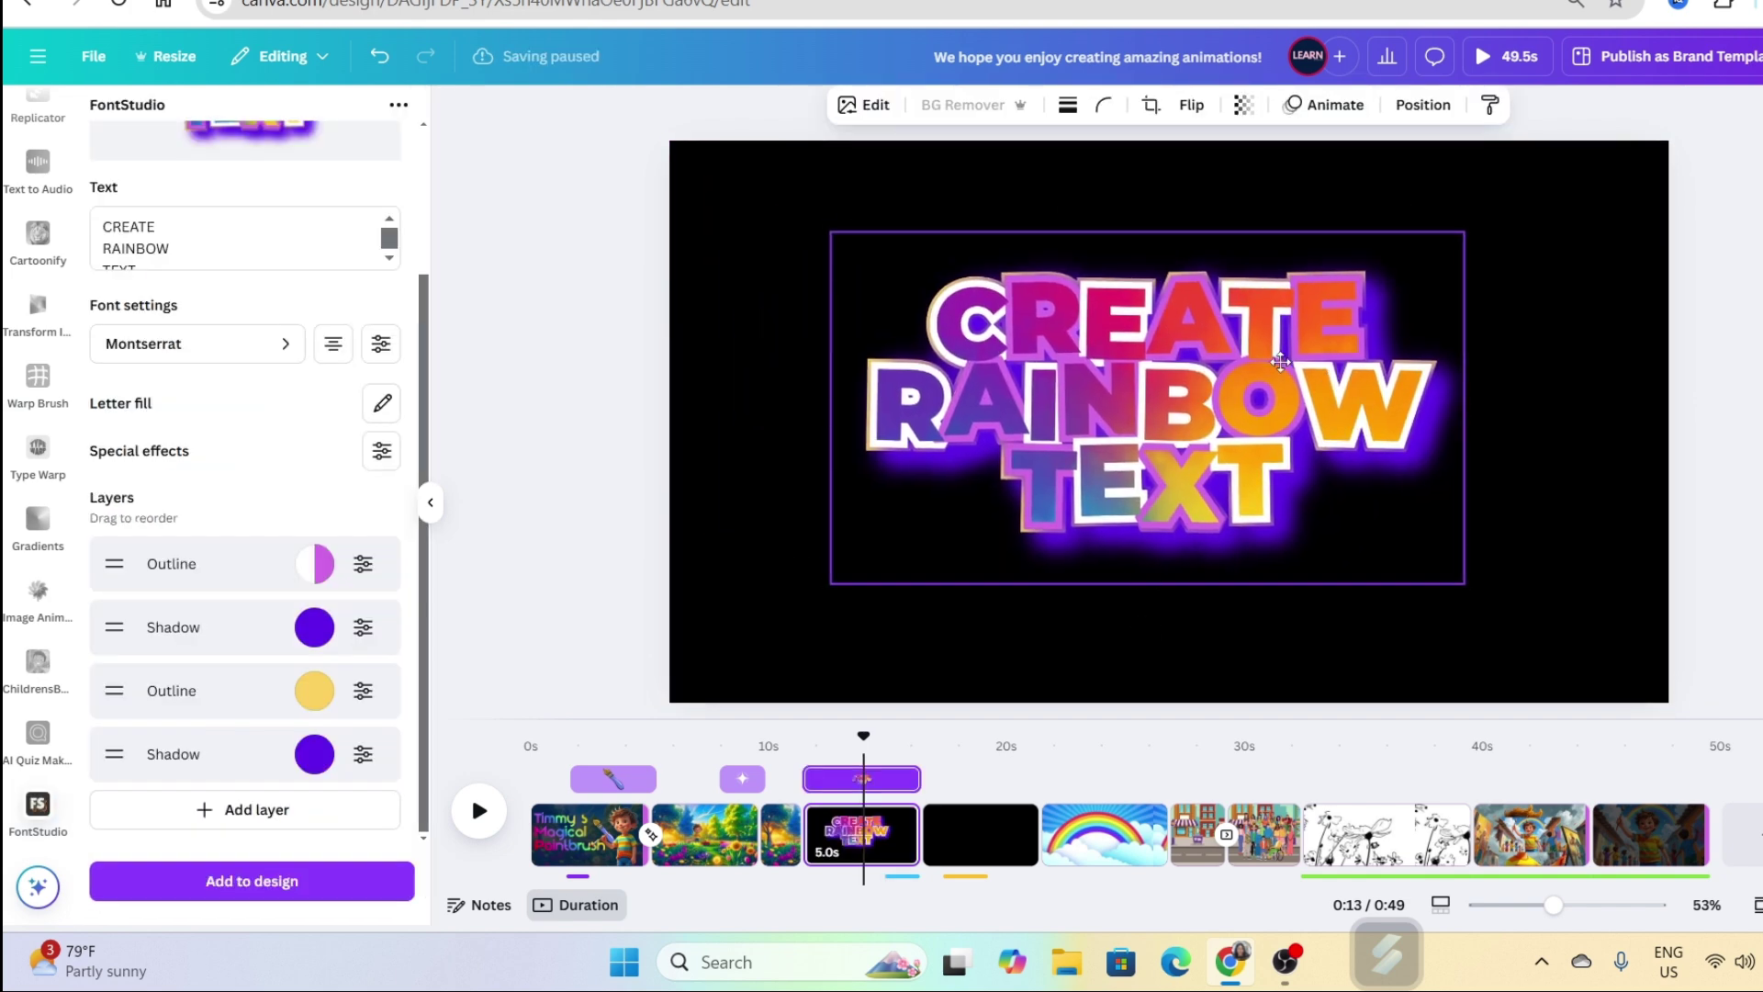
- Add the CREATE RAINBOW TEXT graphic to the design and return to the templates
click(517, 599)
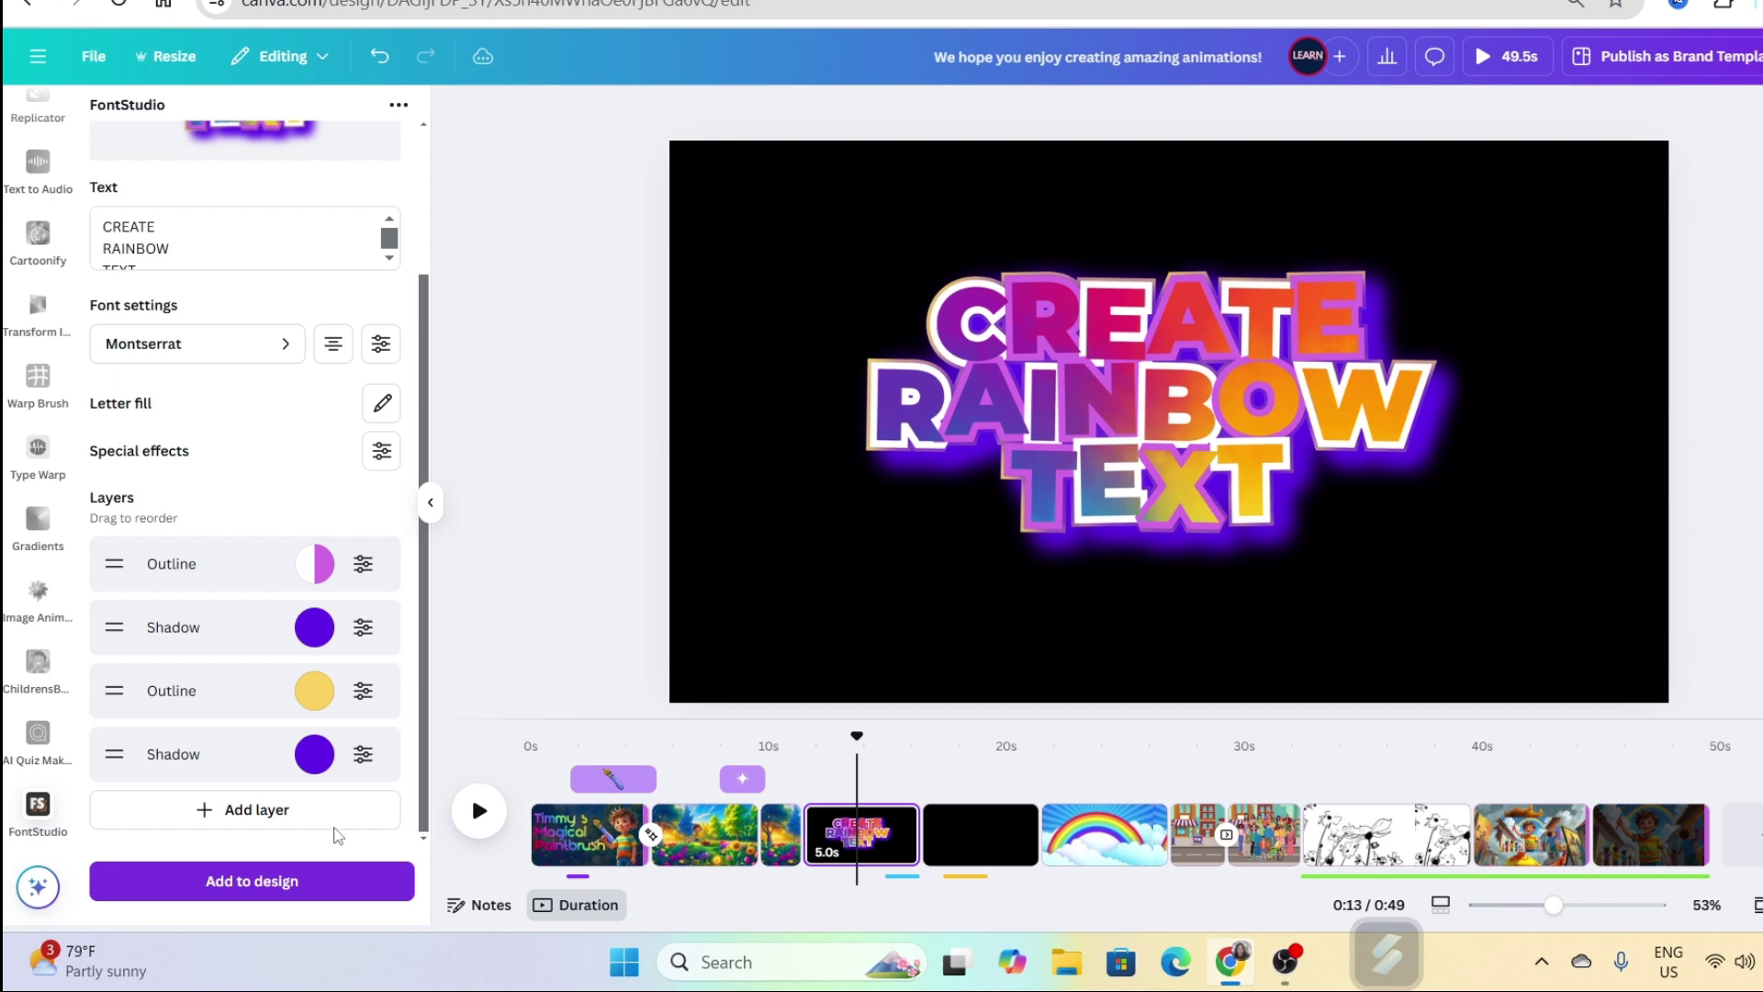
scroll(237, 290, up, 2)
click(104, 151)
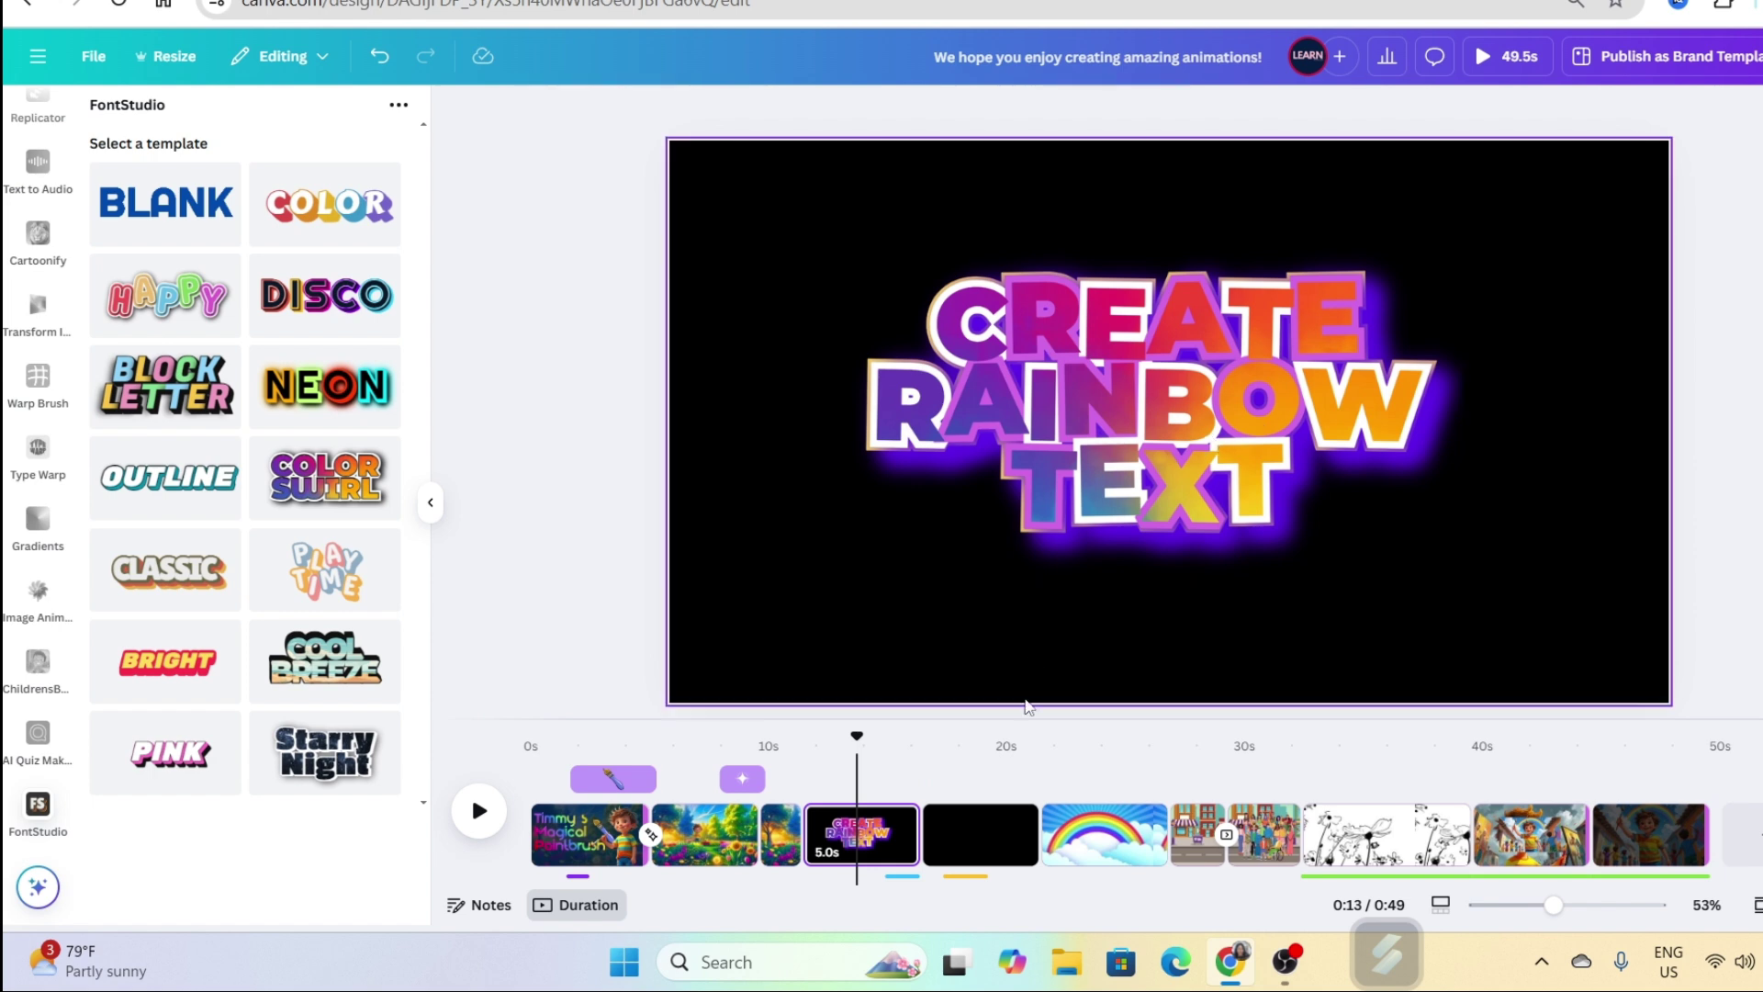
- On the black 5.0s scene, replace TypeGradient's main text with CREATE / RAINBOW / COLORS on three lines
click(948, 833)
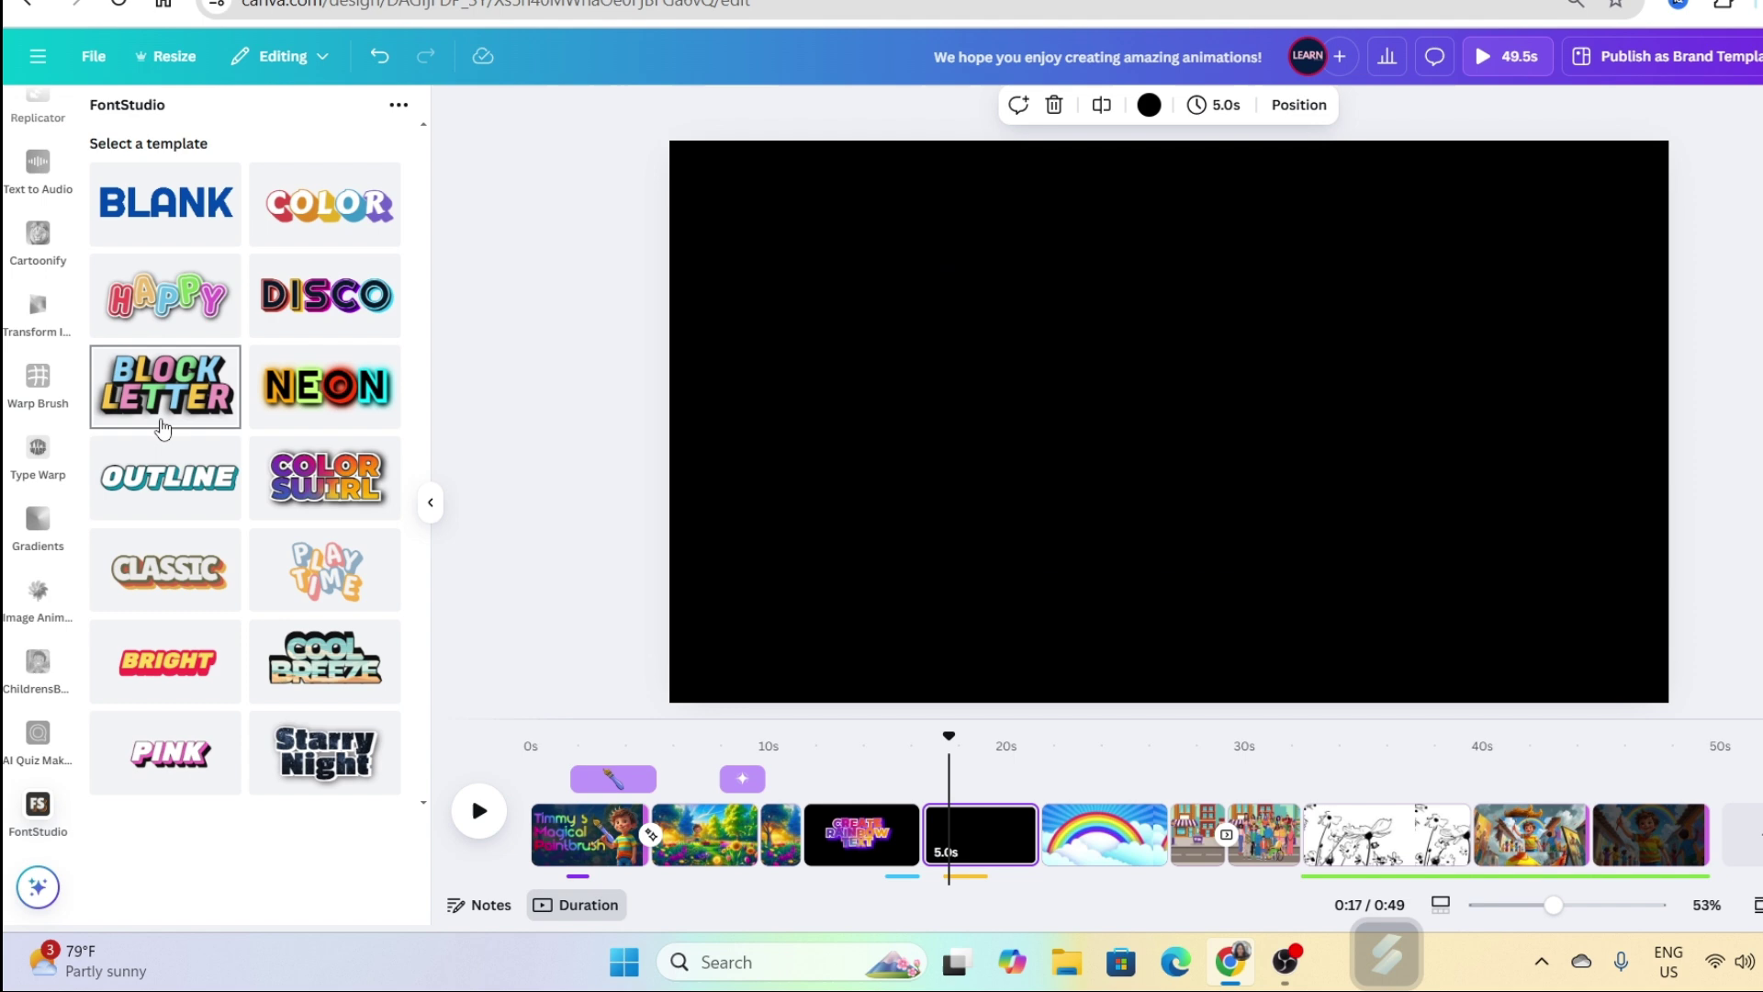
scroll(32, 459, up, 5)
scroll(25, 405, up, 5)
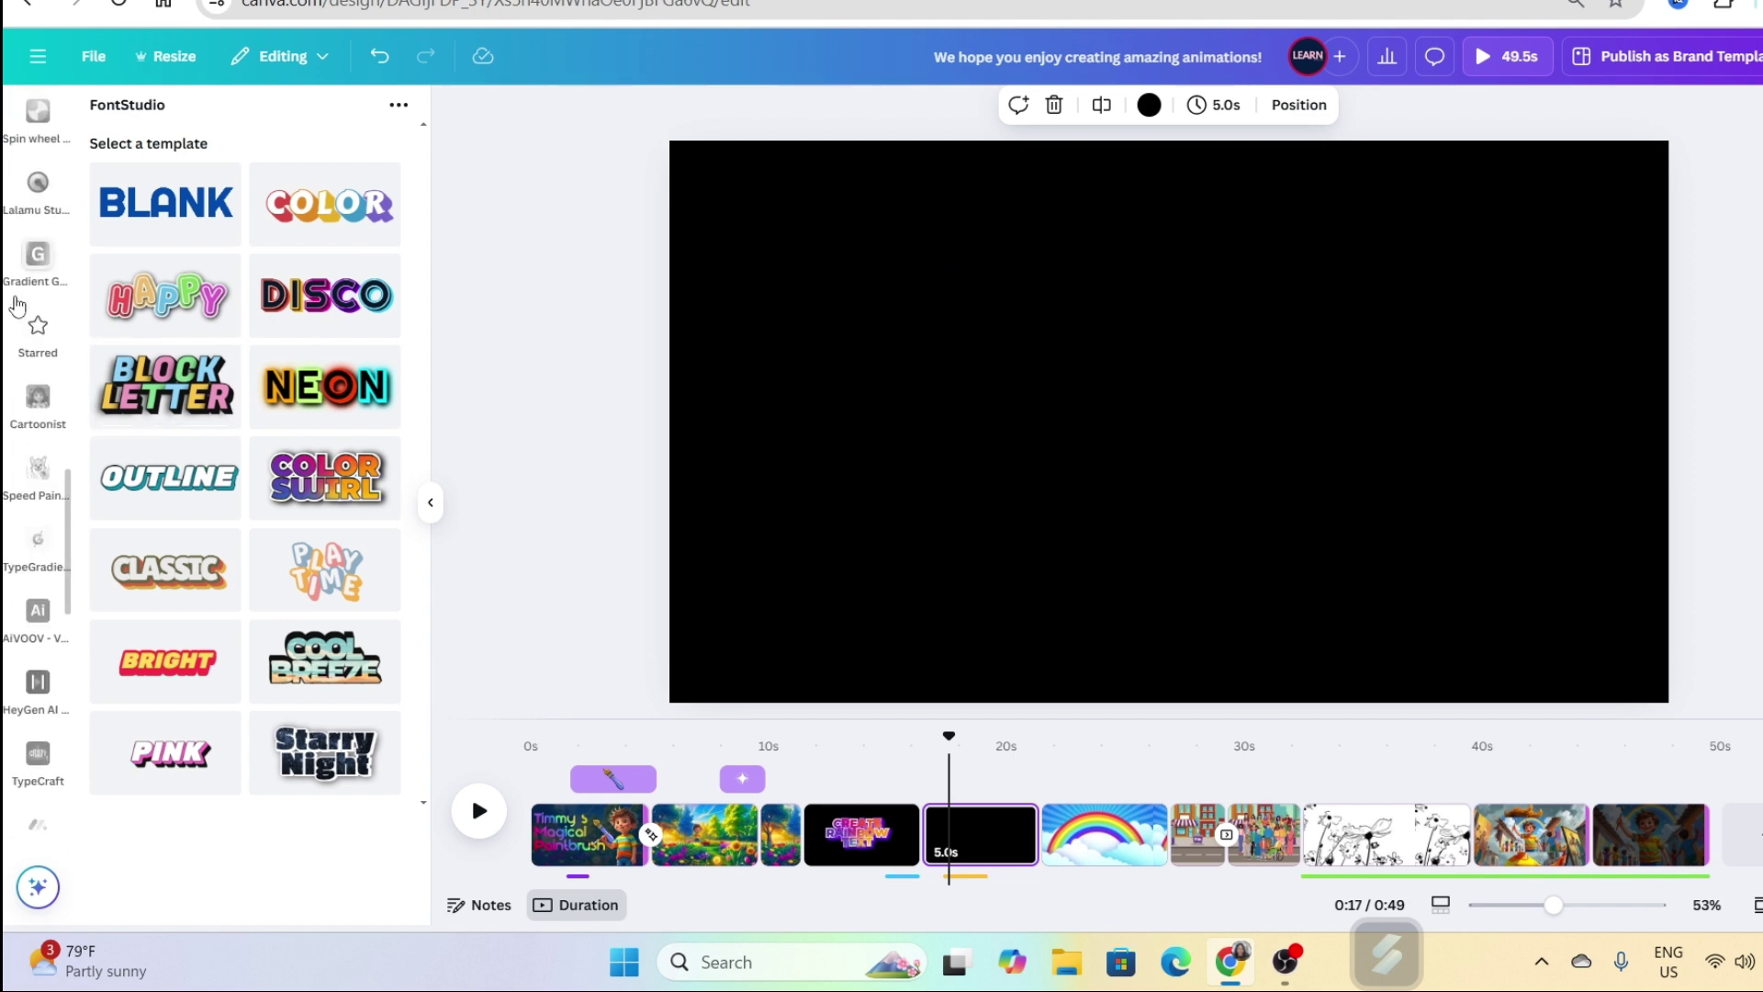
scroll(20, 382, up, 5)
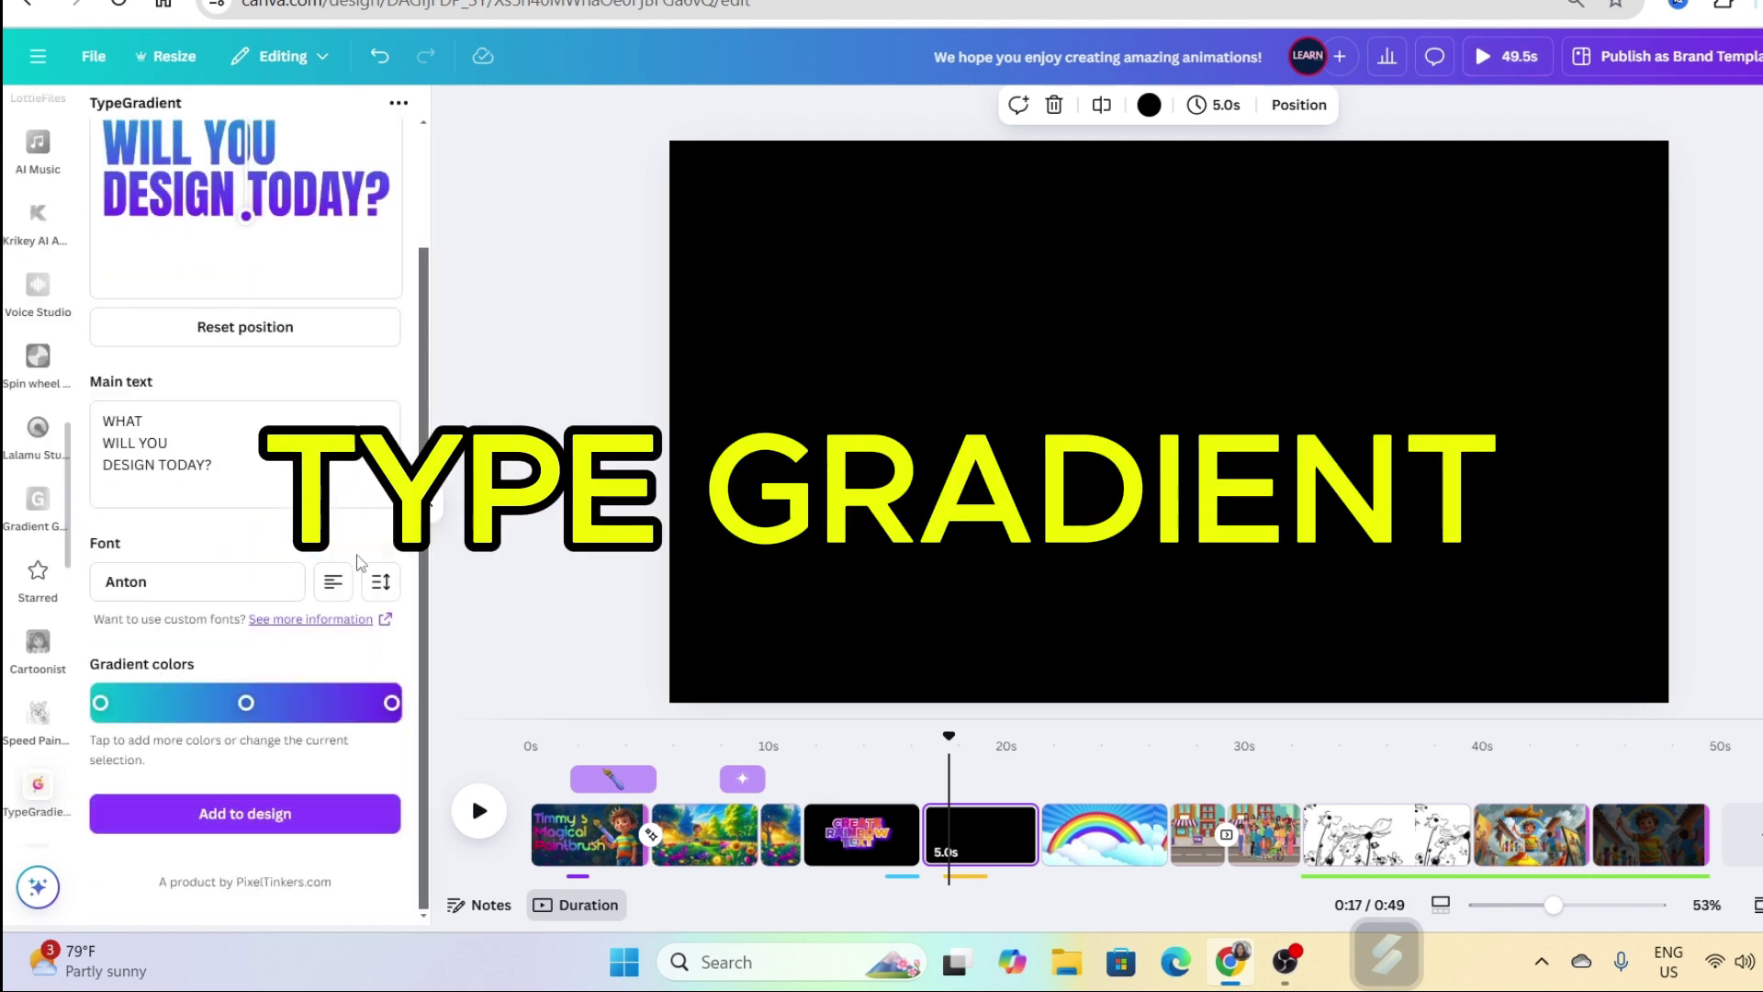
drag(212, 464, 86, 427)
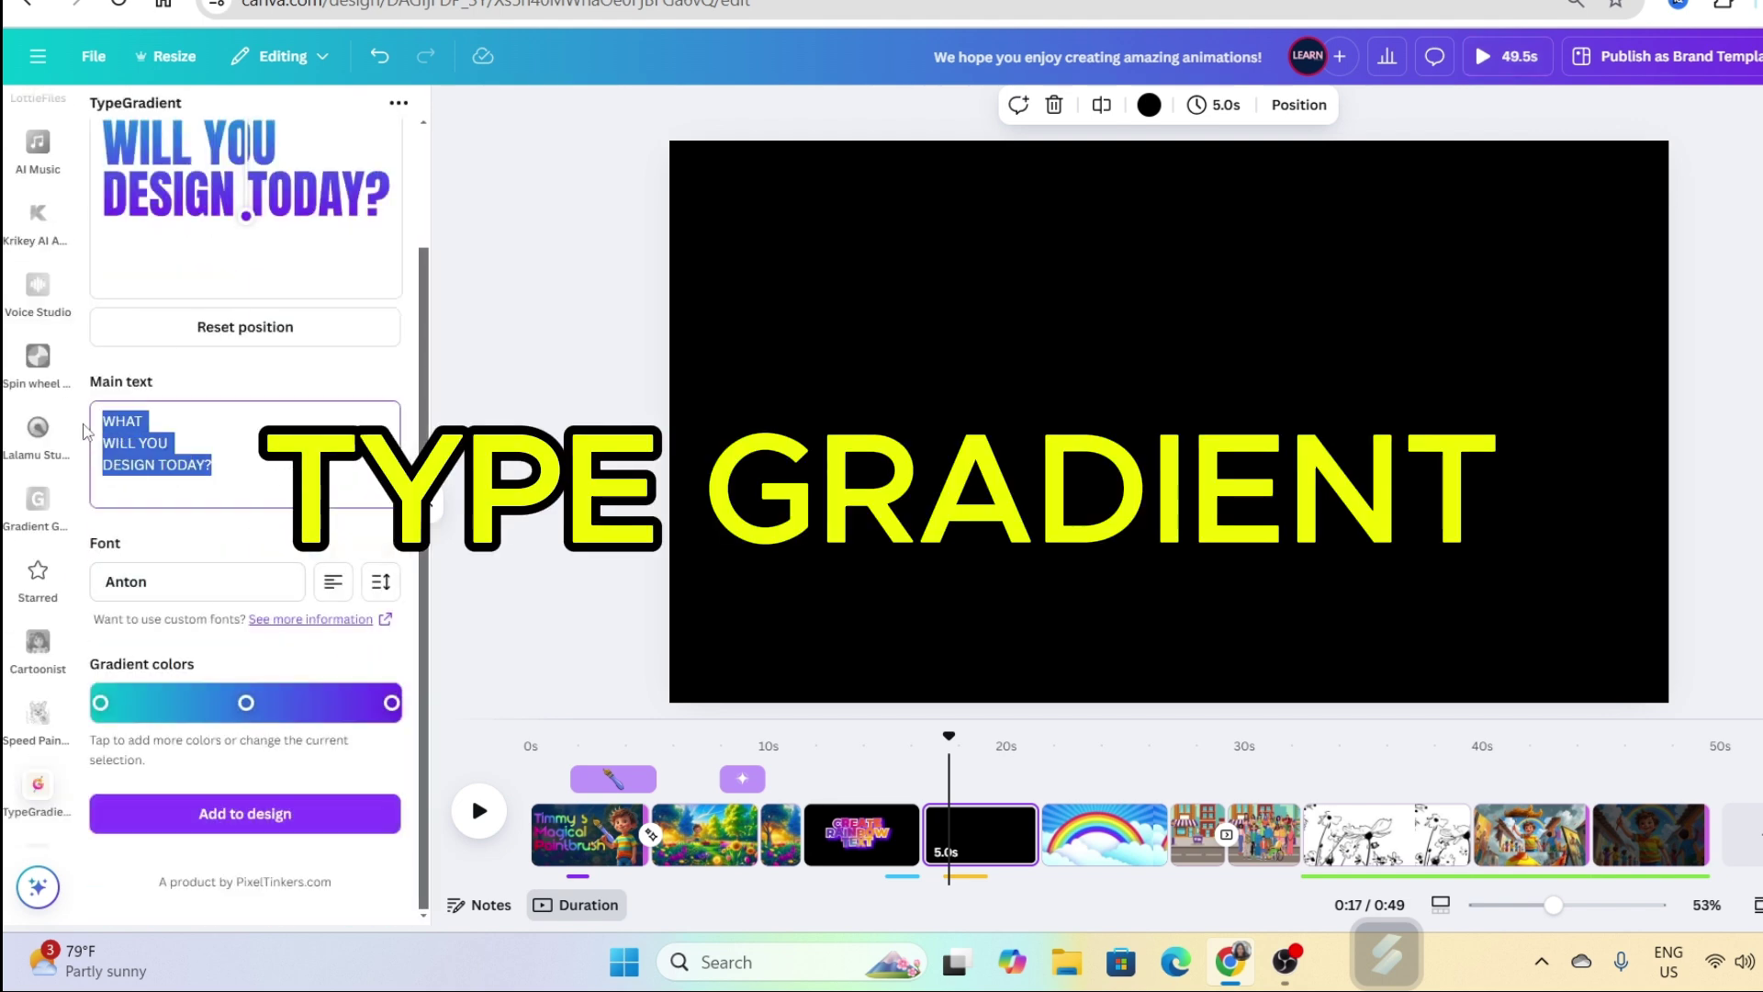
text(C)
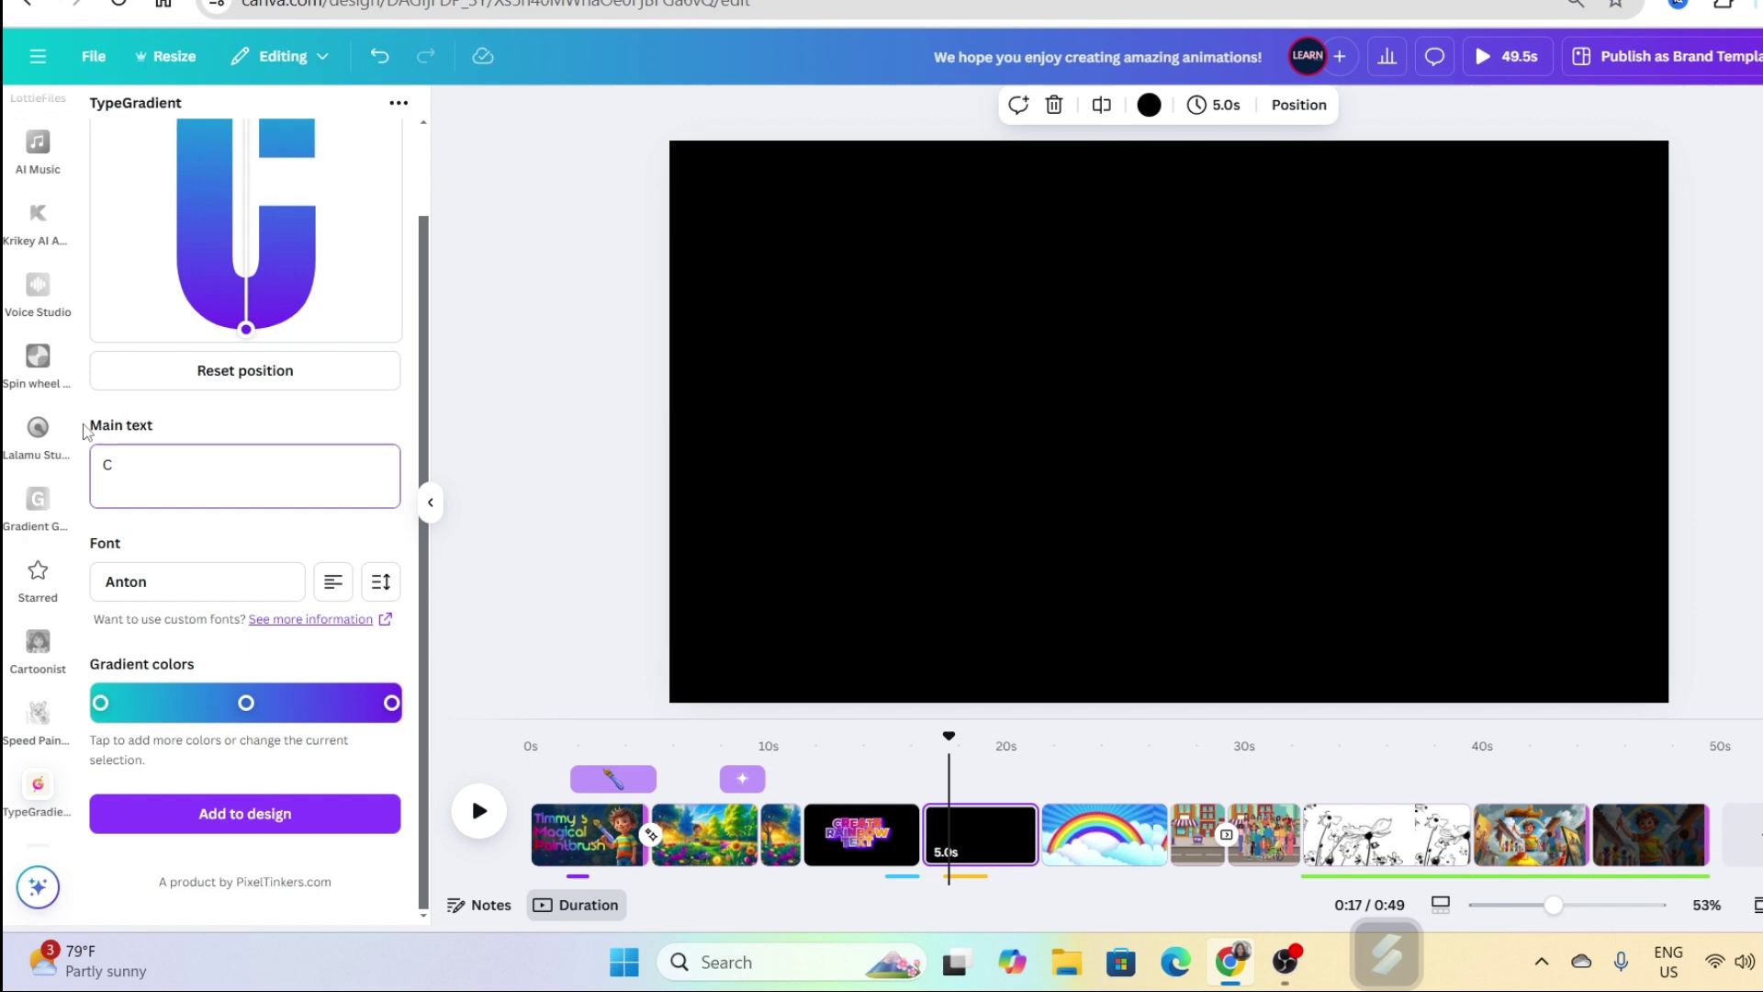
text(REATE)
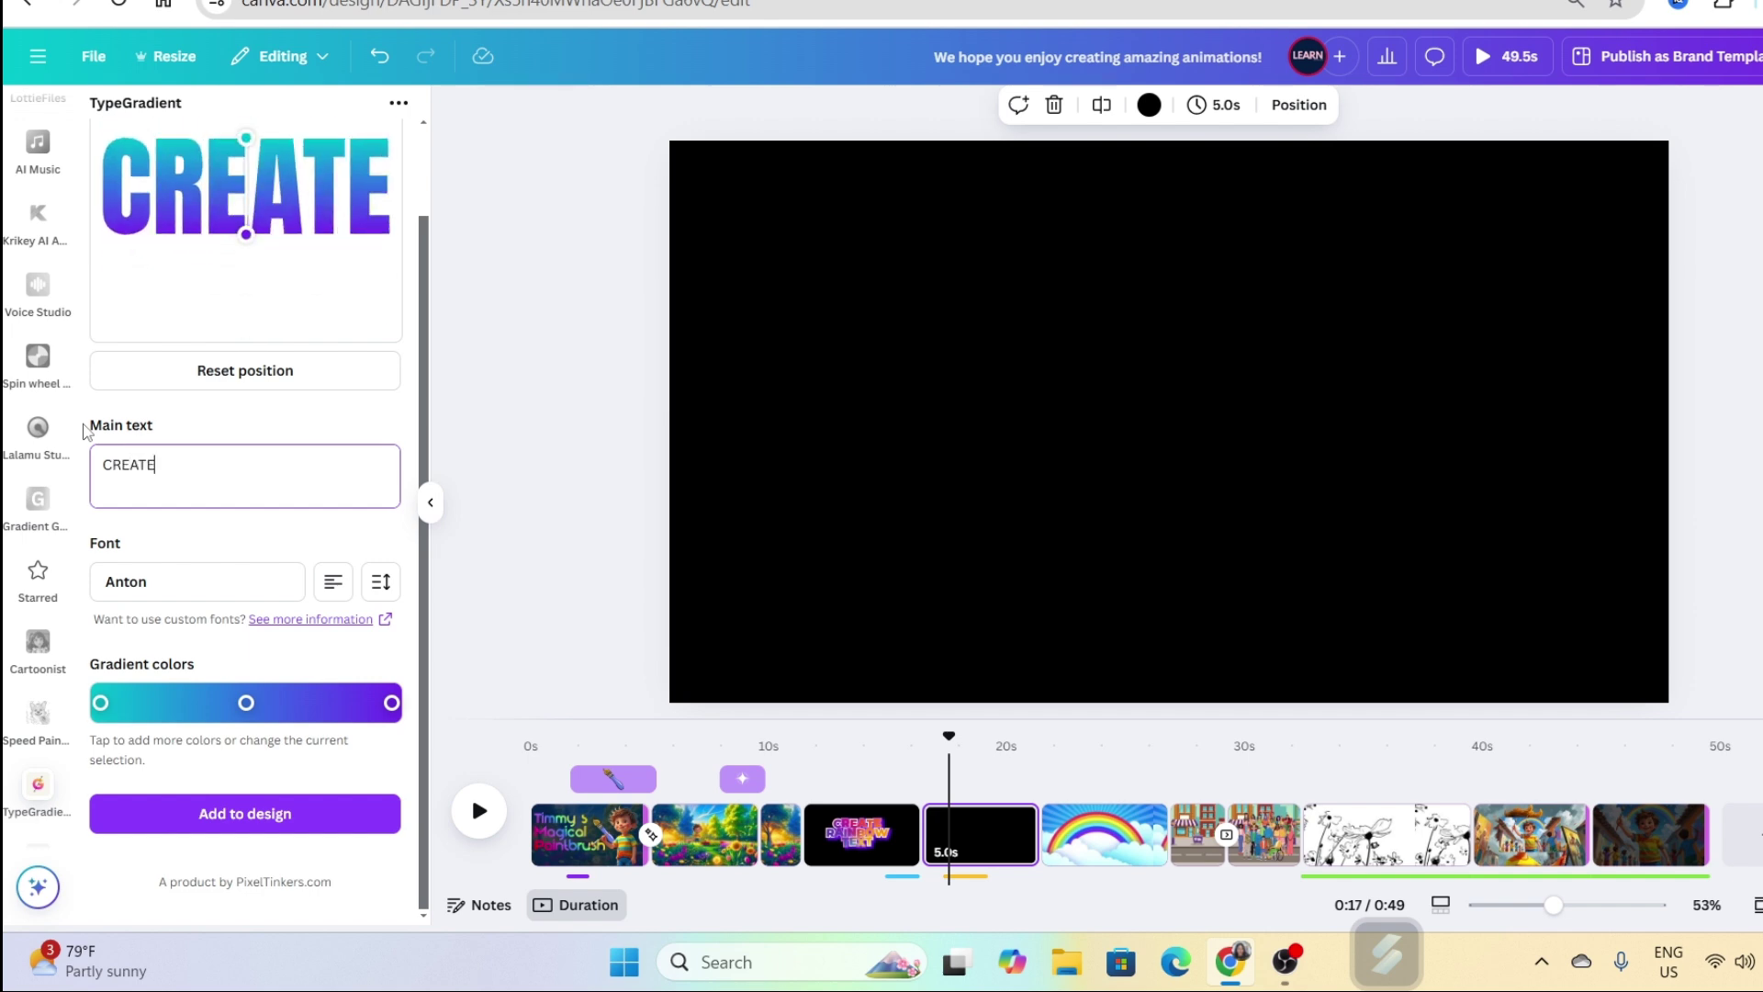
key(Return)
text(RA)
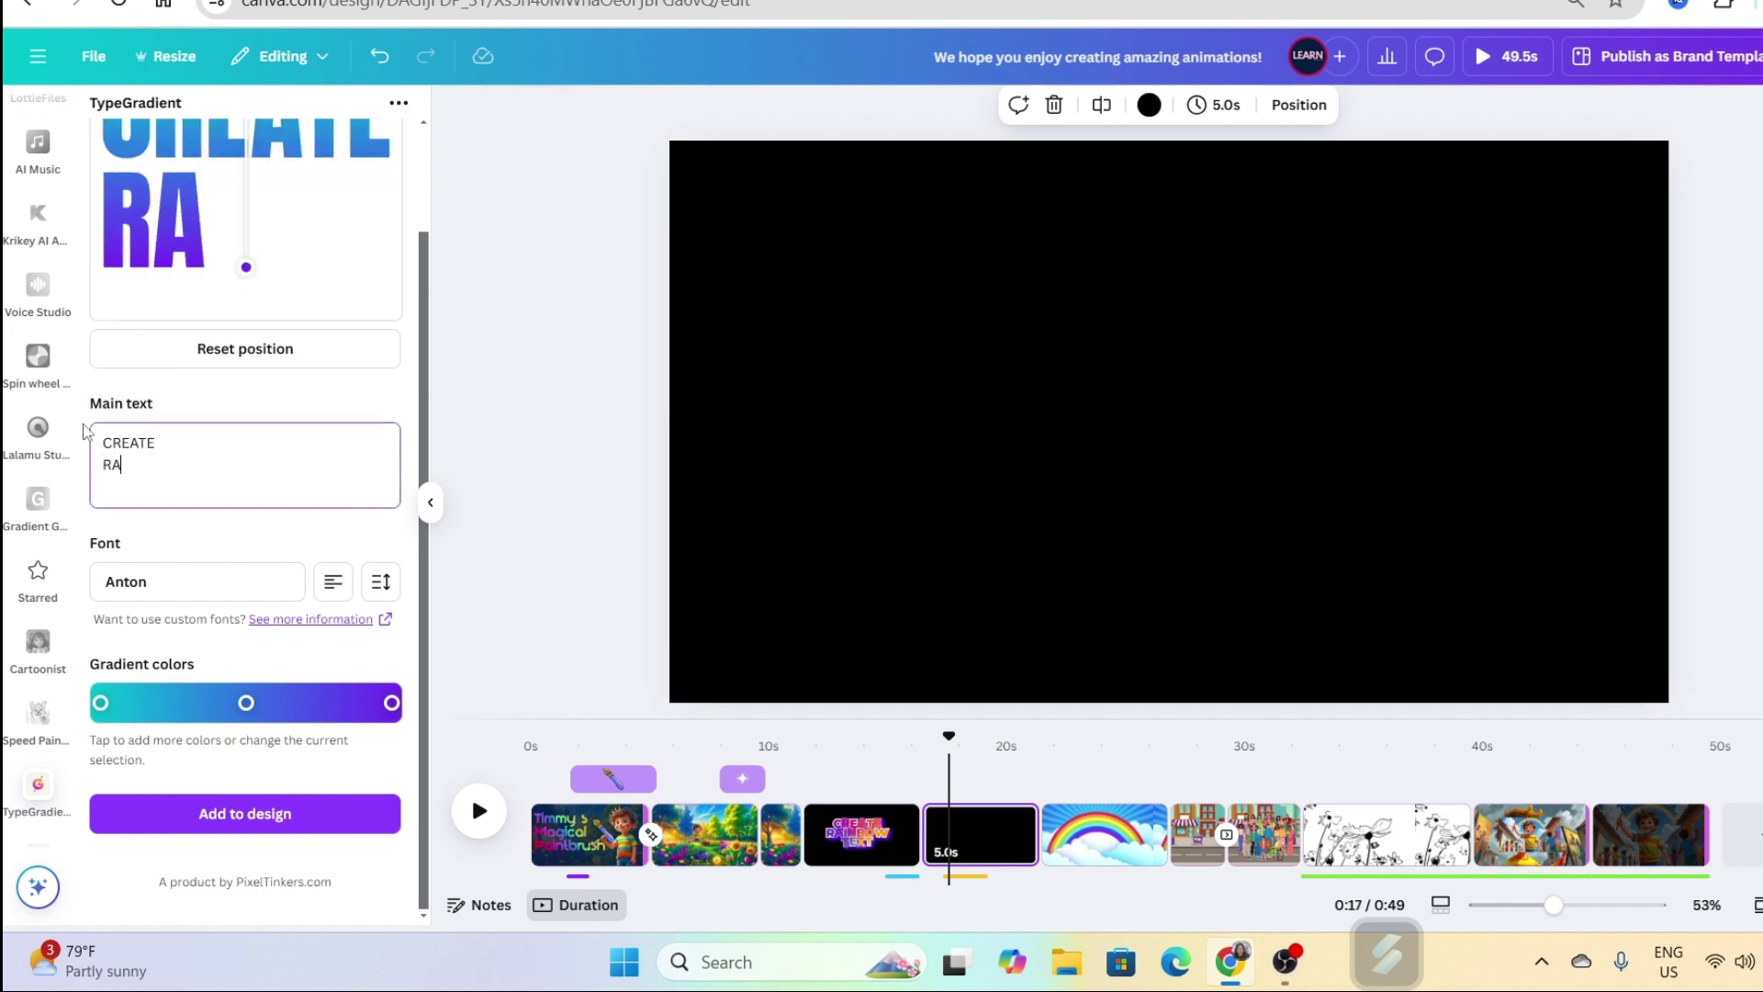
text(INBOW)
key(Return)
text(COLORS)
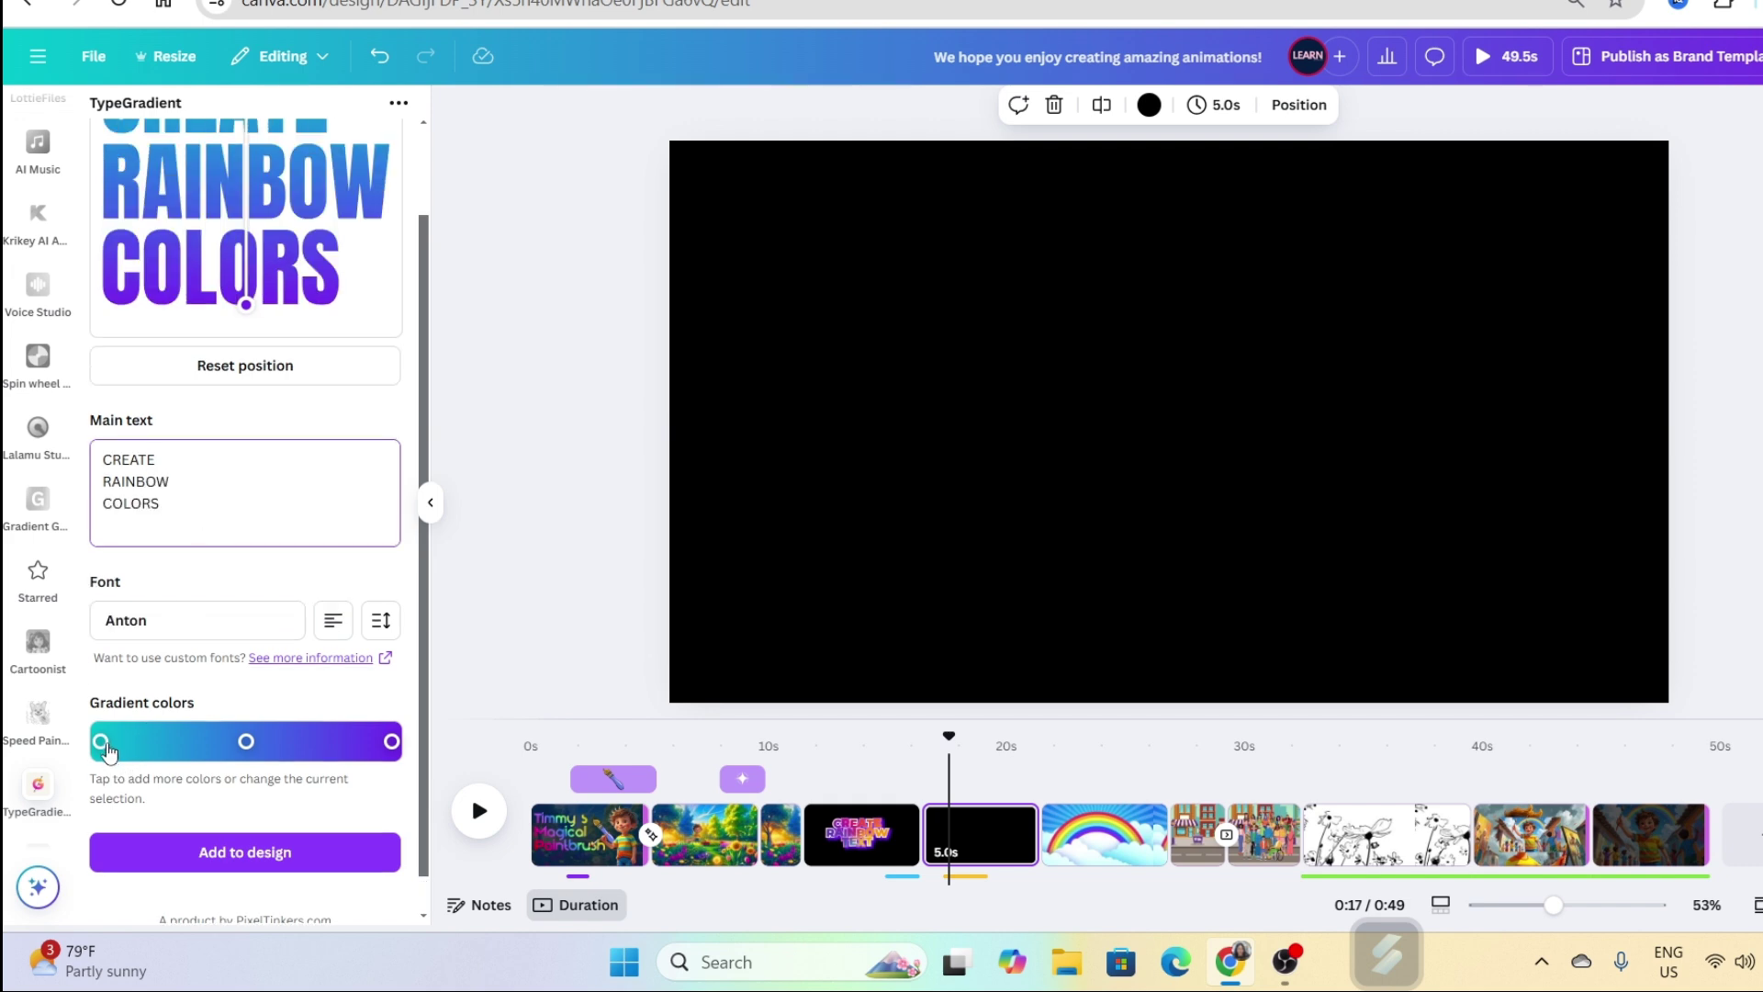
- Shift the middle stop left, make the first gradient stop green, and add a red stop
click(246, 744)
drag(250, 742, 239, 742)
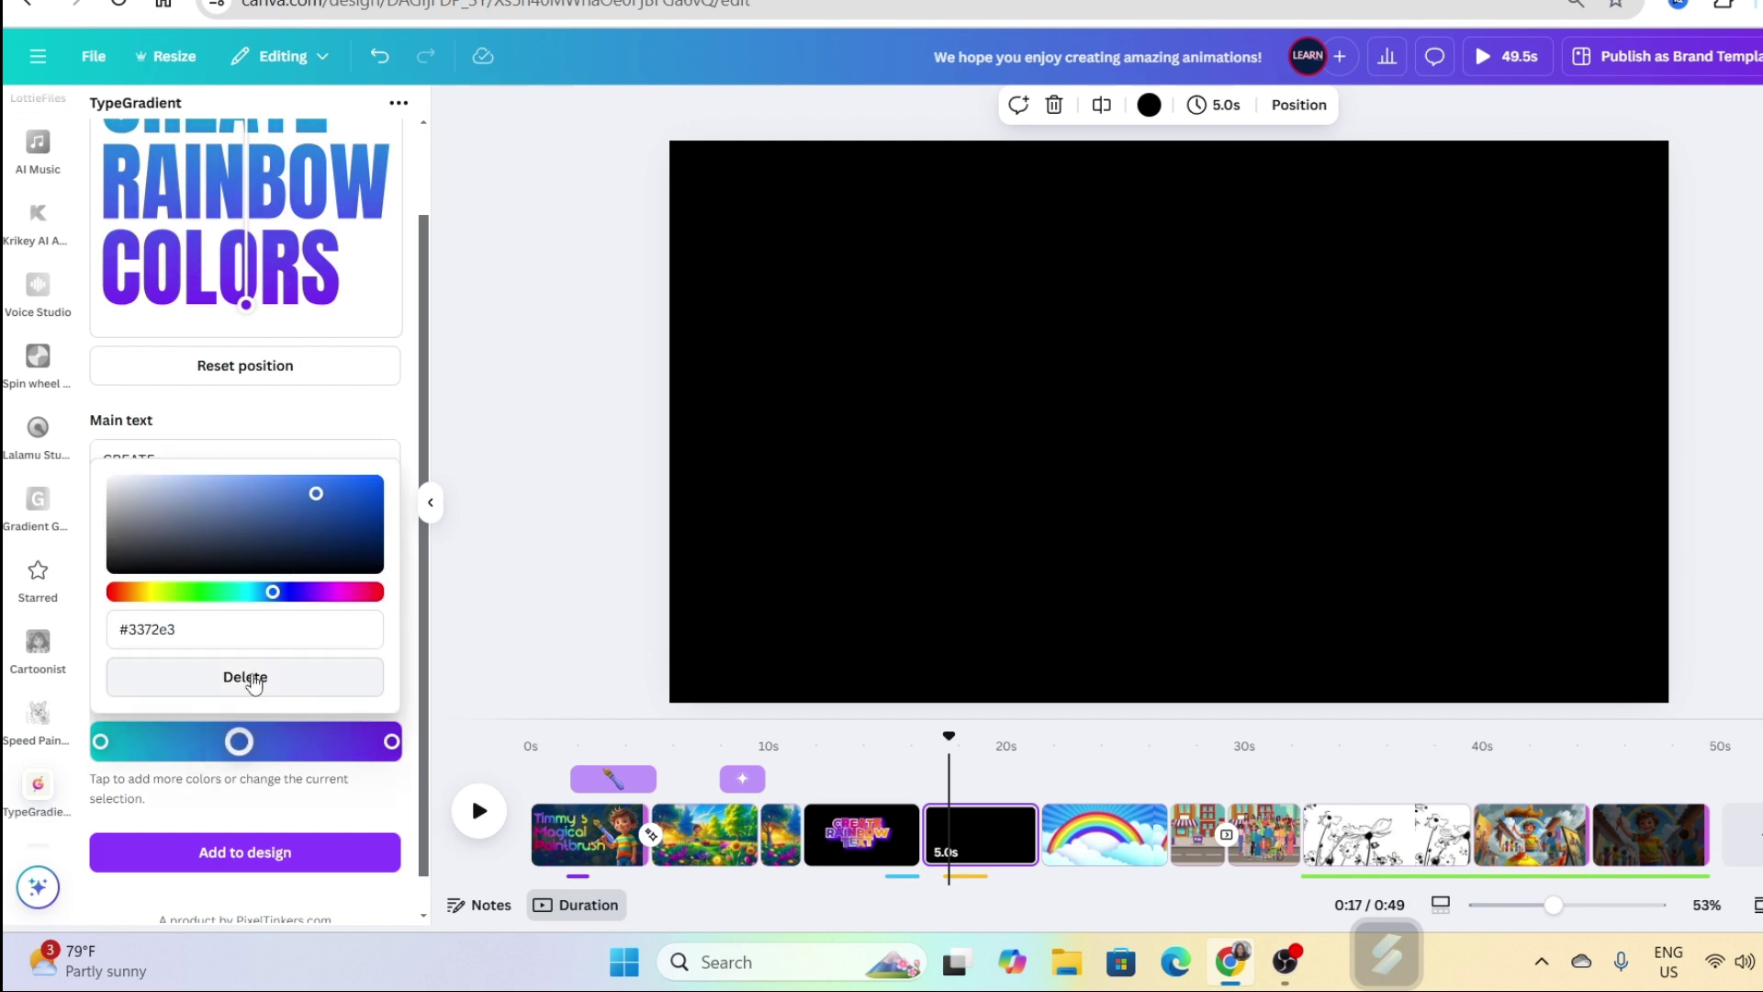
scroll(188, 675, up, 1)
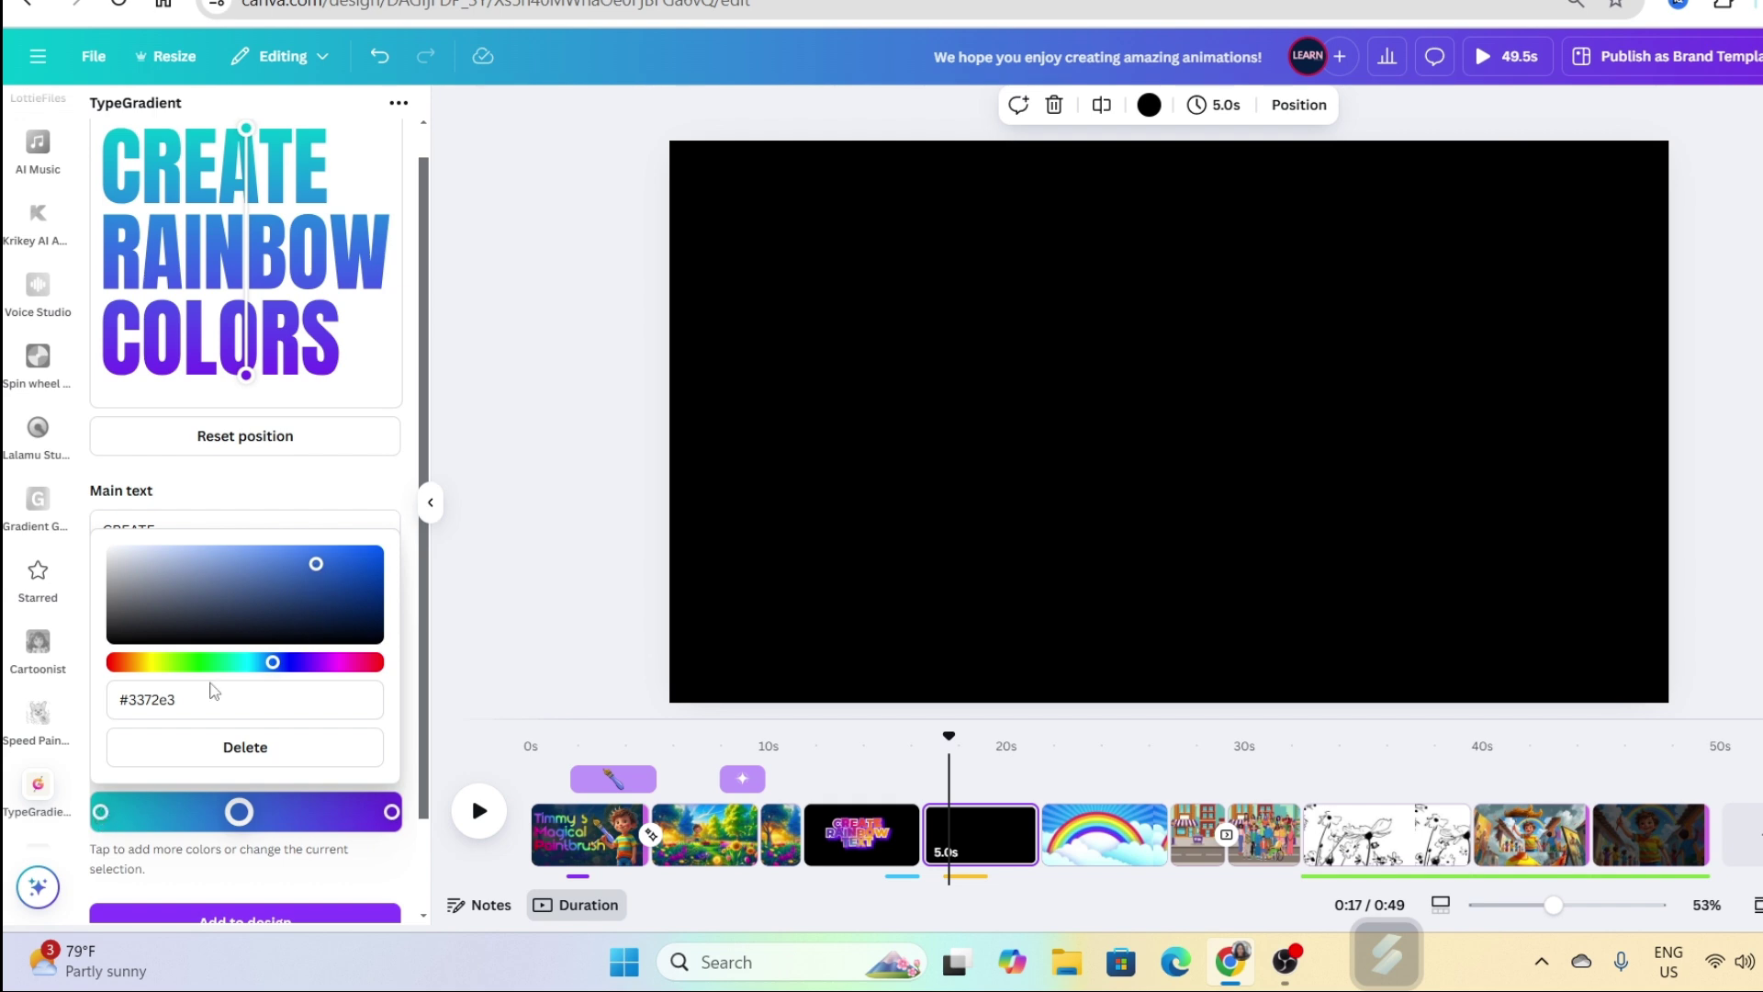
click(117, 814)
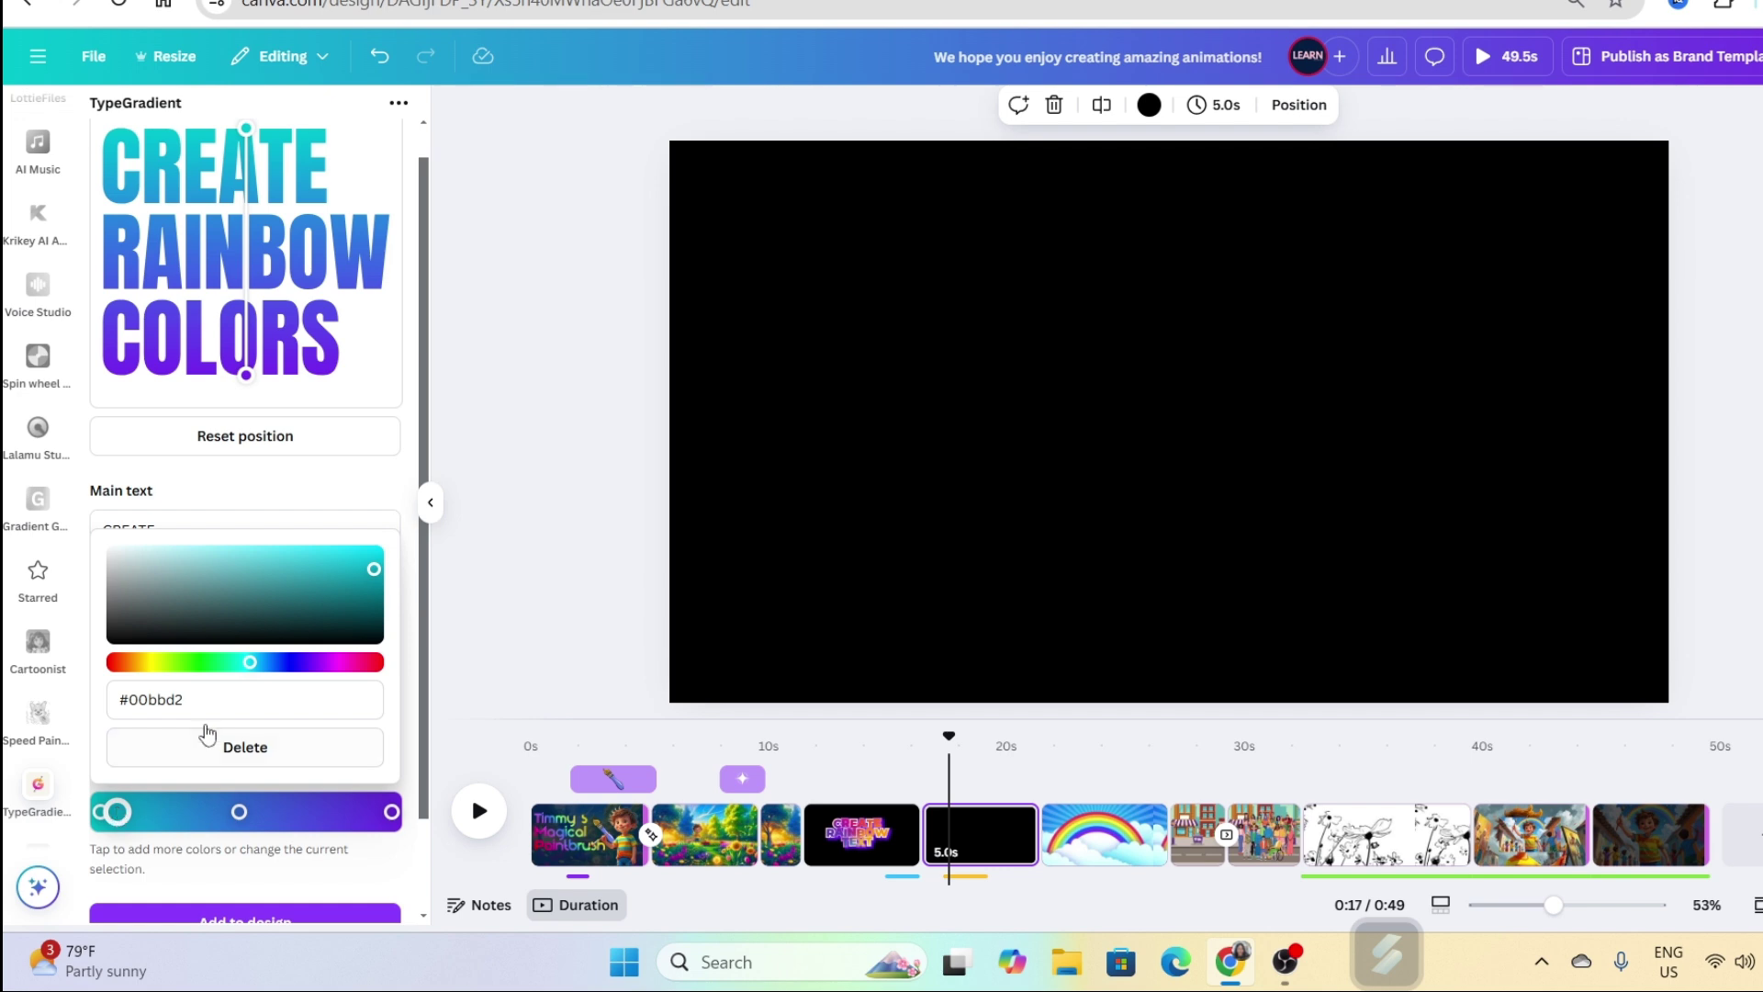
mouse_move(250, 662)
mouse_down()
mouse_move(147, 662)
mouse_move(260, 662)
mouse_move(222, 662)
mouse_up()
click(145, 812)
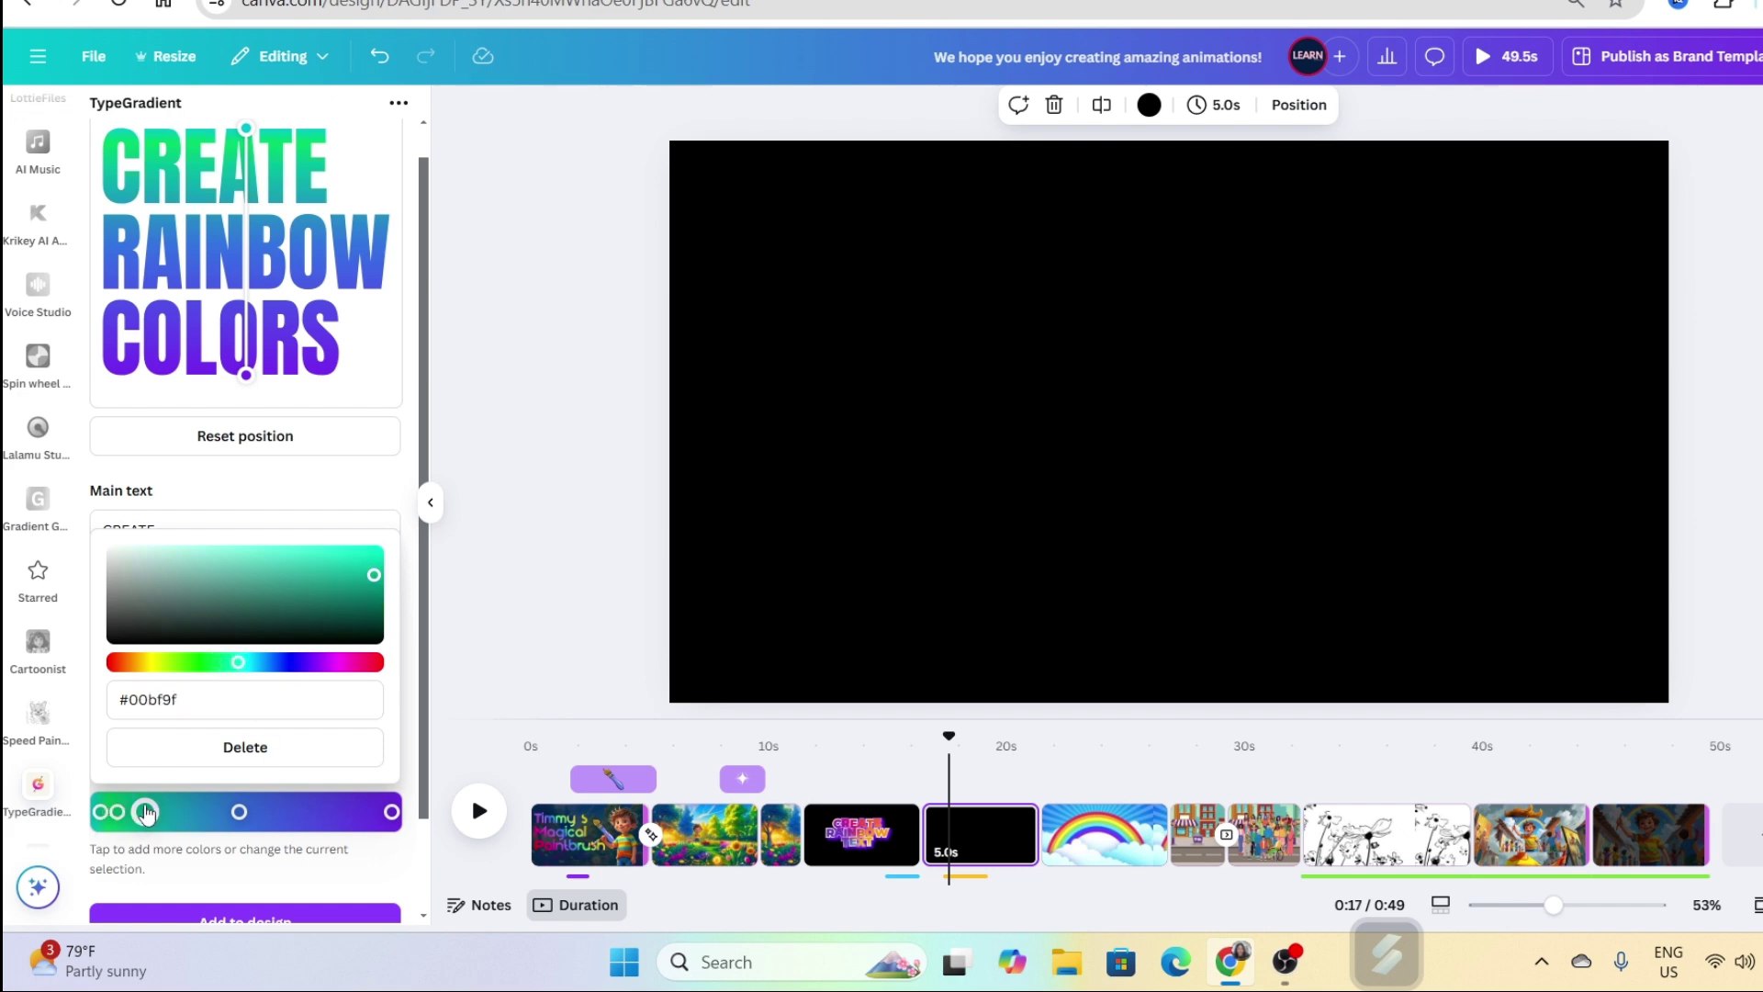
drag(241, 659, 378, 662)
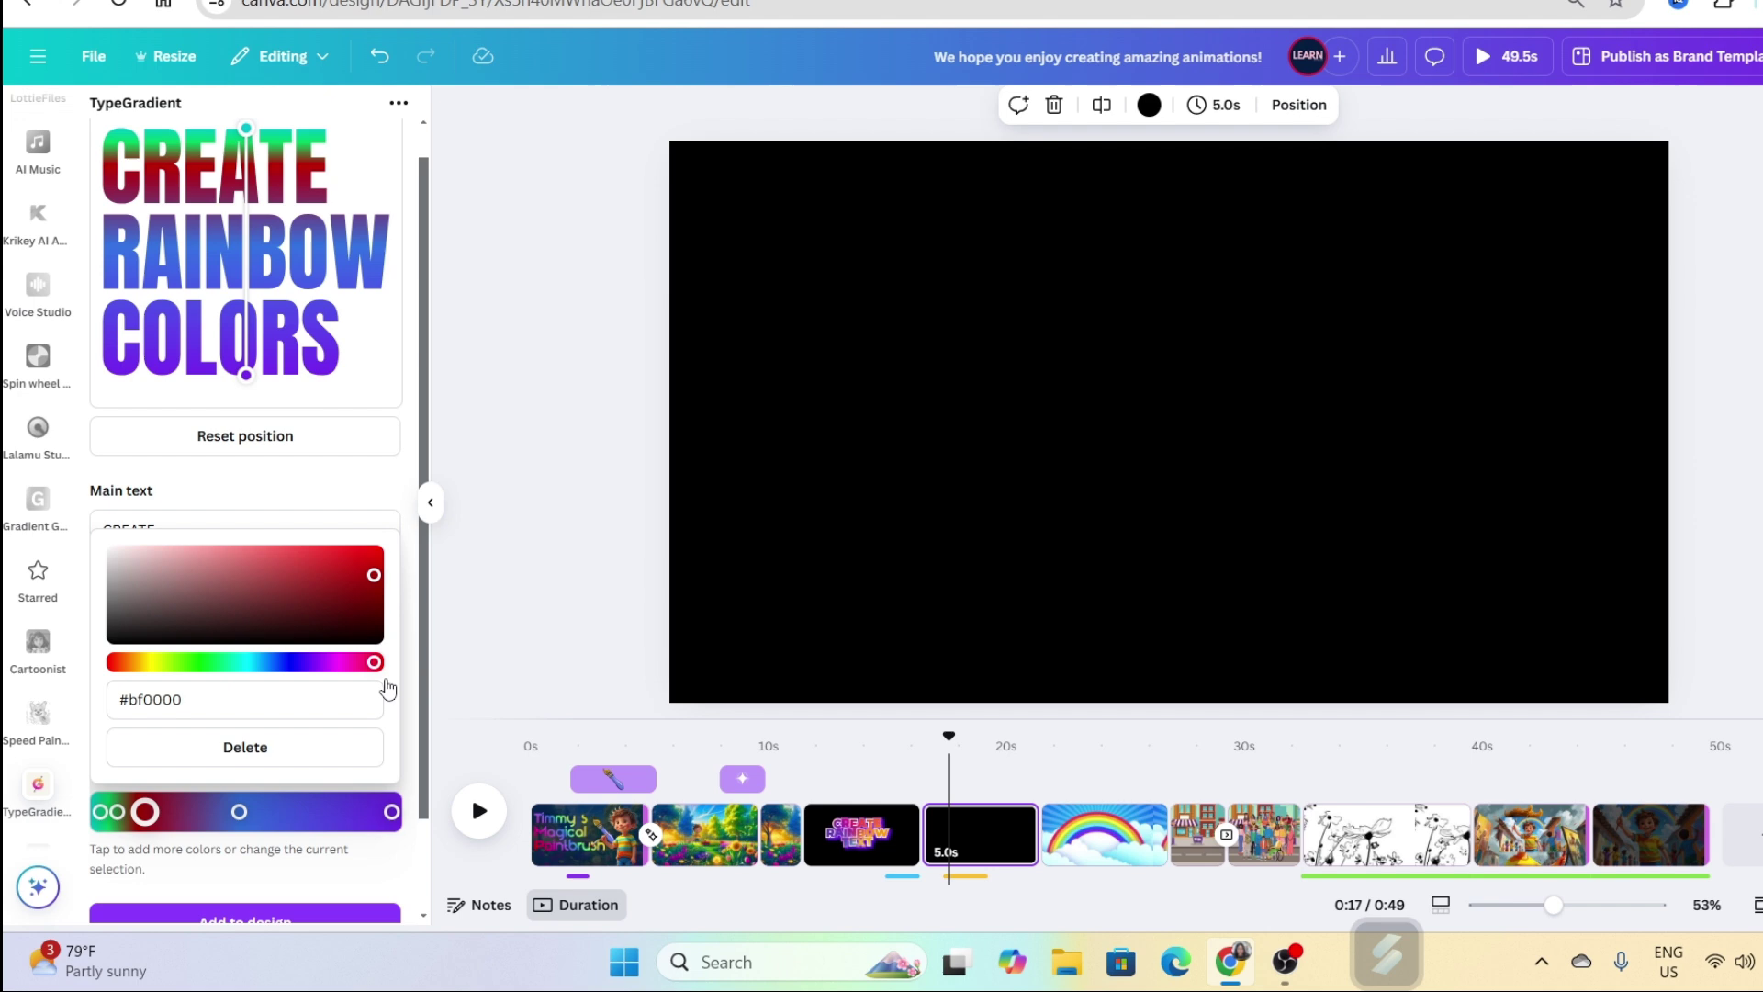
- Add teal, gold, magenta, purple and green colour stops along the gradient bar
click(183, 813)
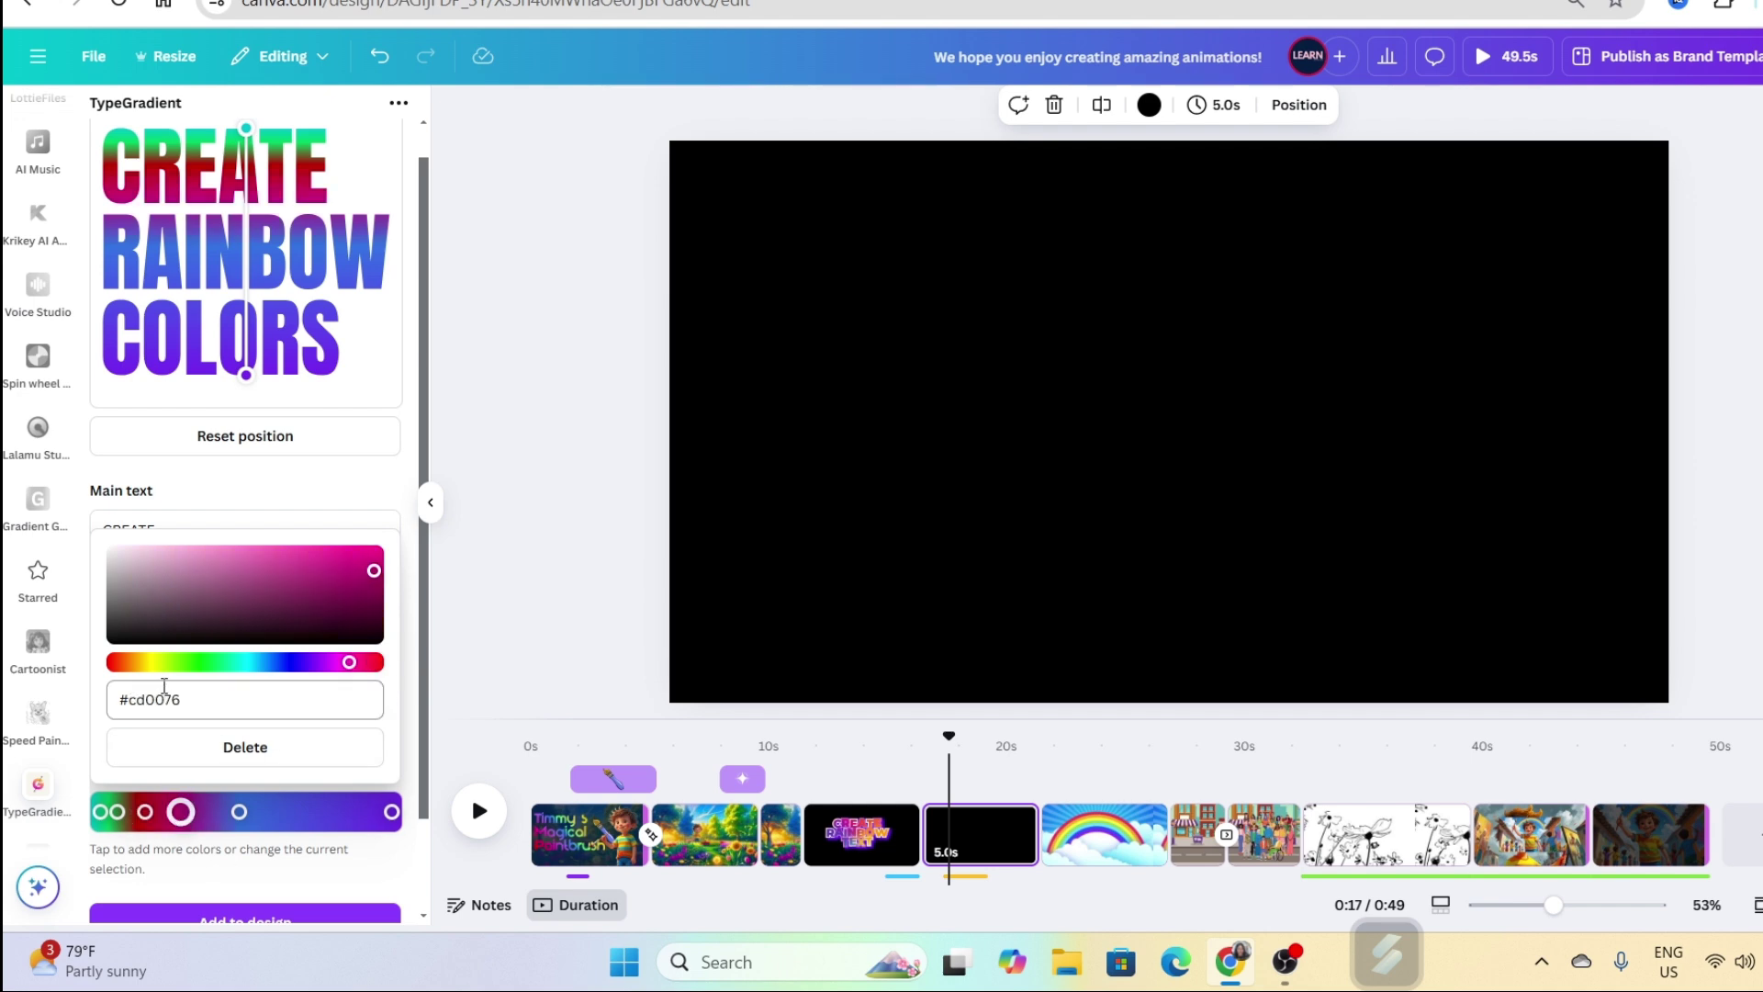
click(248, 665)
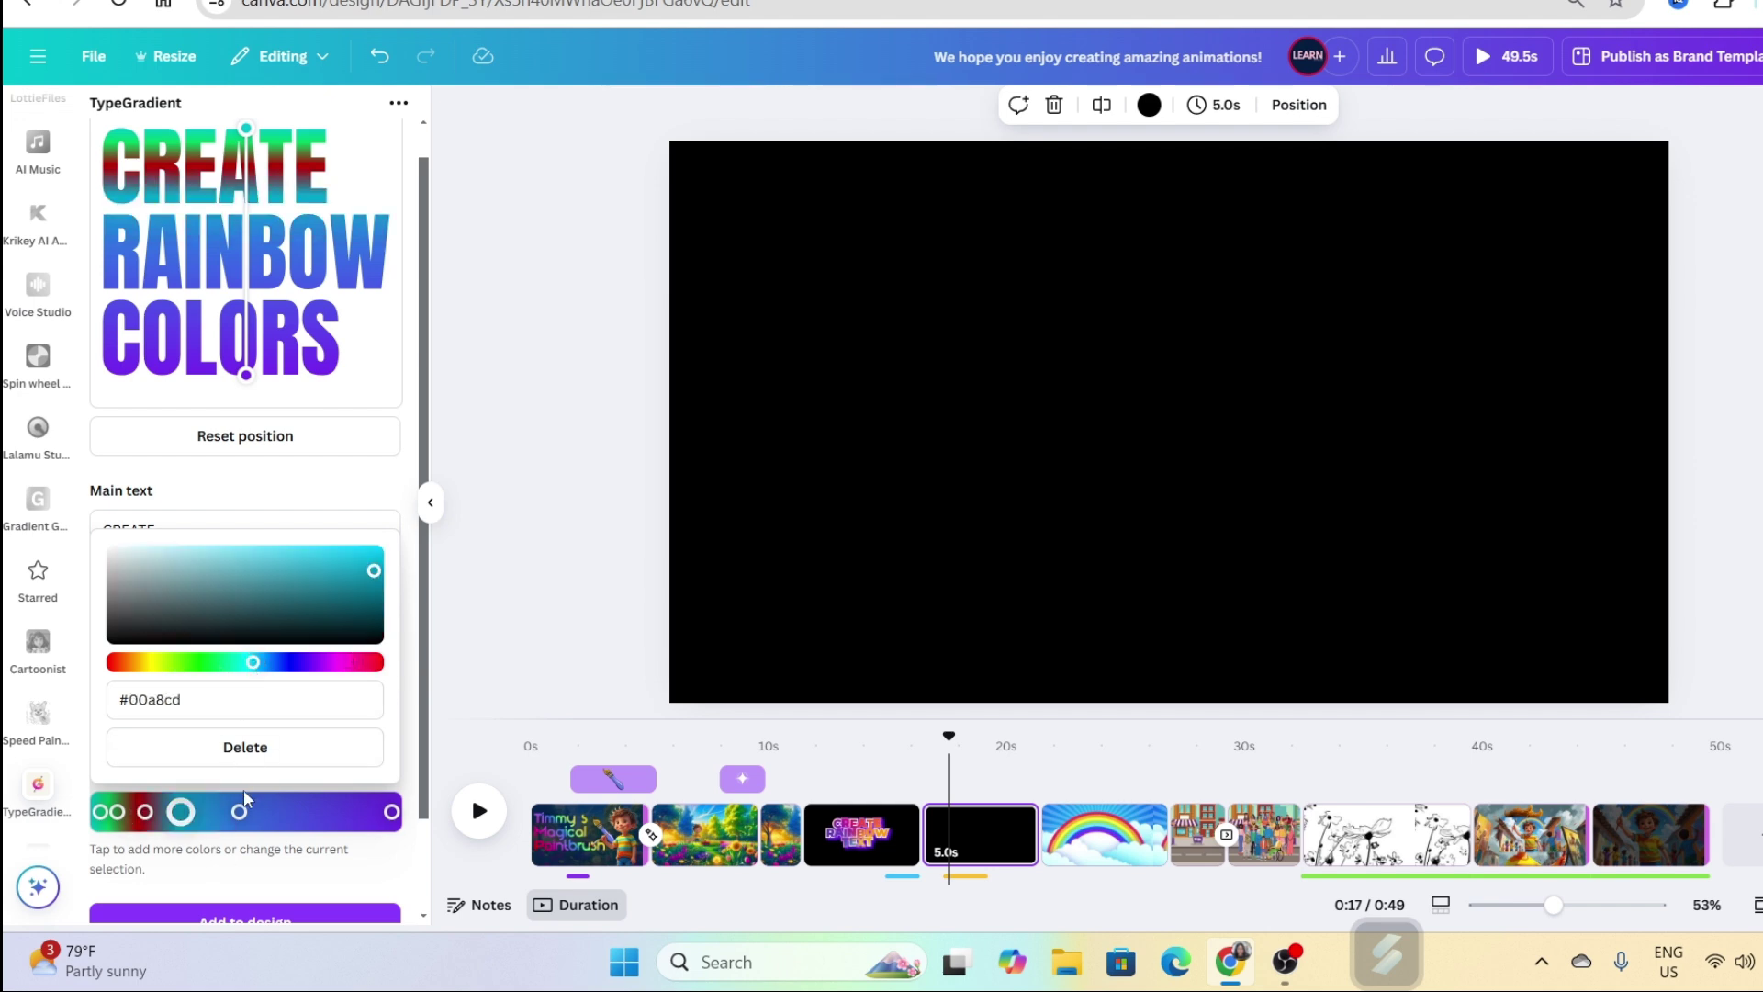
click(213, 812)
click(148, 663)
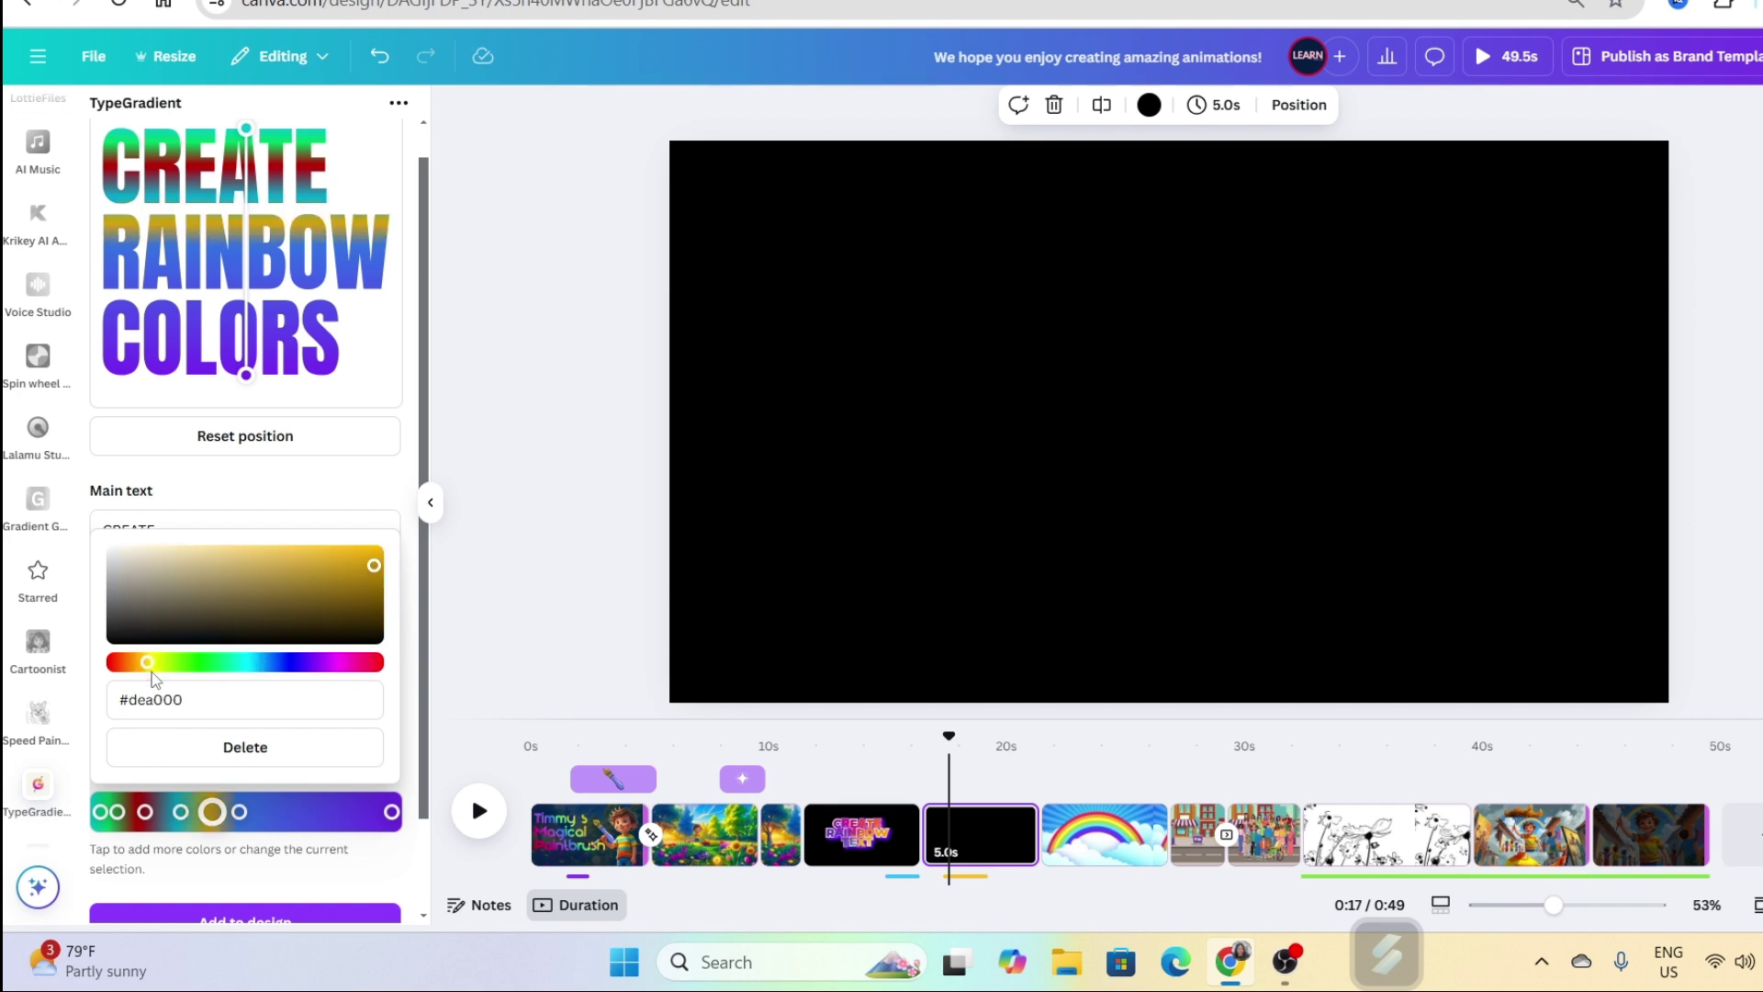
click(264, 812)
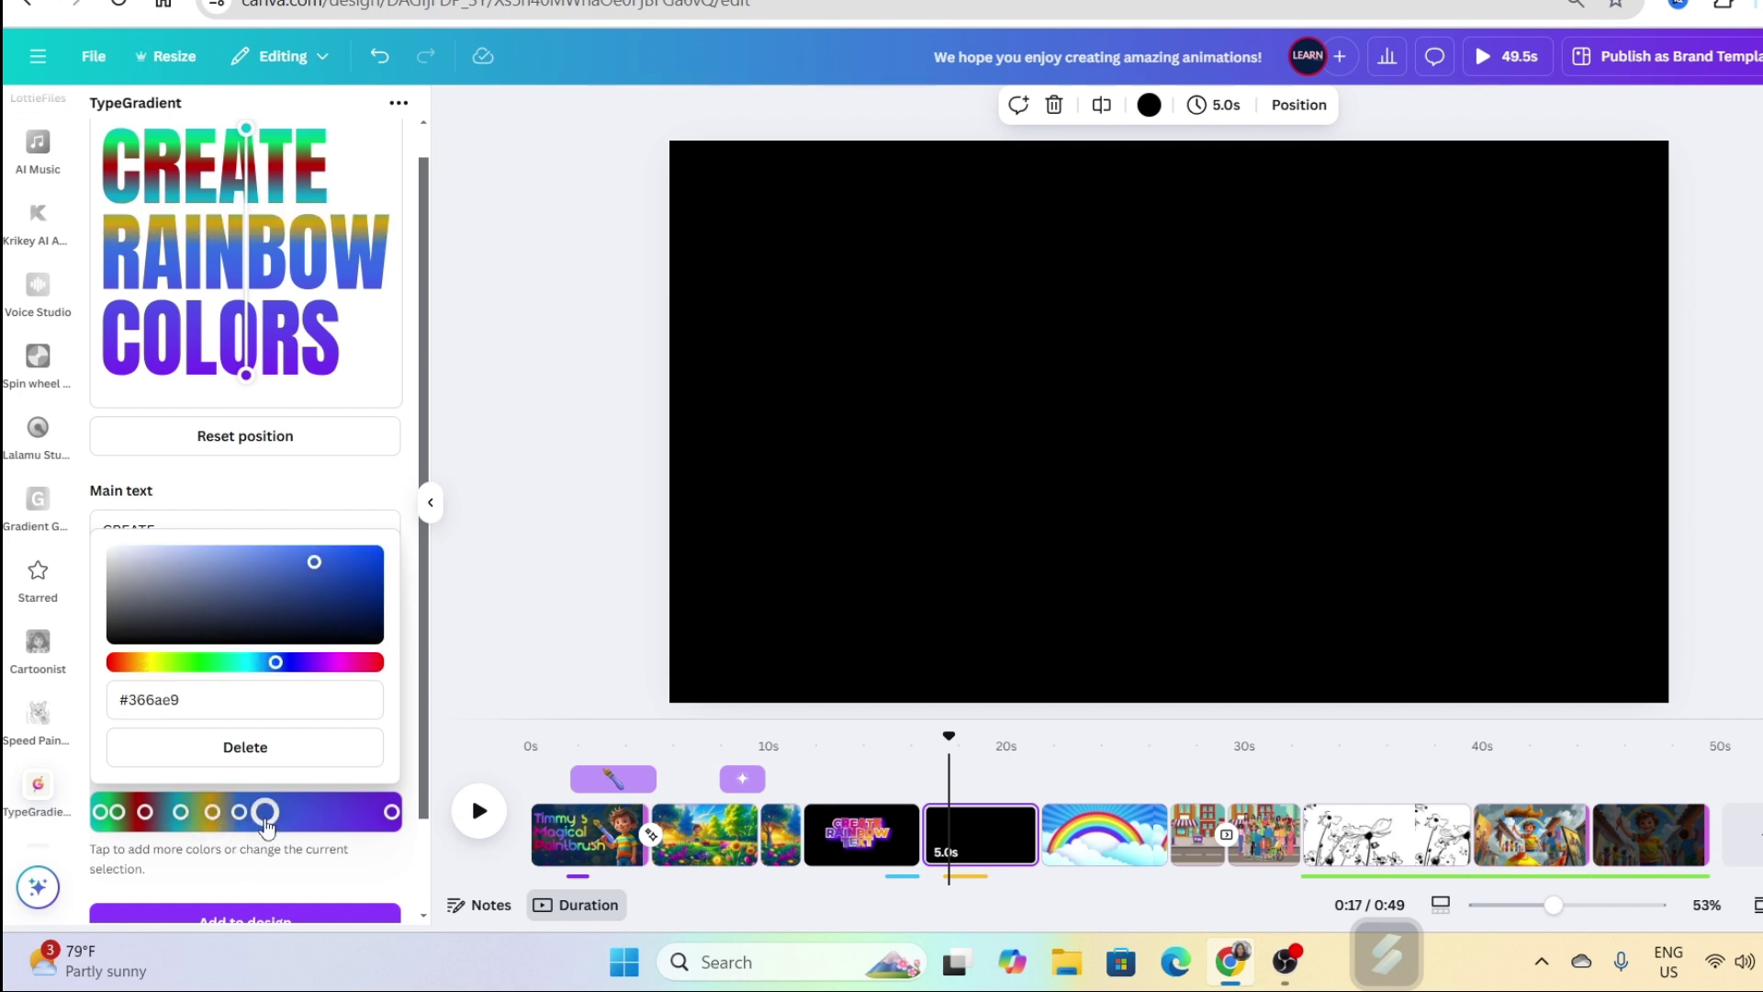
click(285, 663)
click(330, 663)
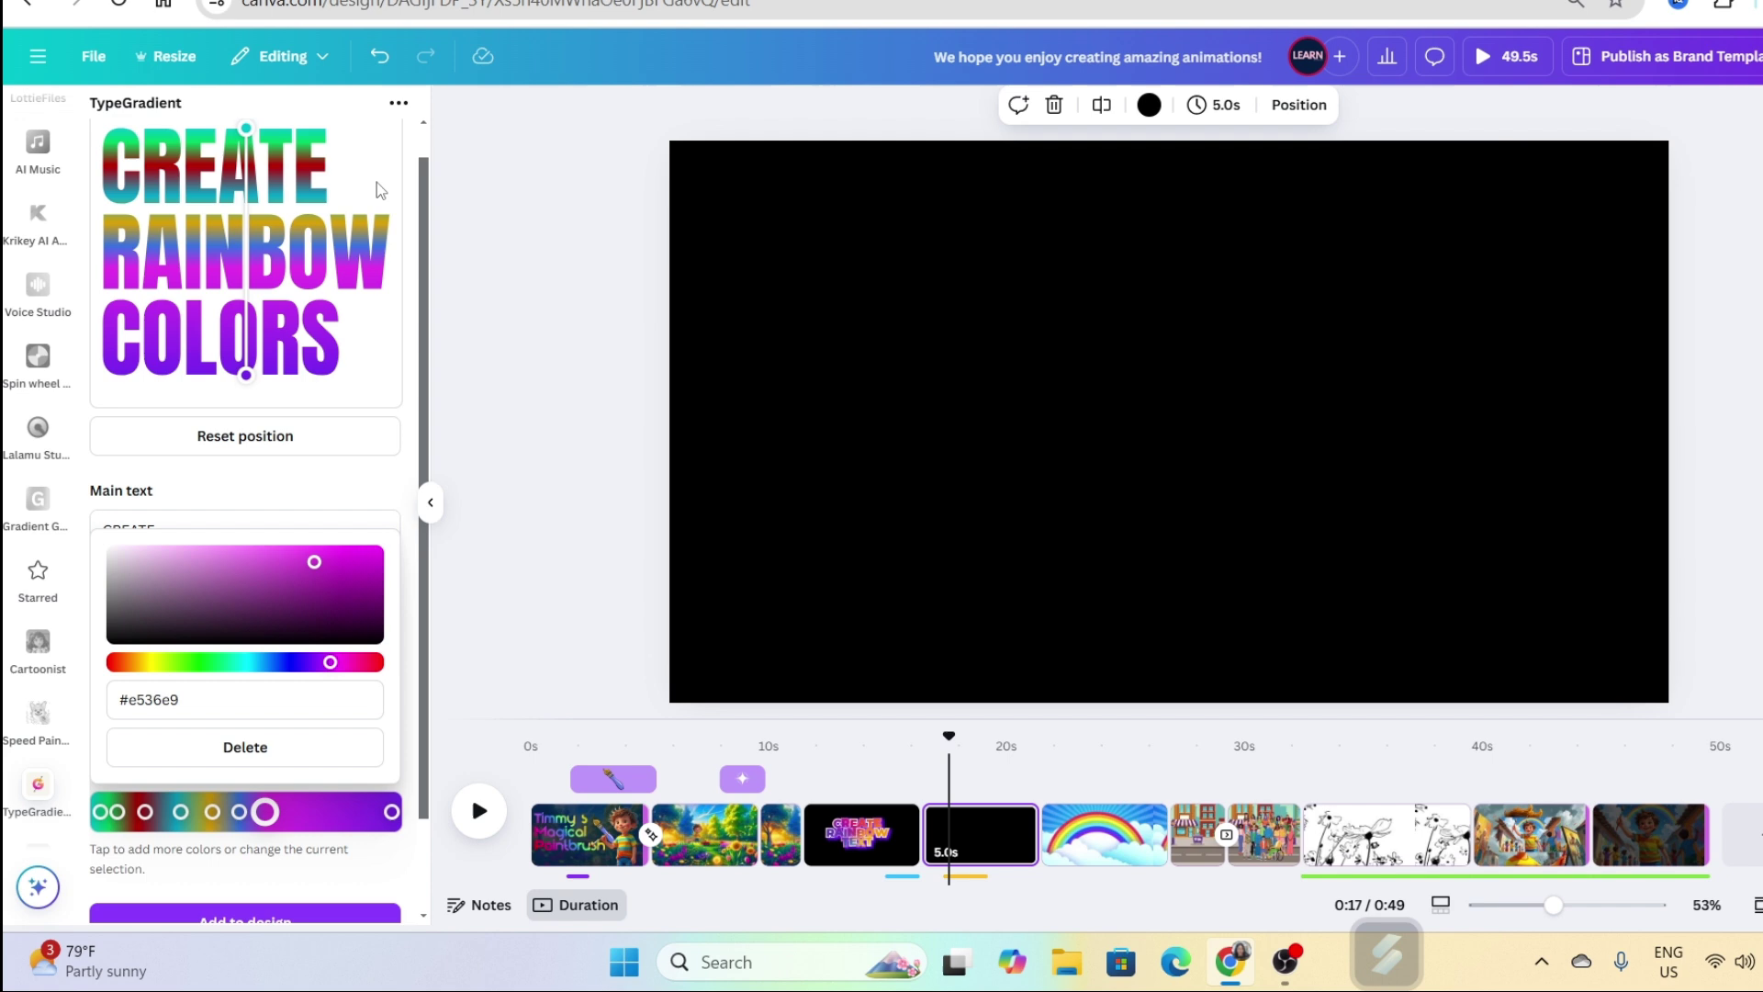
click(316, 812)
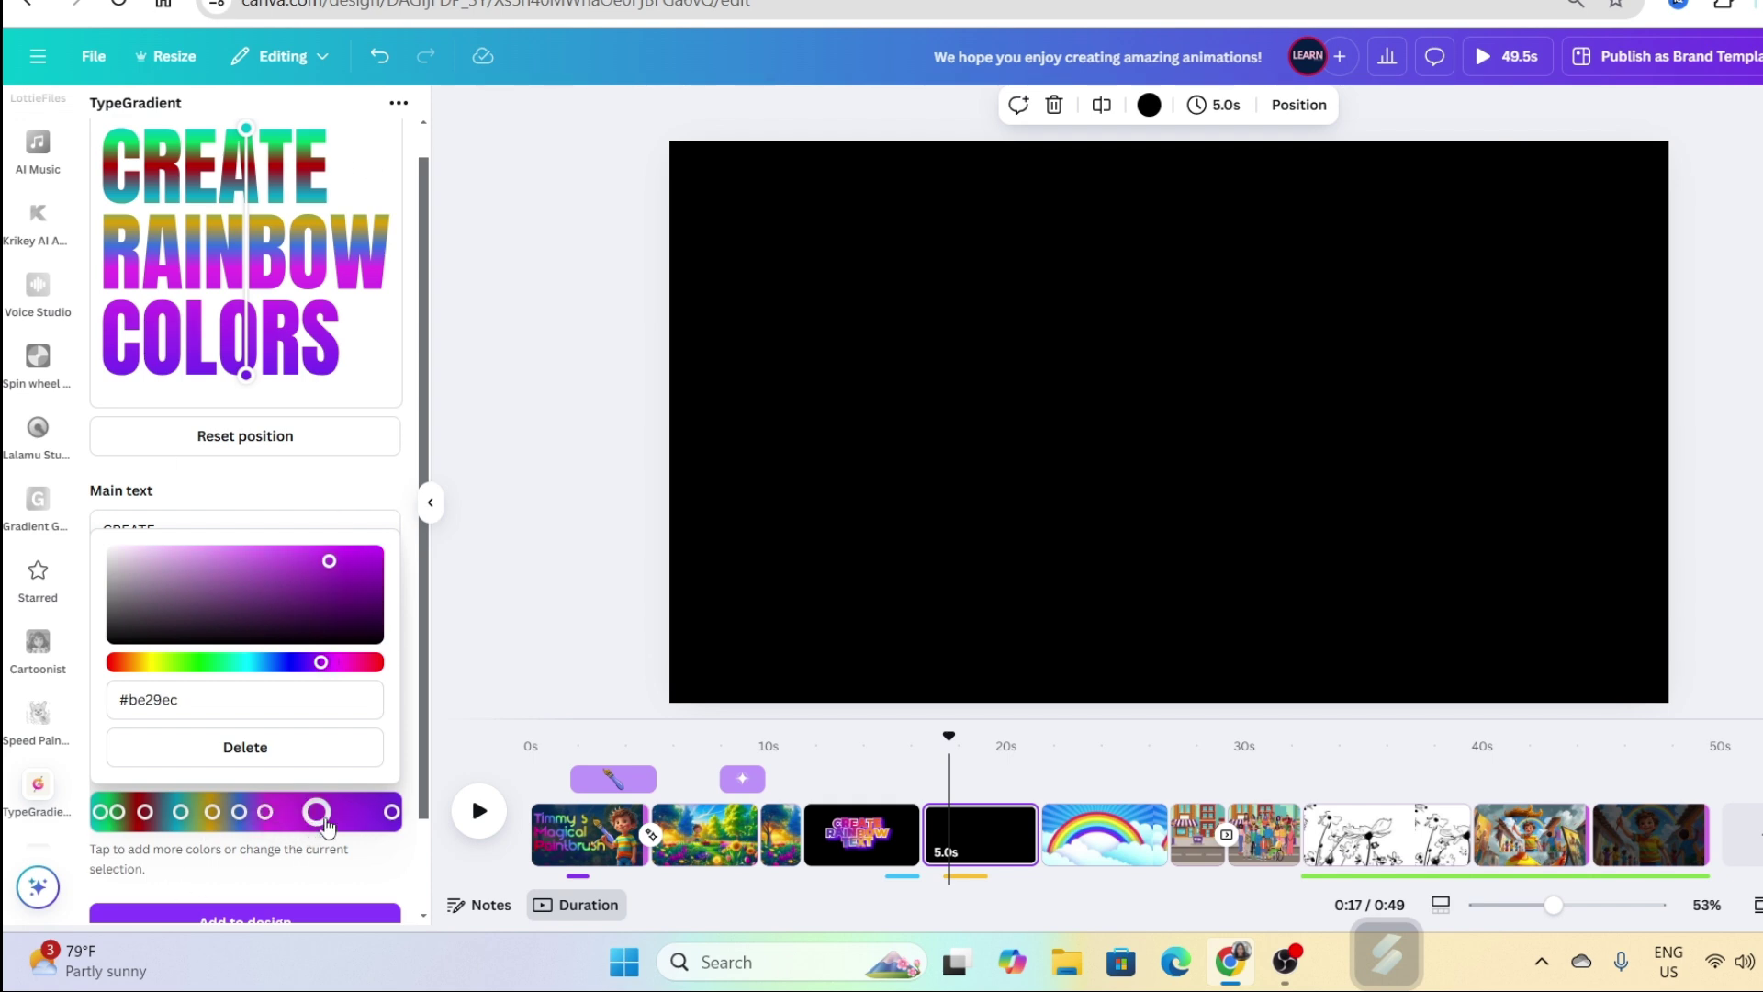
click(356, 812)
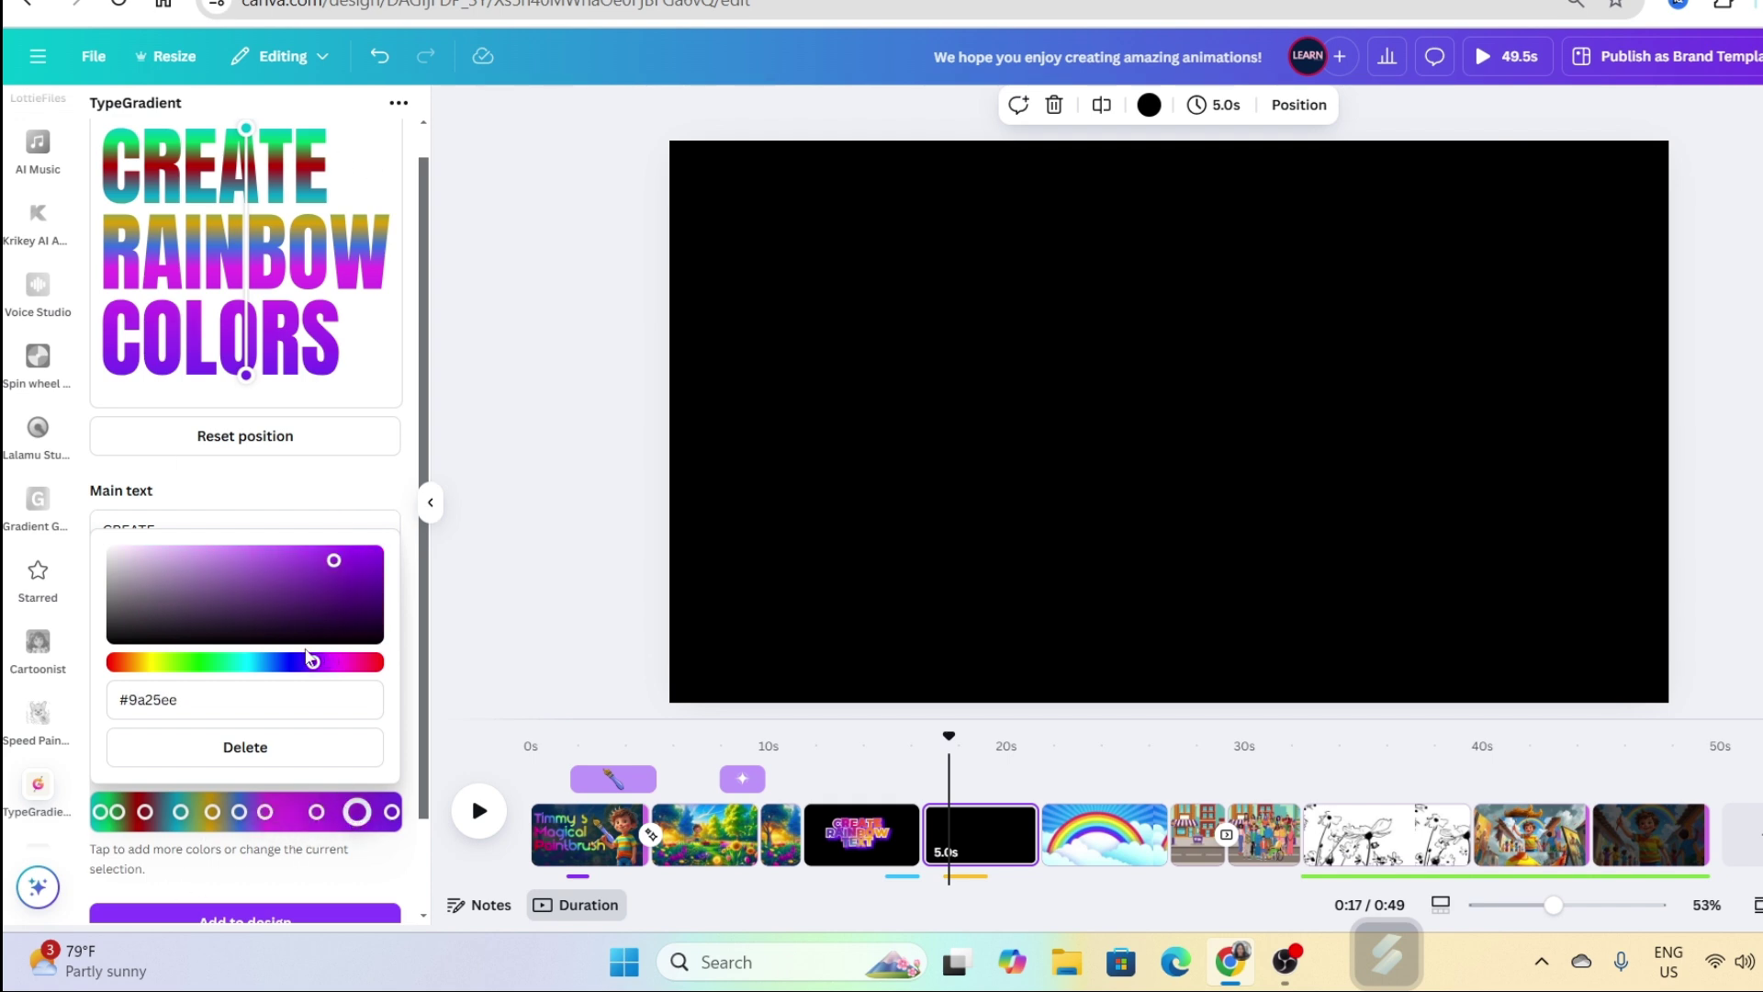
drag(312, 660, 203, 663)
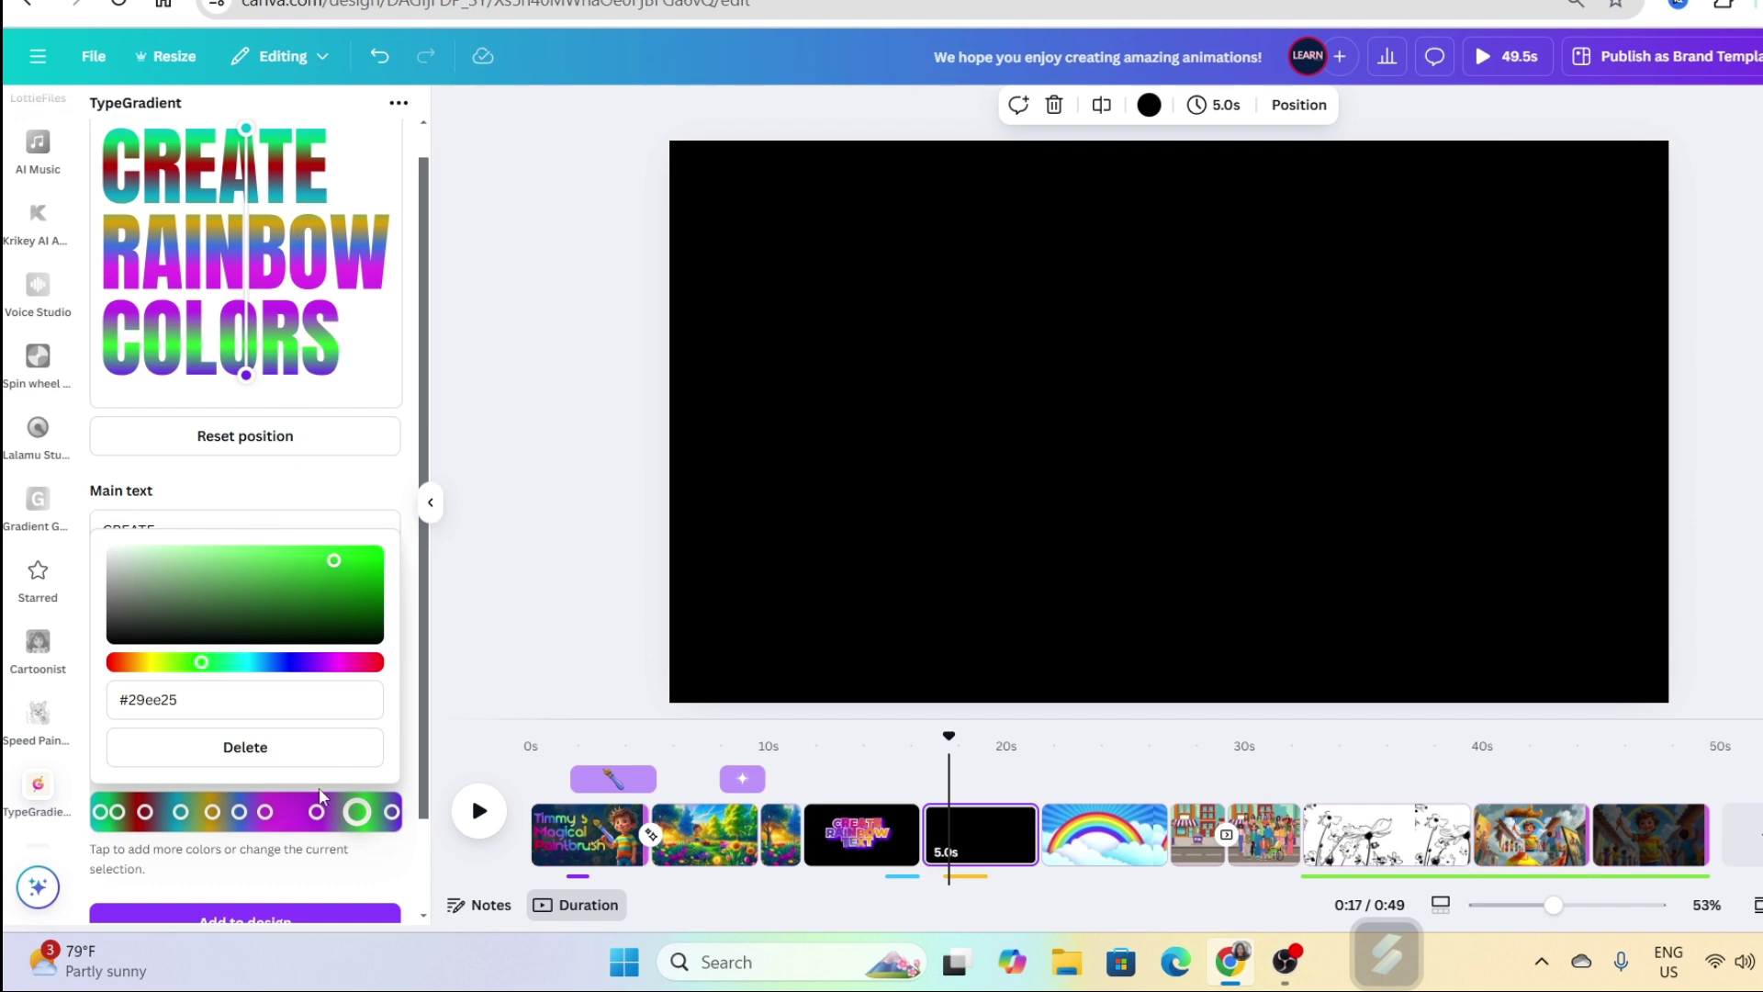
scroll(317, 789, down, 2)
- Tilt the gradient diagonally across the text by dragging its handles
scroll(303, 643, up, 2)
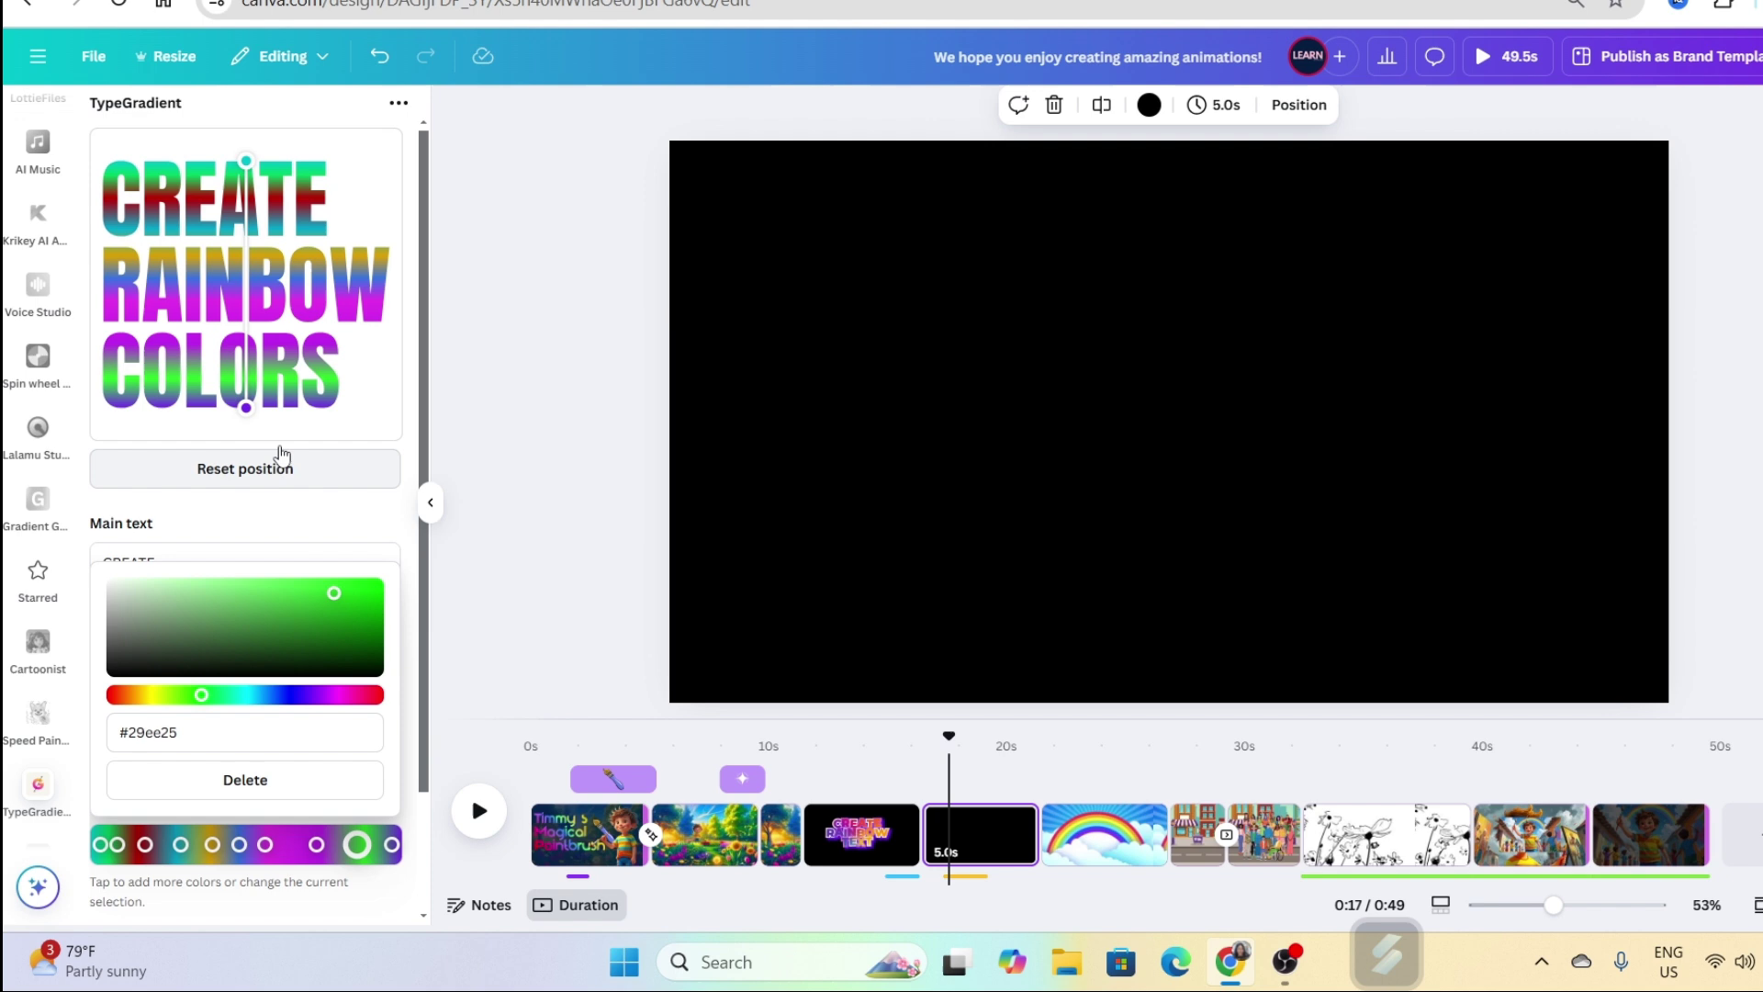
drag(246, 407, 144, 412)
drag(246, 162, 354, 204)
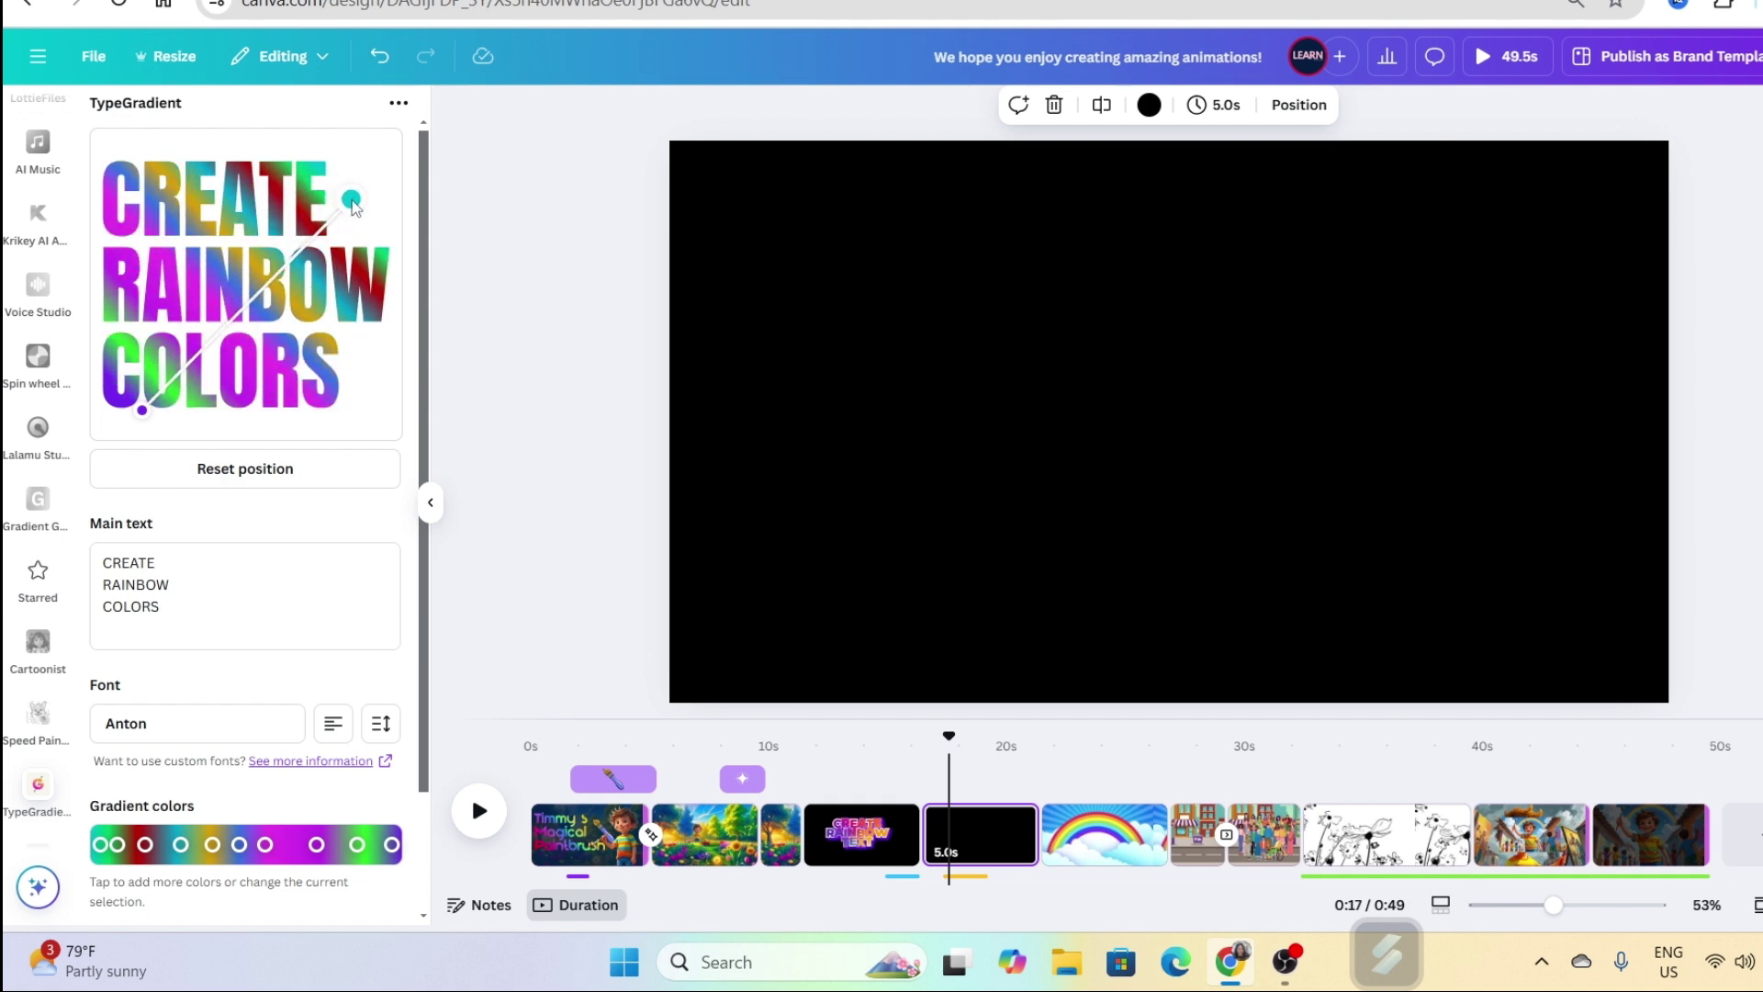
drag(140, 408, 112, 398)
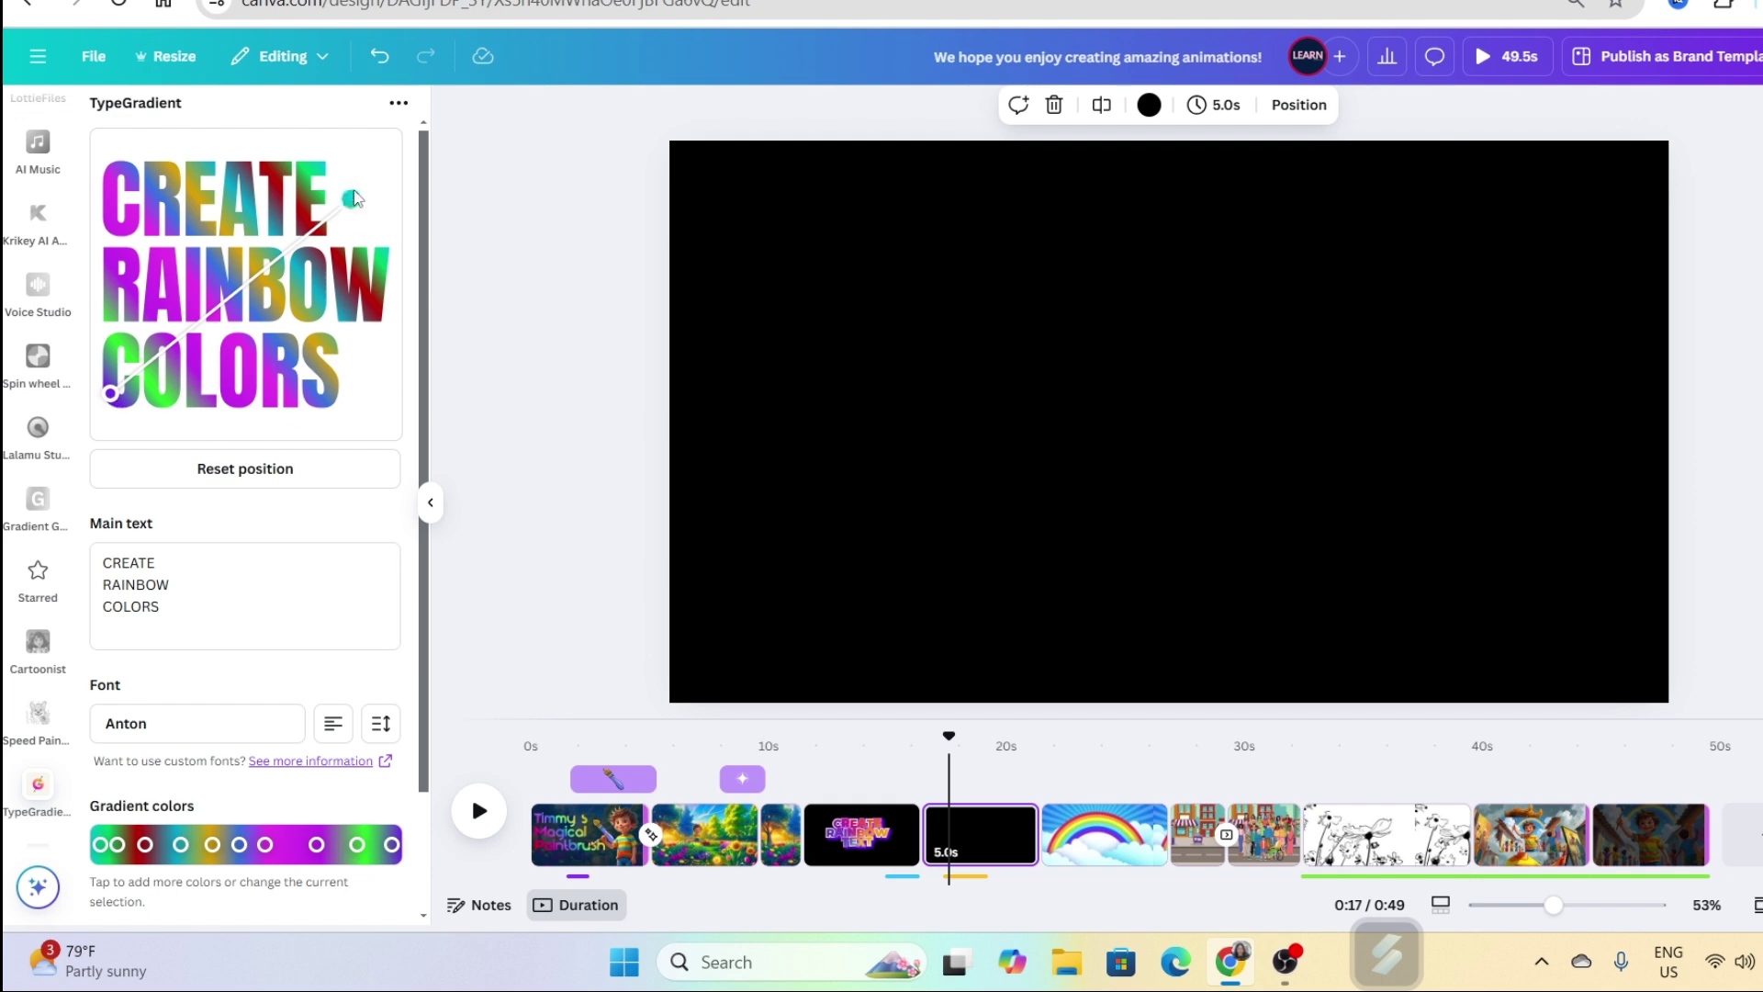
drag(353, 200, 353, 186)
- Delete the dark red #bf0000 colour stop from the gradient
click(145, 845)
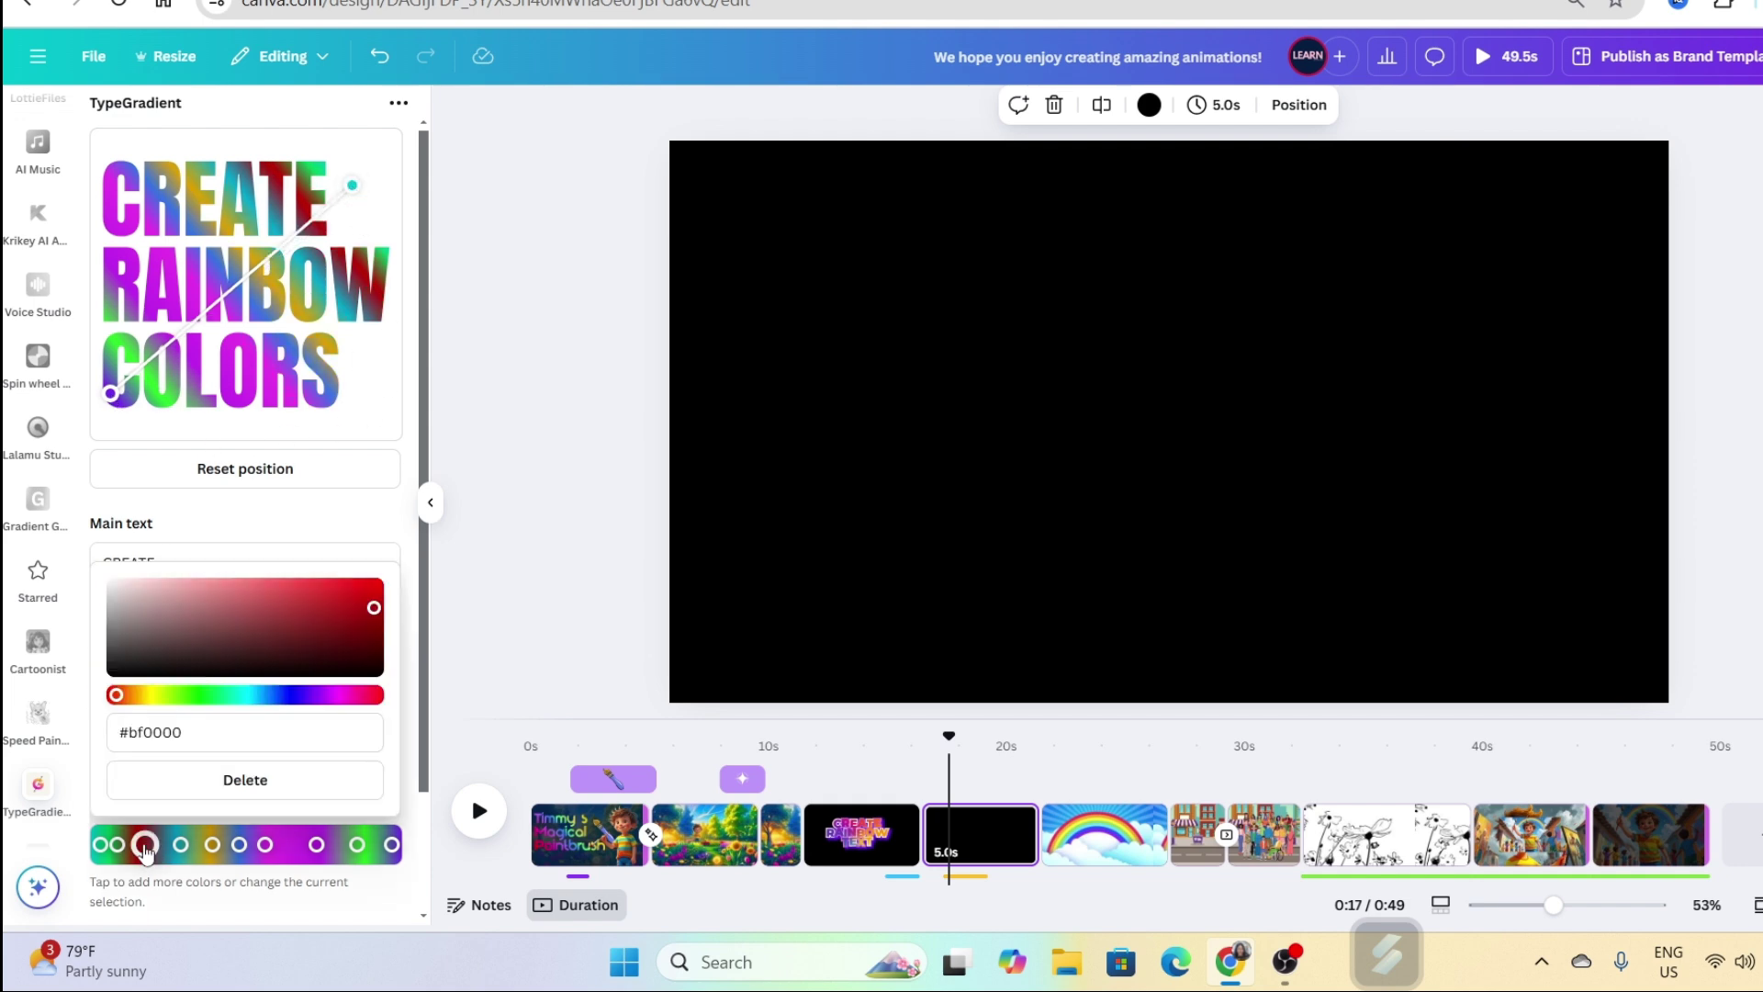
click(246, 781)
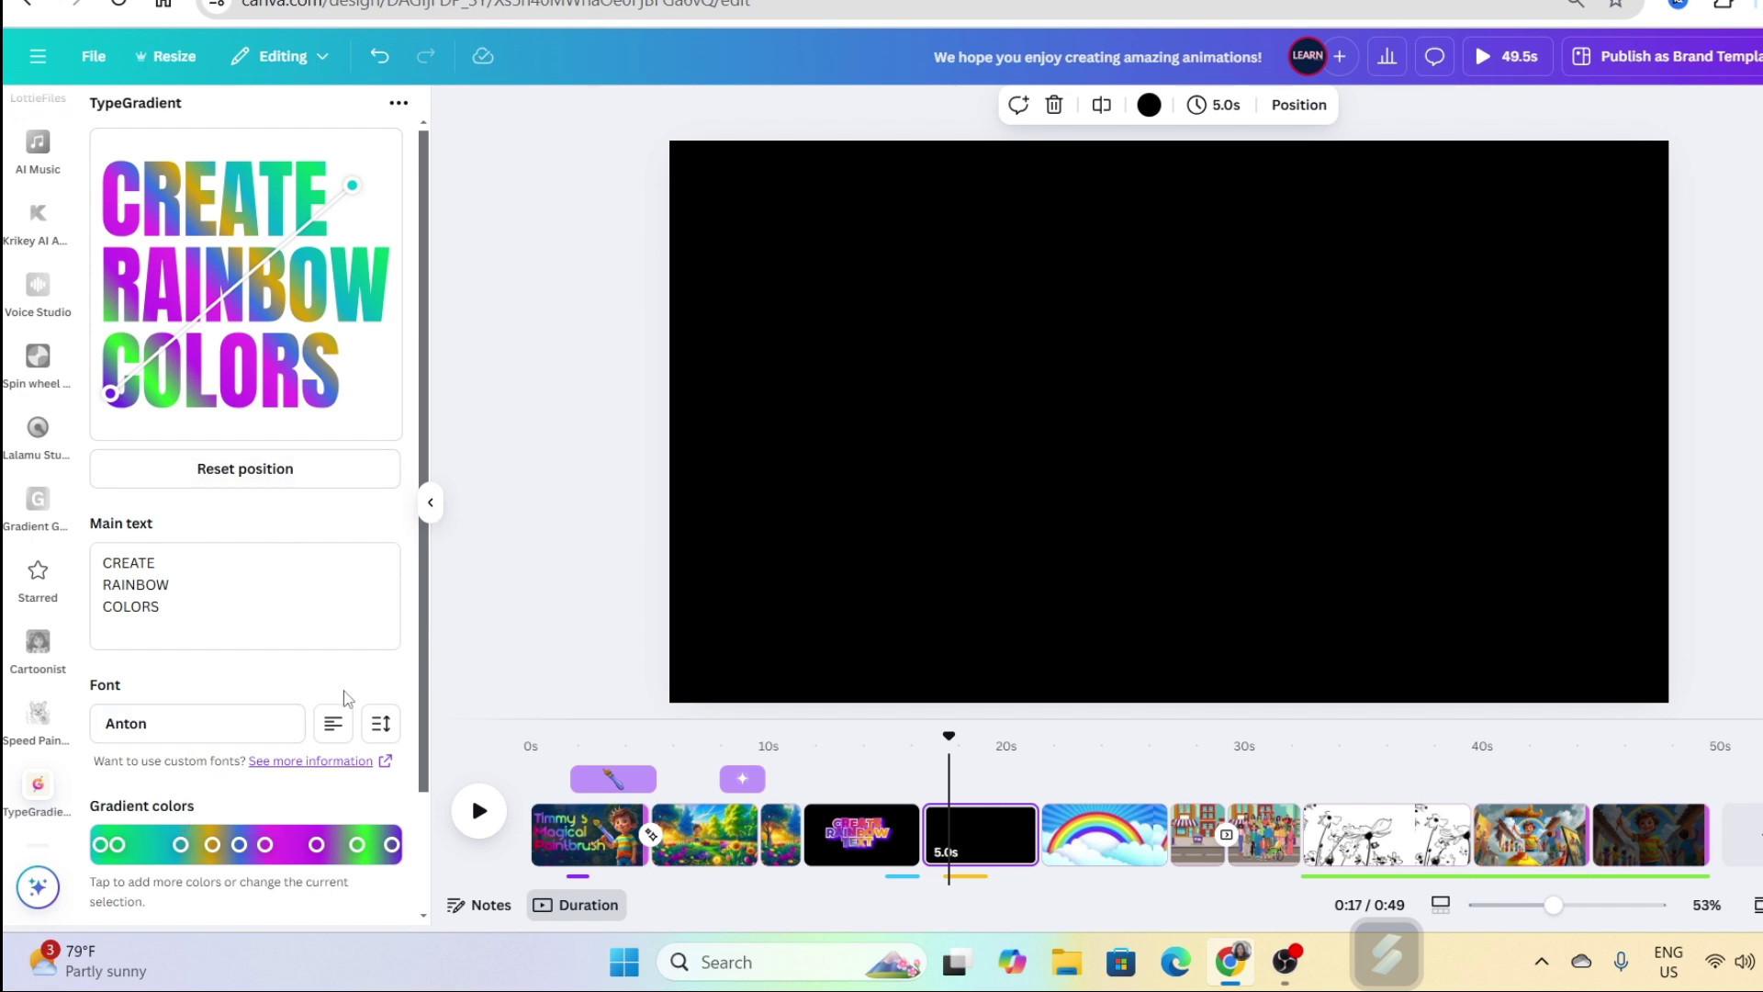
scroll(269, 748, down, 2)
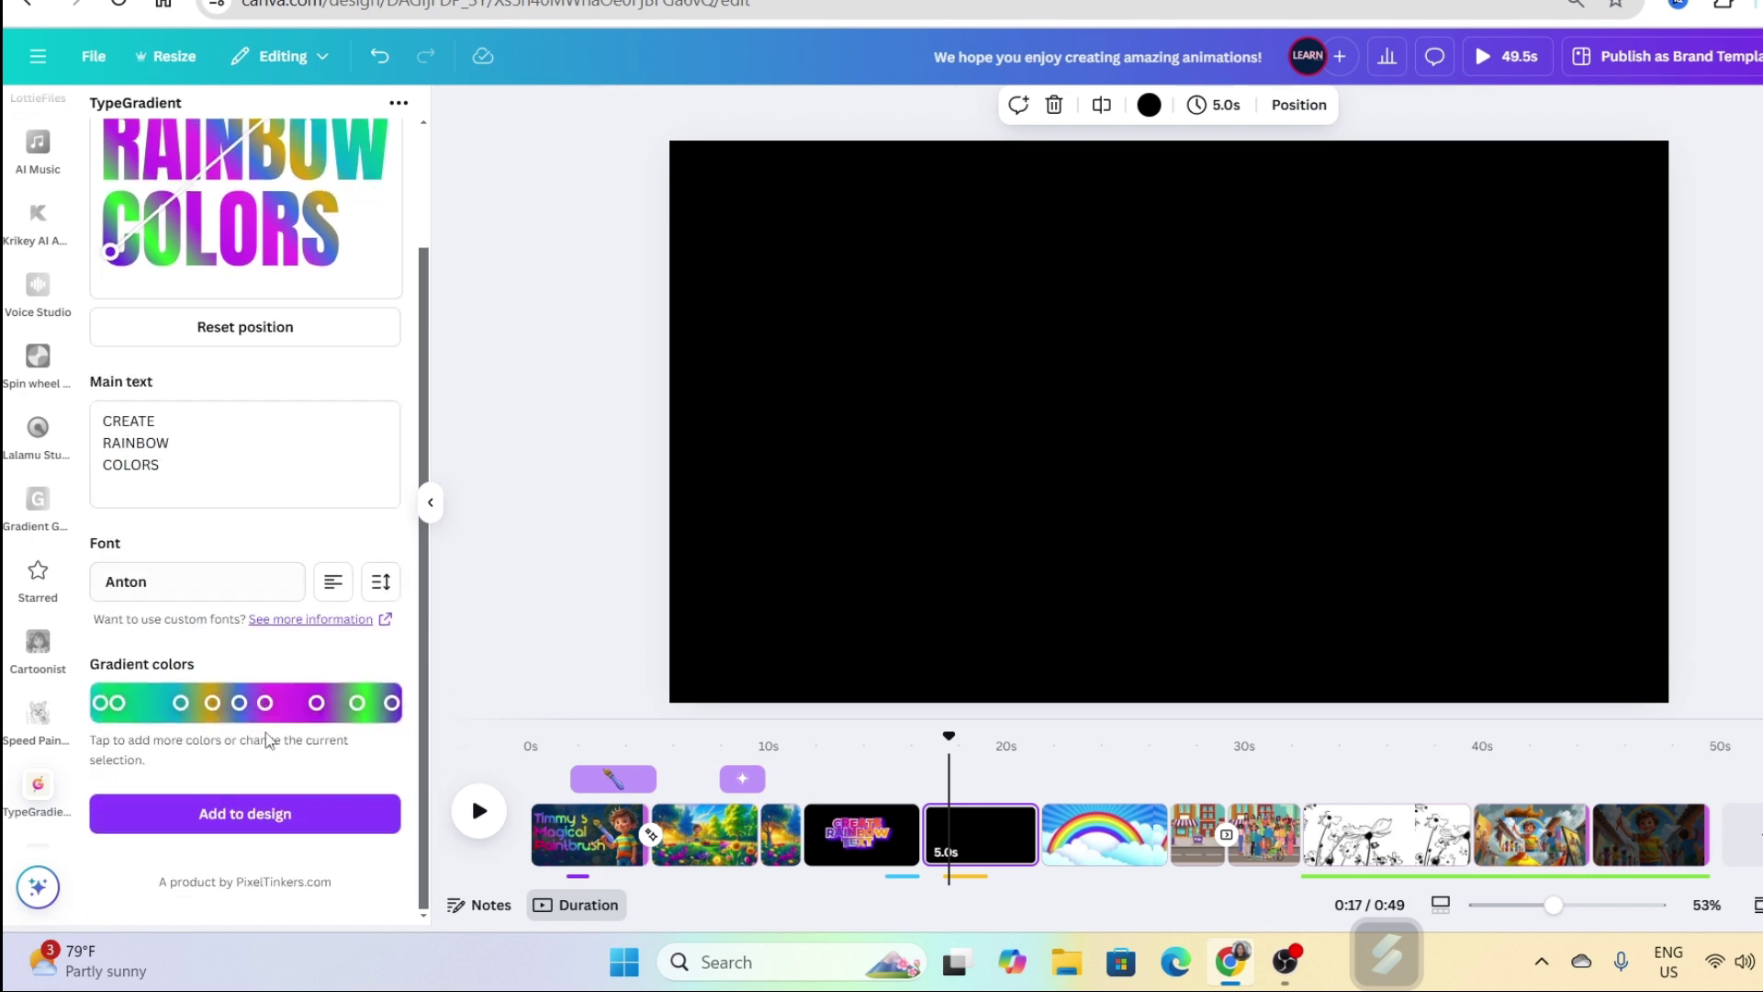
- Add the CREATE RAINBOW COLORS gradient text to the black scene, enlarge it and centre it
click(242, 805)
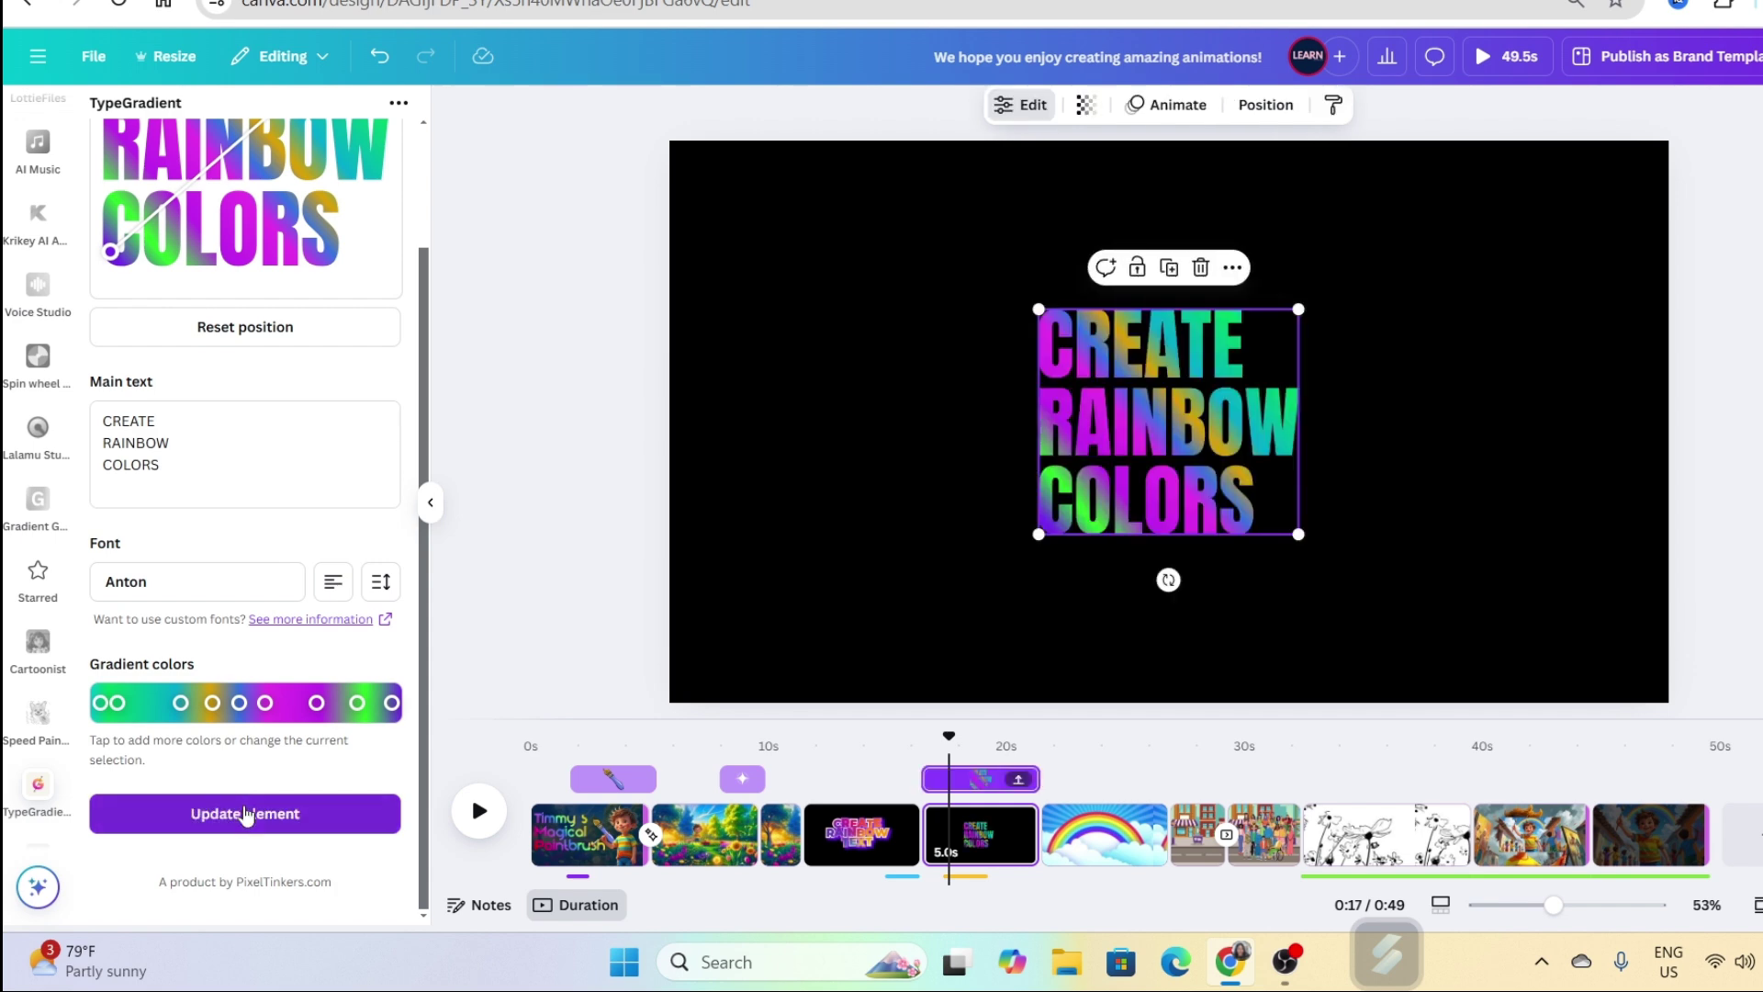
drag(1038, 526, 918, 632)
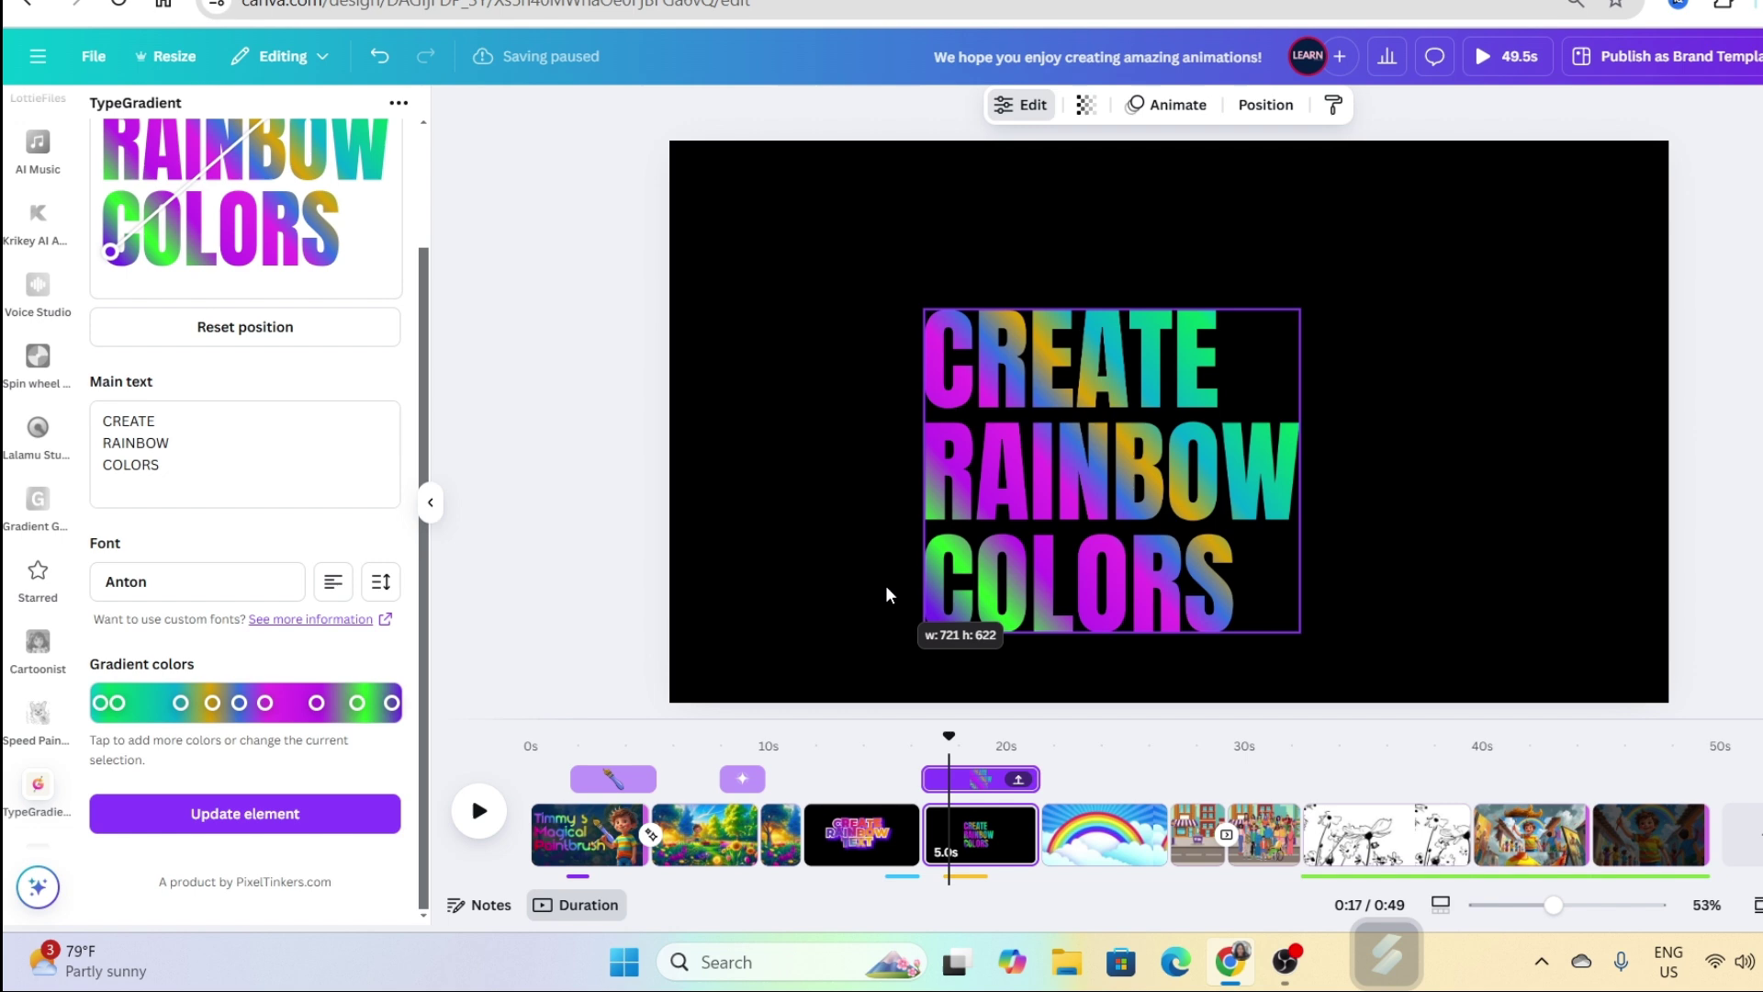
drag(1100, 537, 1155, 507)
click(857, 470)
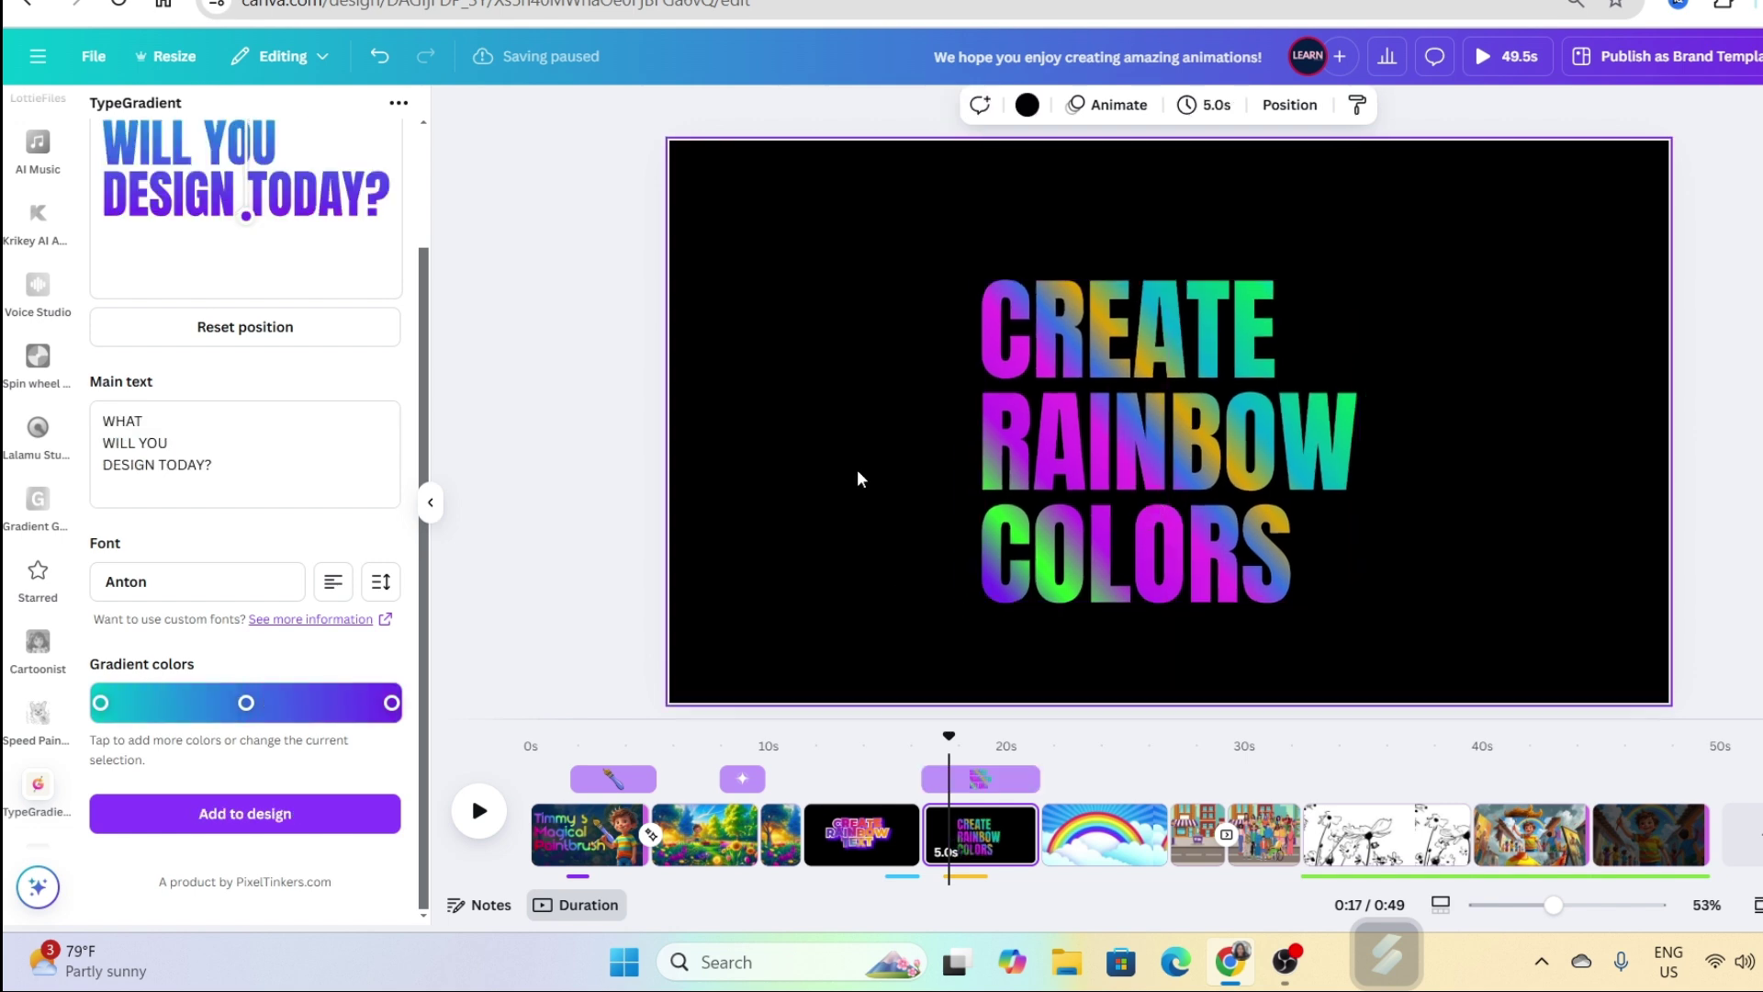
click(1131, 482)
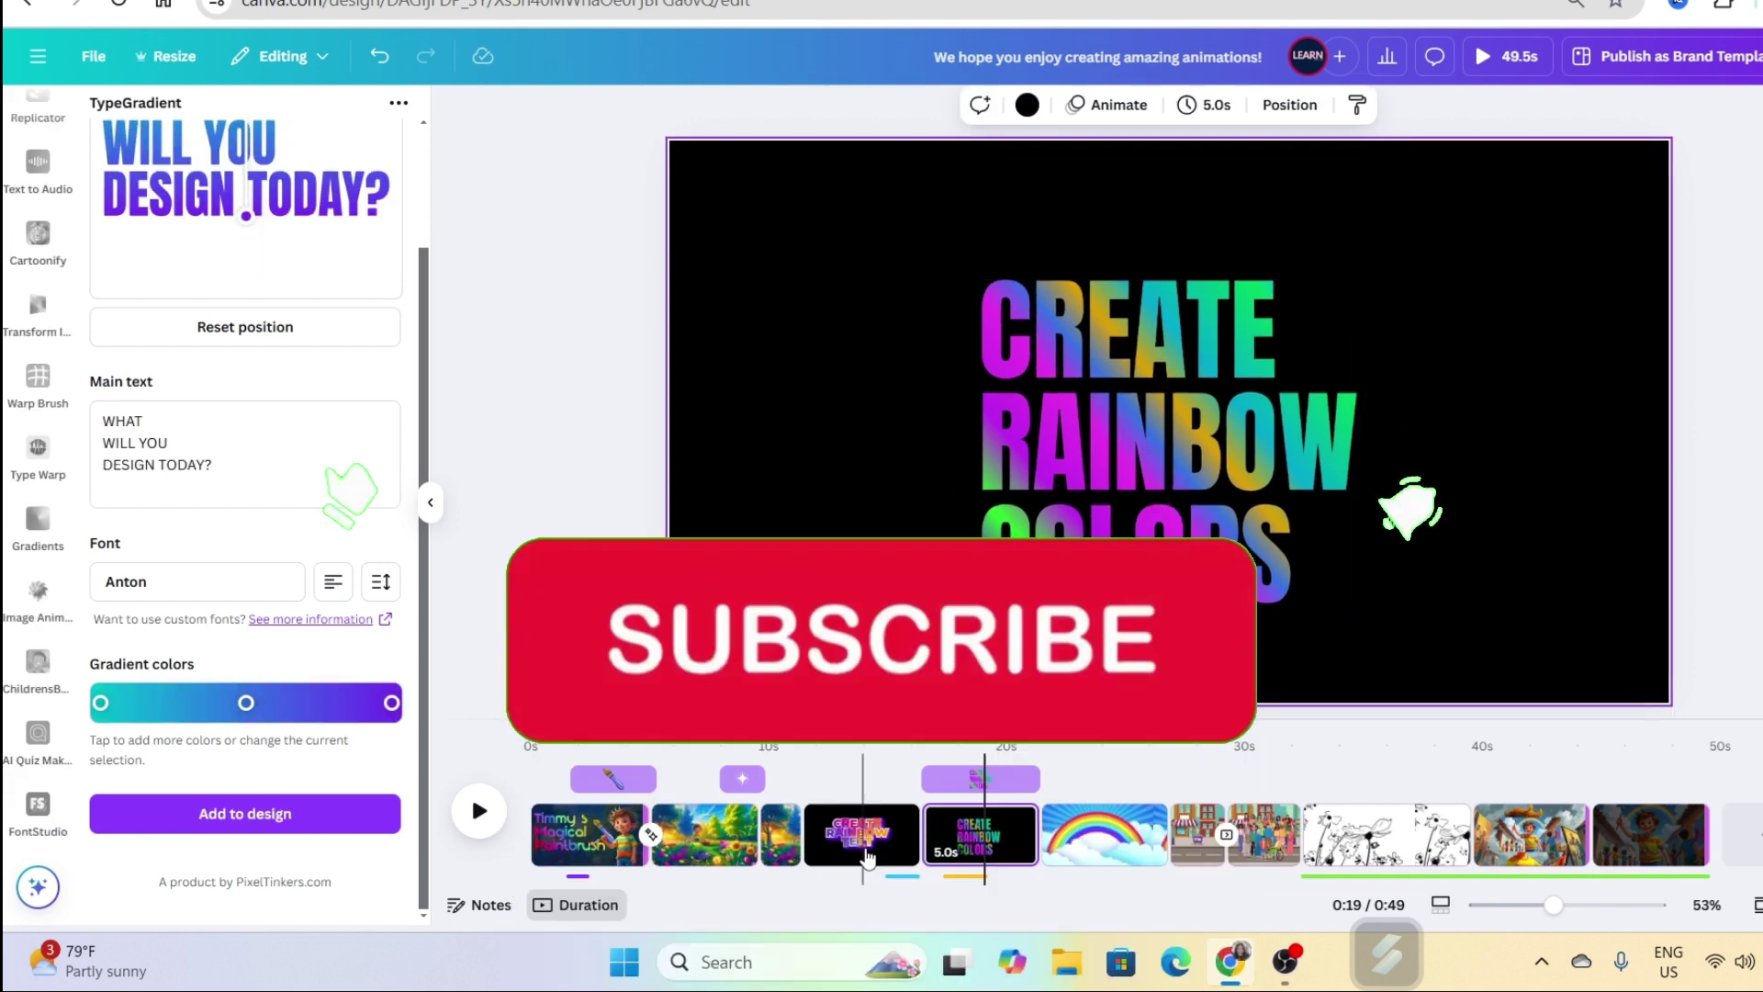
click(1010, 829)
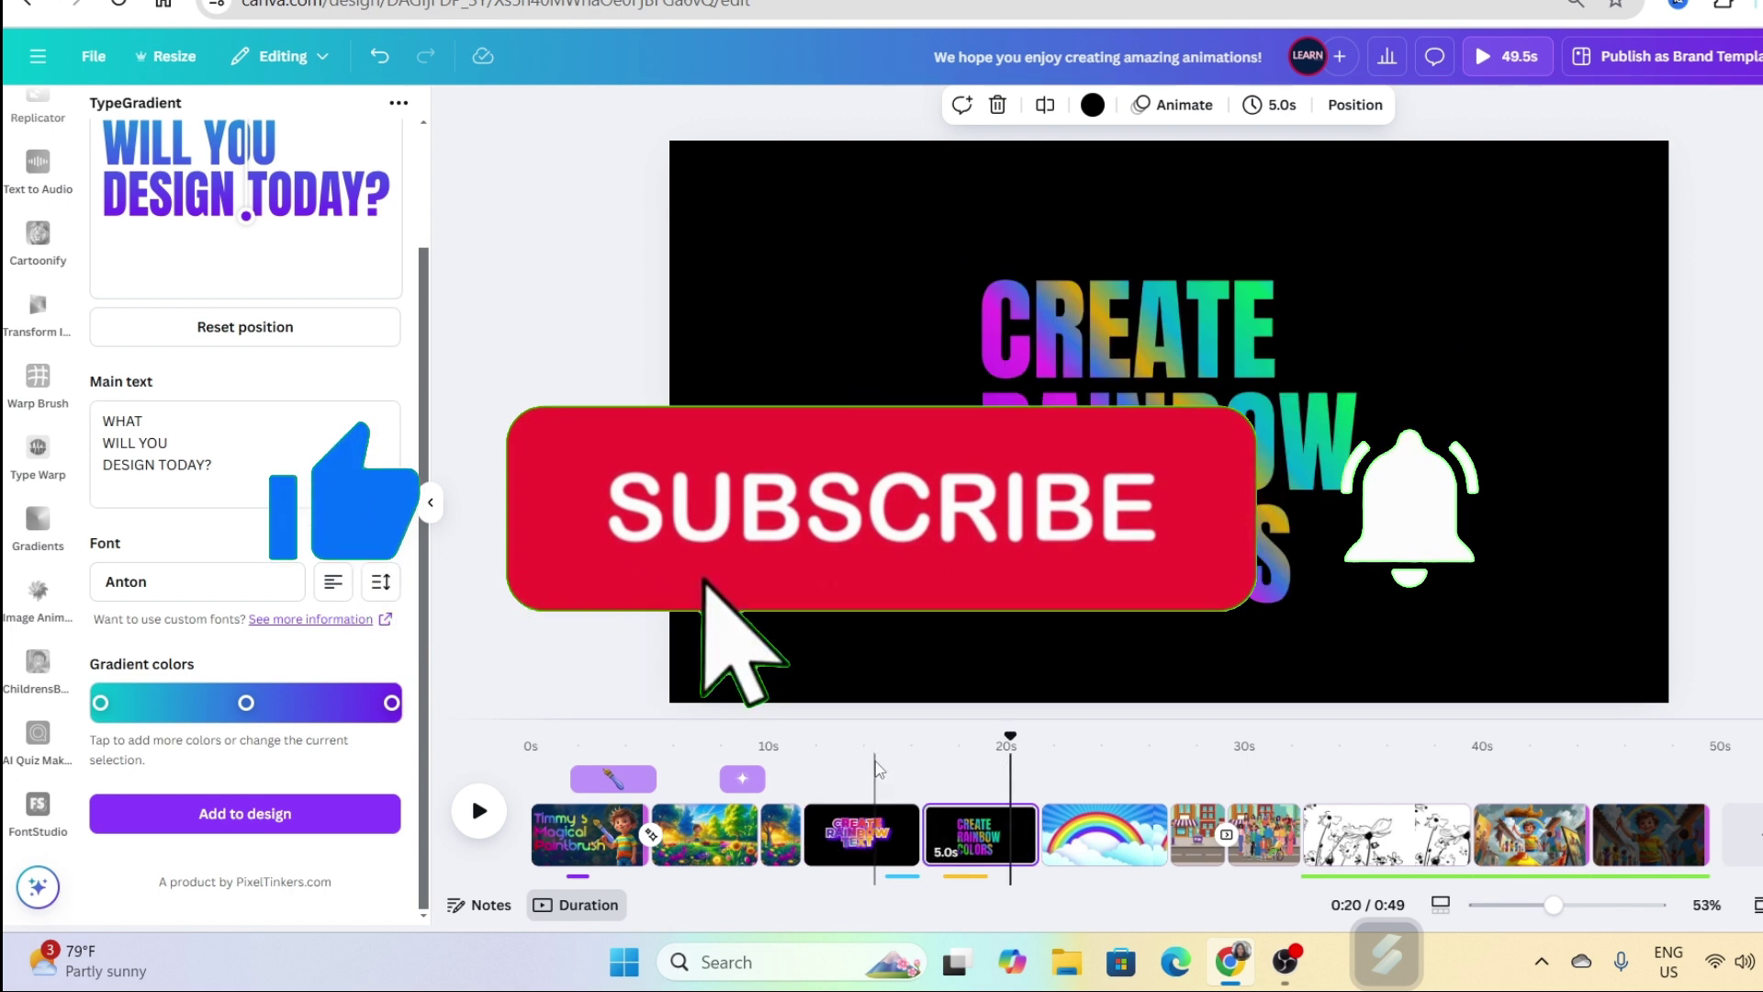